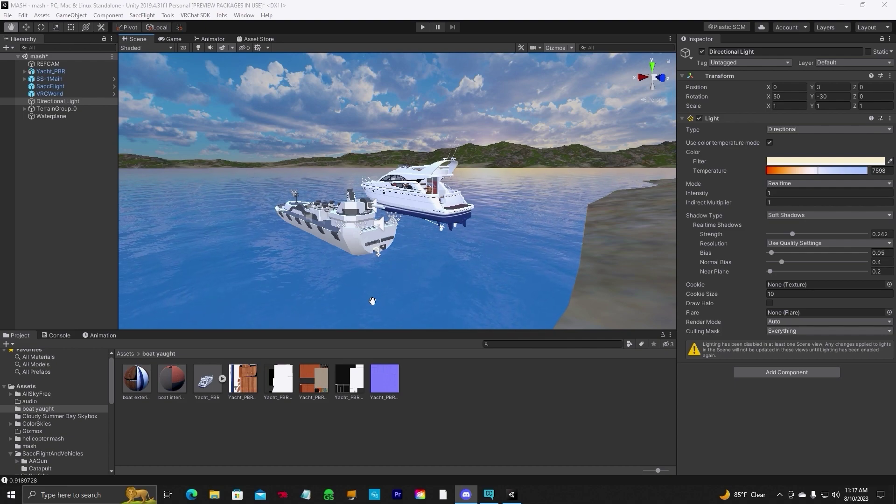
pyautogui.moveTo(413, 279); pyautogui.dragTo(392, 267)
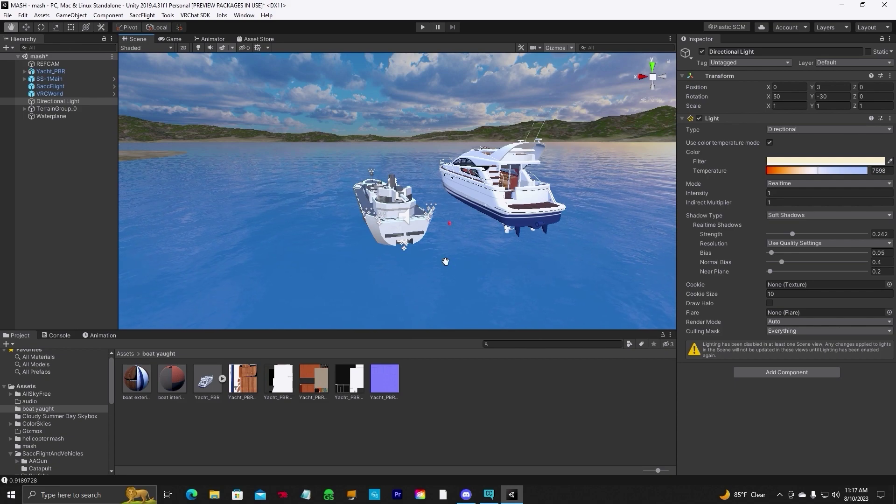
pyautogui.moveTo(454, 256); pyautogui.dragTo(541, 244, button='right')
pyautogui.moveTo(414, 281); pyautogui.dragTo(467, 286)
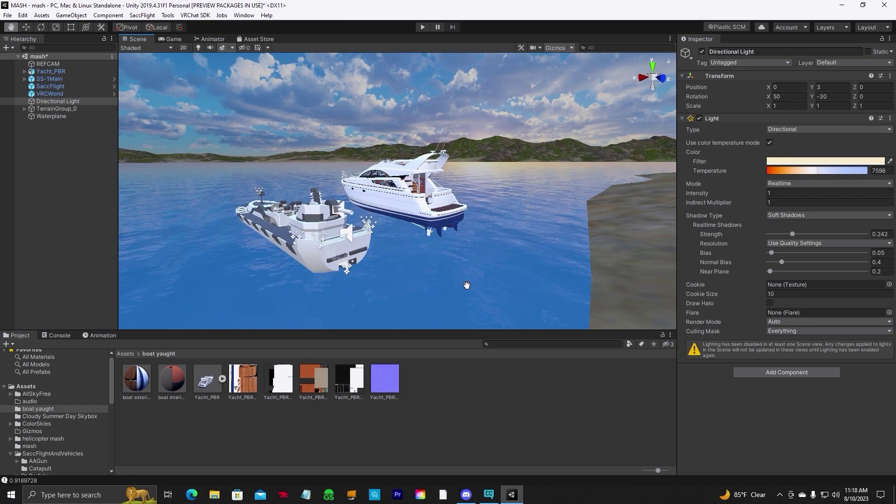
pyautogui.moveTo(466, 285); pyautogui.dragTo(449, 279)
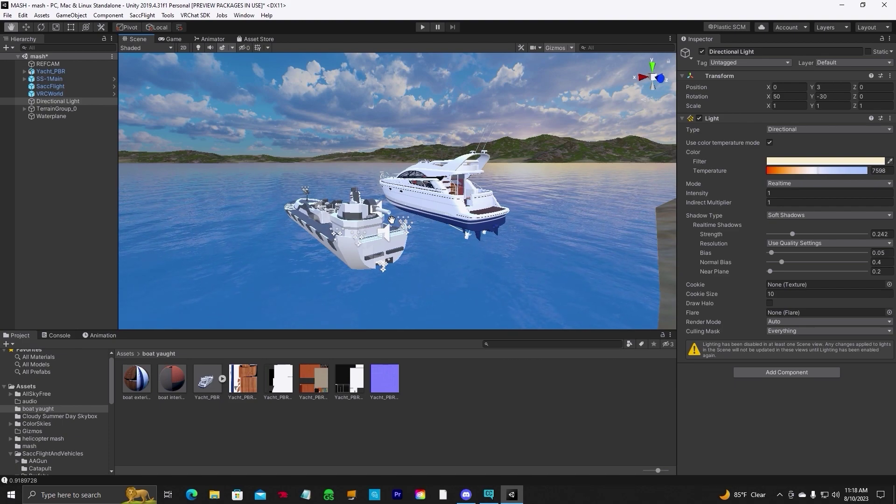
# Assign the Waterplane object to the Water layer.
pyautogui.click(39, 117)
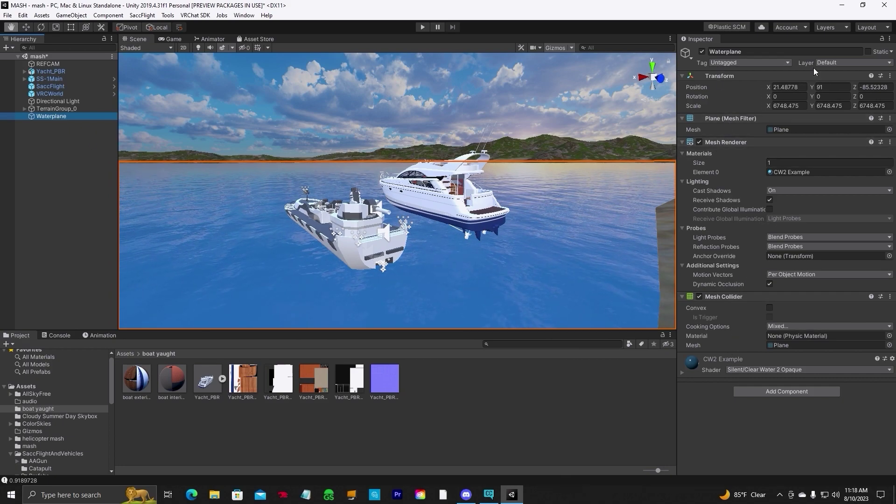
pyautogui.click(889, 62)
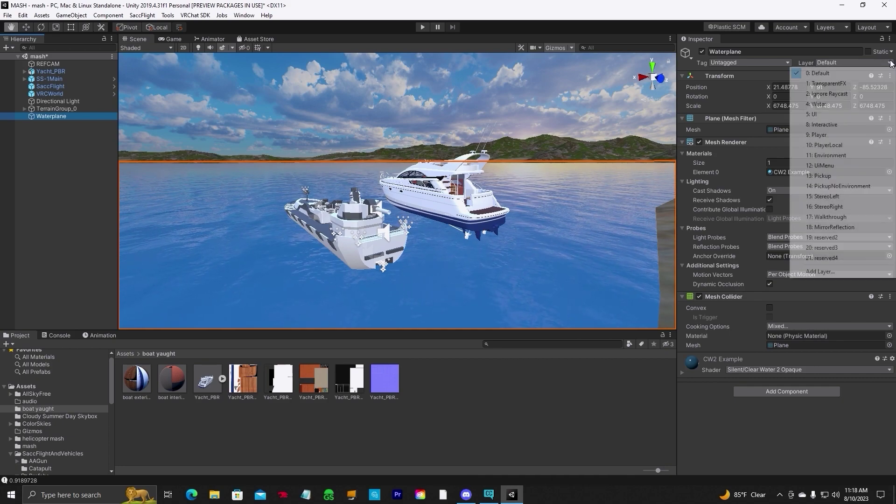
pyautogui.click(835, 104)
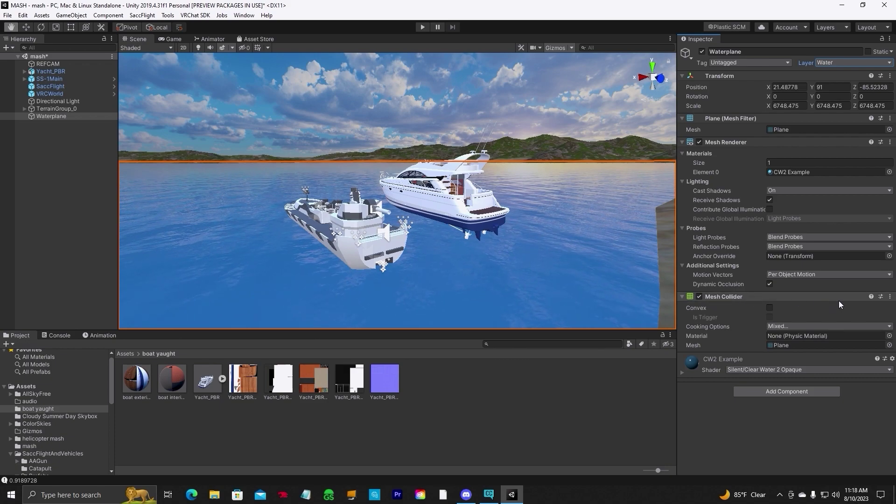
# Replace the Waterplane's Mesh Collider with a Box Collider and make it a trigger.
pyautogui.click(890, 297)
pyautogui.click(851, 320)
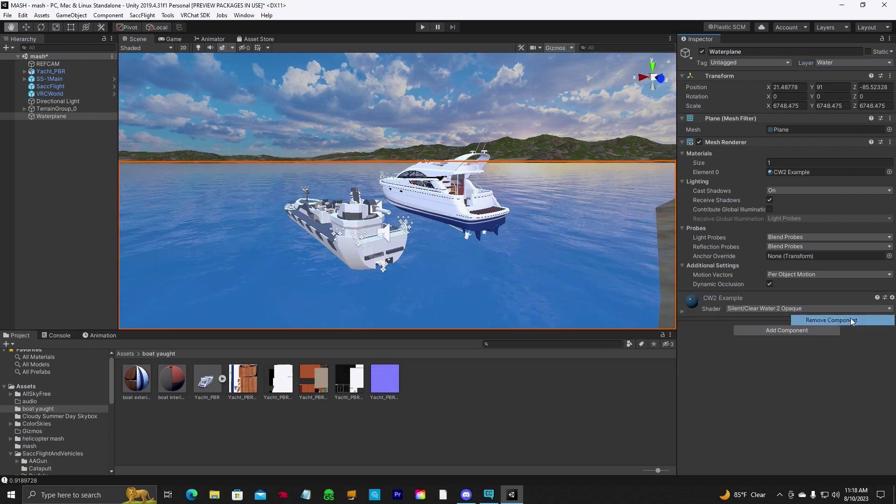
pyautogui.click(776, 330)
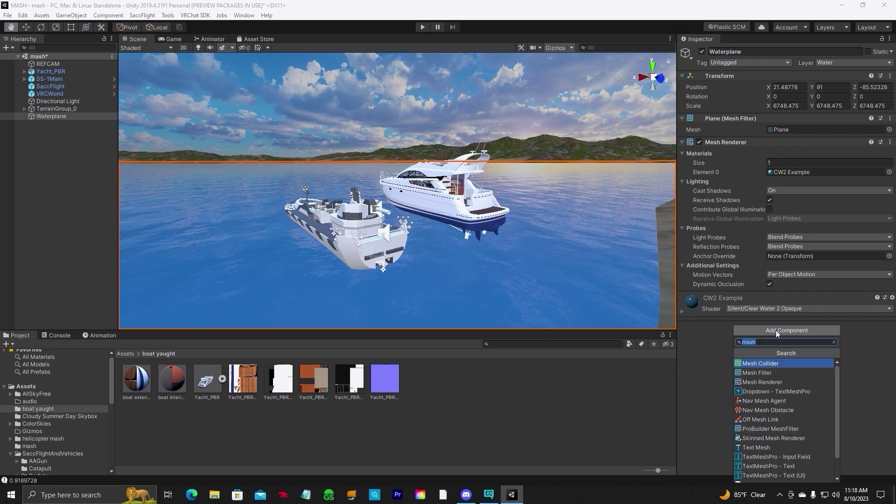
pyautogui.write('box')
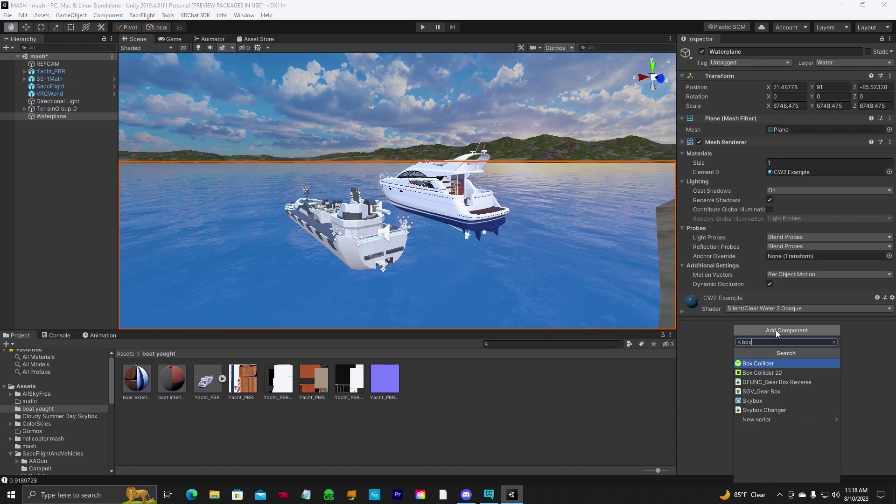
pyautogui.click(763, 364)
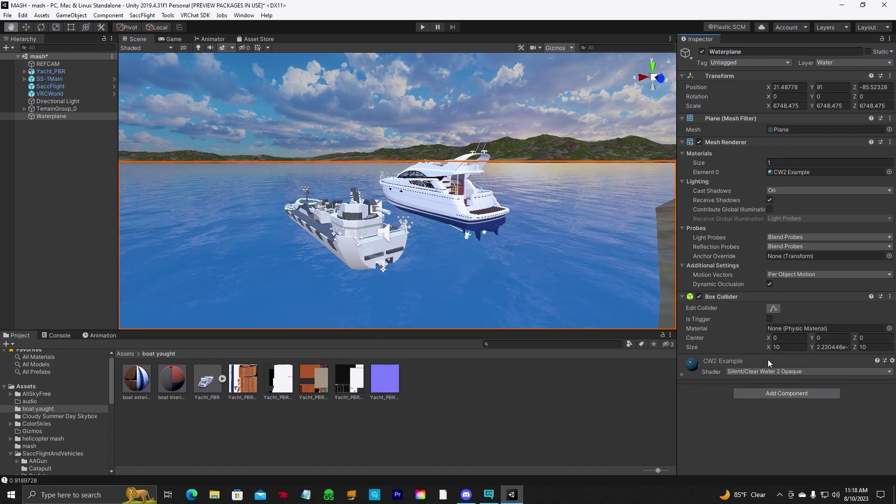
pyautogui.click(769, 319)
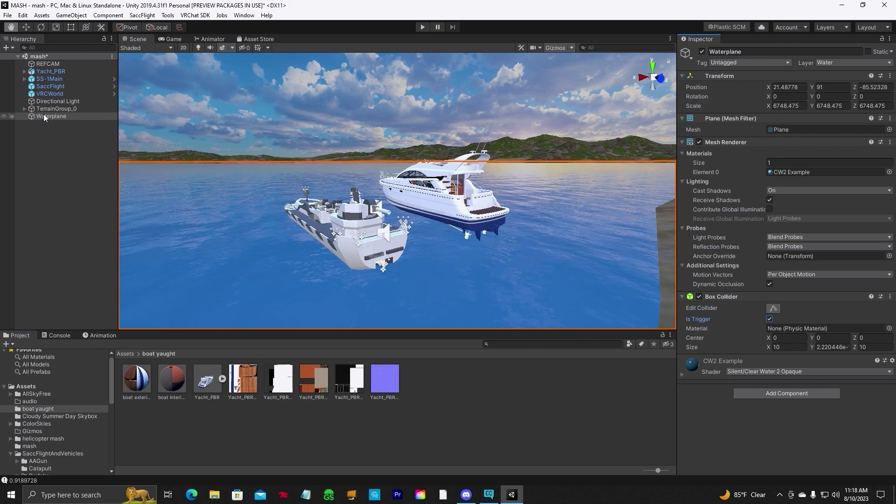
# Unpack the Yacht_PBR and SS-1Main prefabs completely.
pyautogui.click(68, 72)
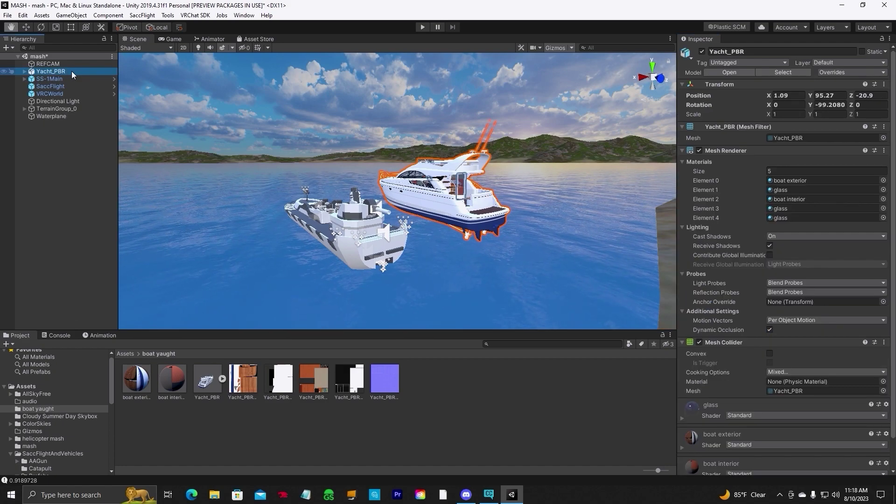
pyautogui.rightClick(71, 71)
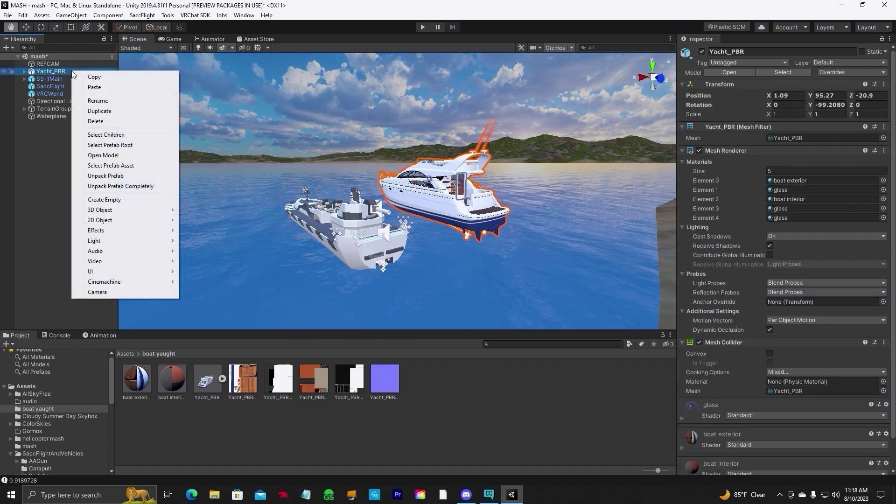
pyautogui.click(95, 186)
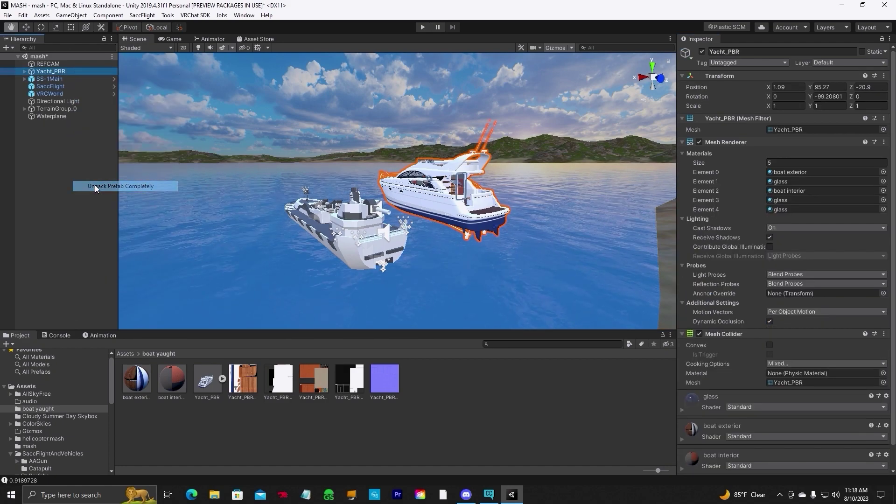
pyautogui.click(71, 78)
pyautogui.rightClick(71, 79)
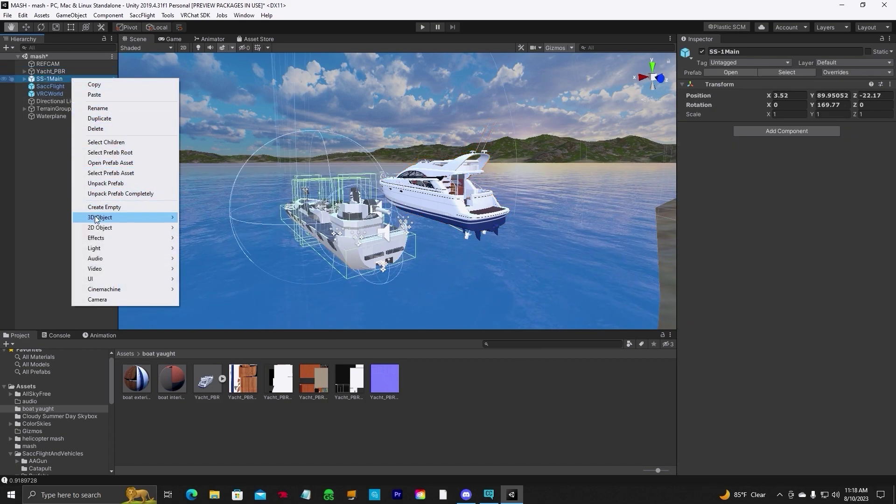
pyautogui.click(100, 194)
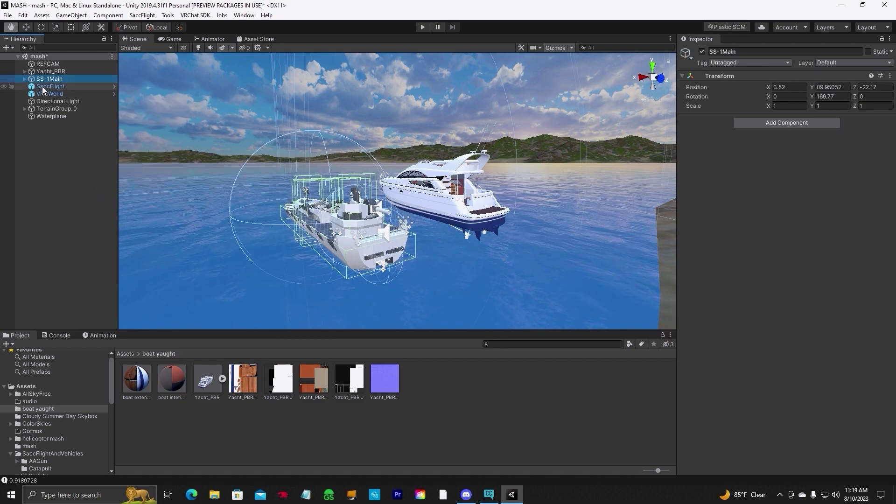
# Assign Yacht_PBR and all its child objects to the Walkthrough layer.
pyautogui.click(24, 71)
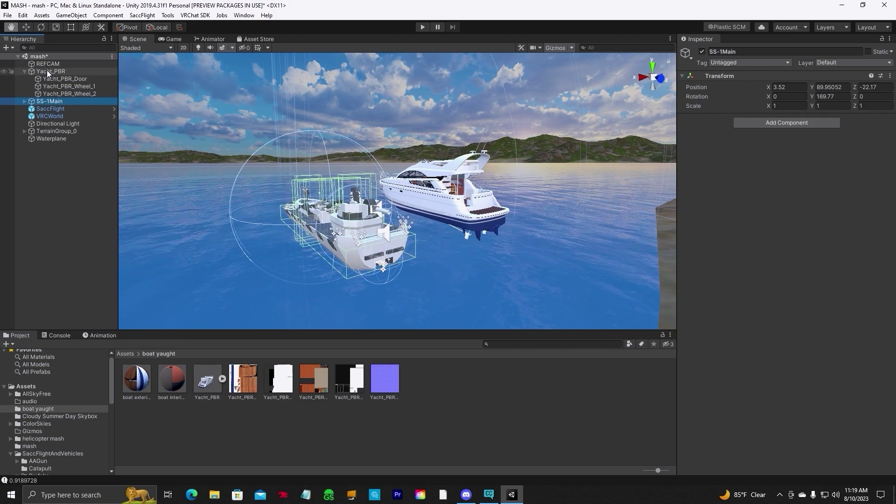
pyautogui.click(46, 70)
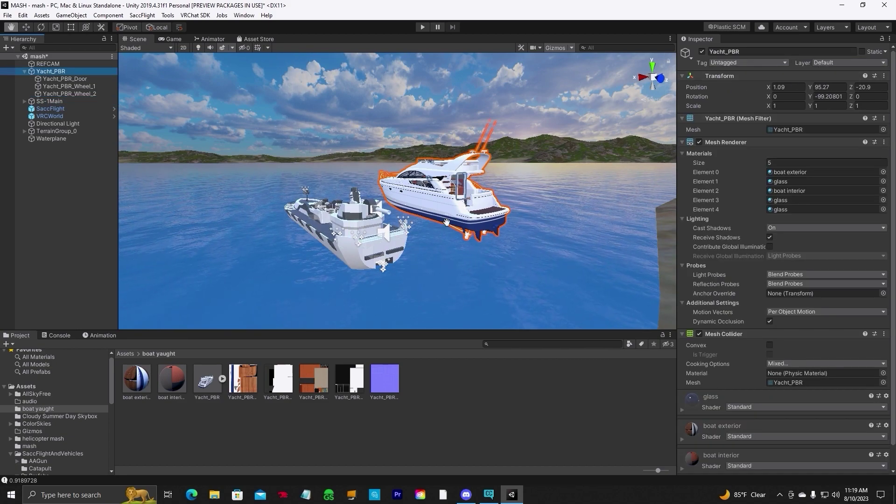
pyautogui.click(884, 63)
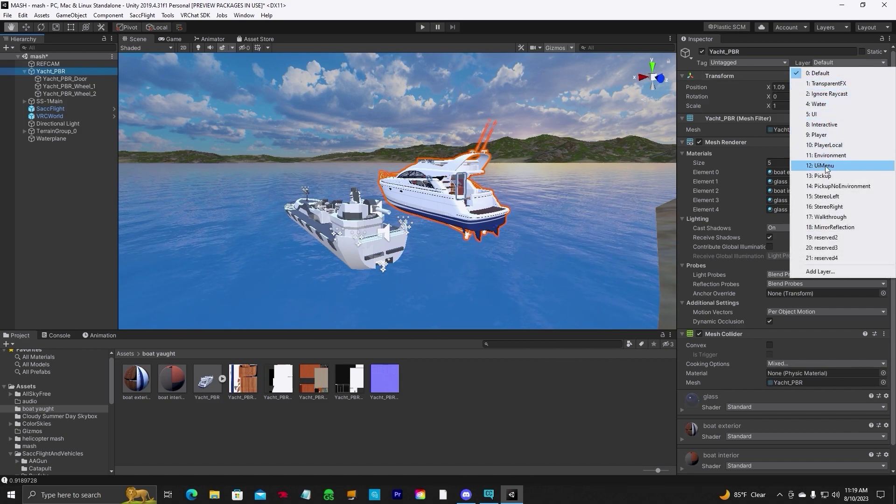
pyautogui.click(824, 218)
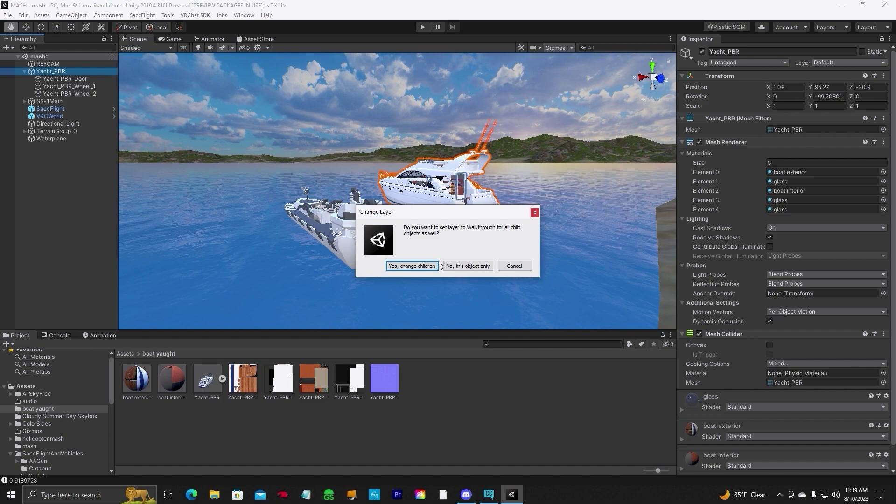
pyautogui.click(408, 267)
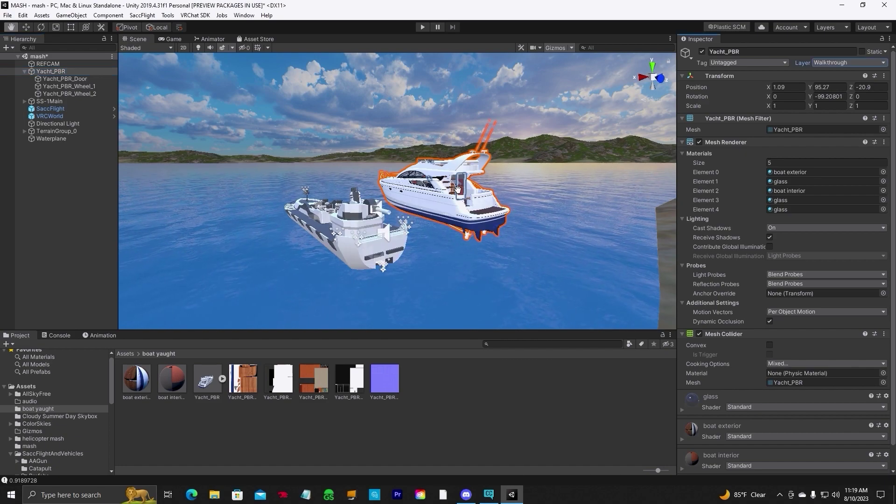
# Move SS-1Main sideways to overlap the yacht, at about X -3.72 and Z -23.48.
pyautogui.click(43, 101)
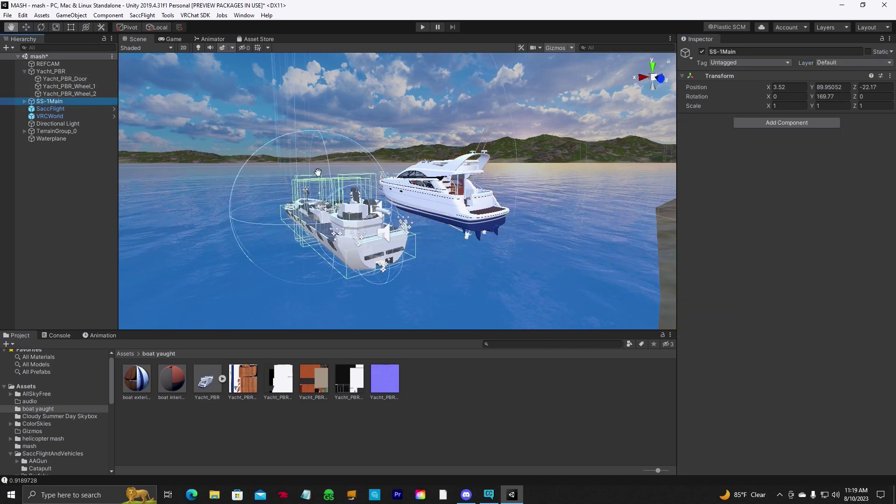
pyautogui.moveTo(328, 279); pyautogui.dragTo(363, 266)
pyautogui.moveTo(326, 250); pyautogui.dragTo(380, 245, button='right')
pyautogui.scroll(4, 380, 245)
pyautogui.scroll(-2, 380, 245)
pyautogui.moveTo(304, 268); pyautogui.dragTo(246, 194)
pyautogui.scroll(2, 354, 268)
pyautogui.moveTo(508, 266); pyautogui.dragTo(471, 283, button='right')
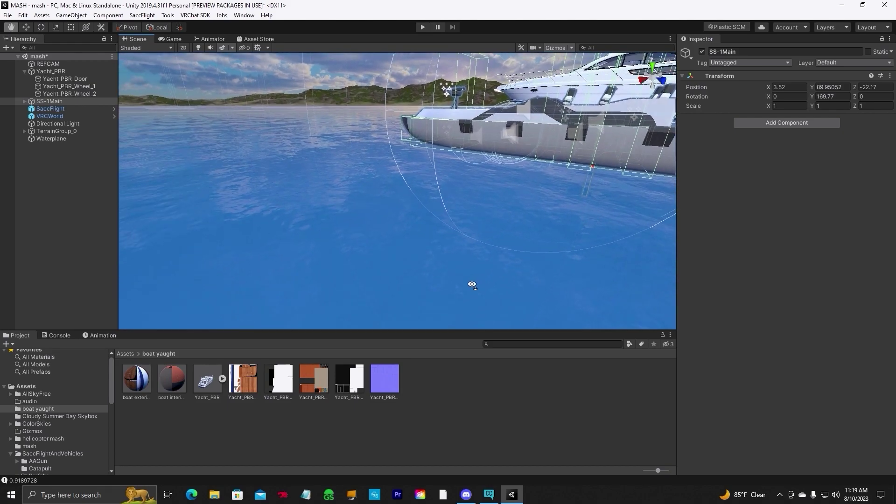
pyautogui.moveTo(497, 254); pyautogui.dragTo(462, 246)
pyautogui.scroll(-5, 509, 245)
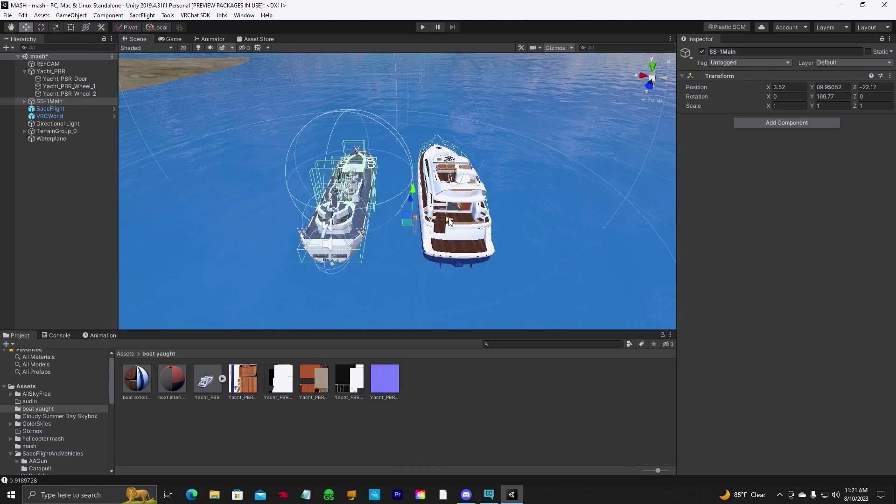
pyautogui.moveTo(449, 221); pyautogui.dragTo(533, 219)
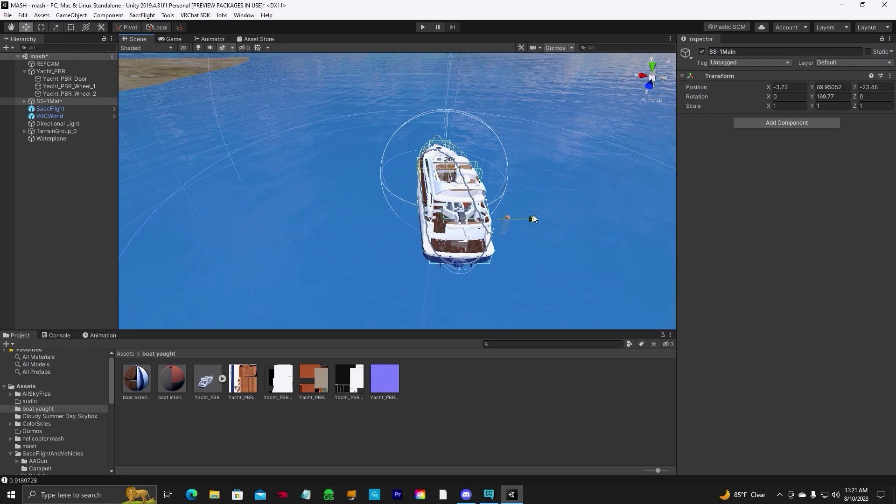
# Raise SS-1Main to about Y 90.69 and shift it along the yacht's hull to about X -3.82, Z -22.91.
pyautogui.click(11, 28)
pyautogui.moveTo(305, 216); pyautogui.dragTo(474, 238, button='right')
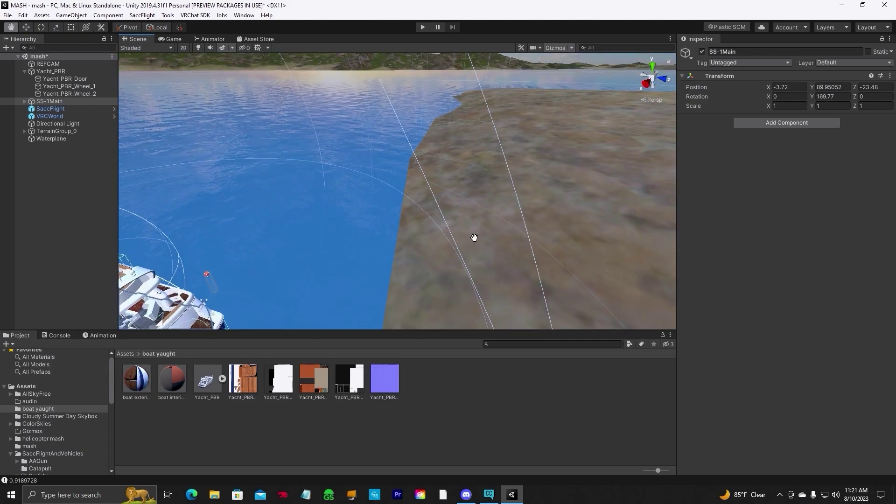
pyautogui.moveTo(373, 282); pyautogui.dragTo(434, 250)
pyautogui.moveTo(434, 251); pyautogui.dragTo(463, 211, button='right')
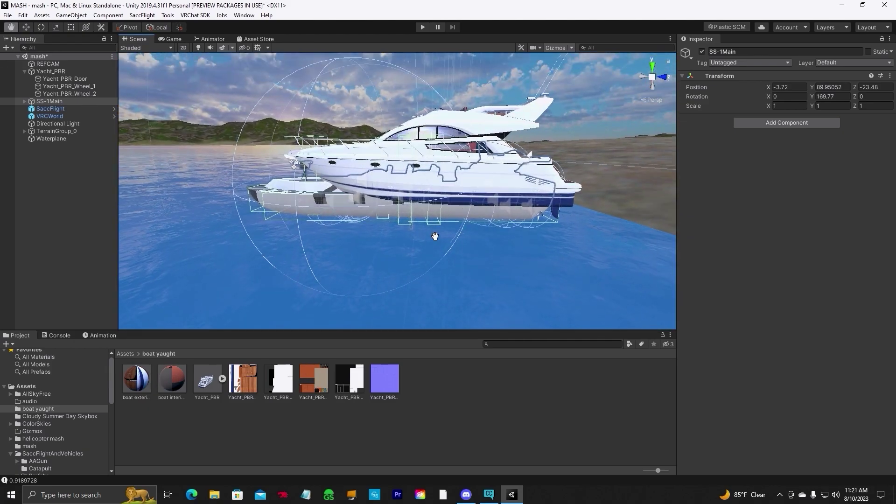
pyautogui.scroll(-3, 435, 236)
pyautogui.click(24, 27)
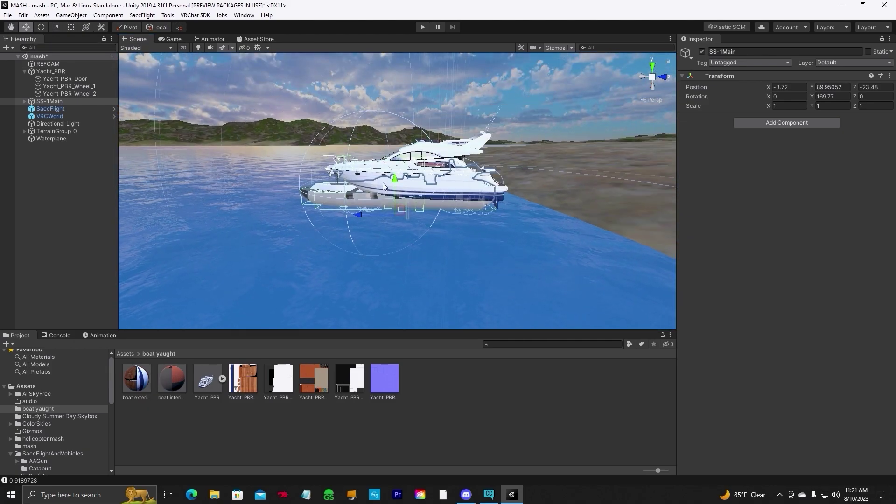
pyautogui.moveTo(398, 179); pyautogui.dragTo(413, 176)
pyautogui.moveTo(363, 205); pyautogui.dragTo(368, 205)
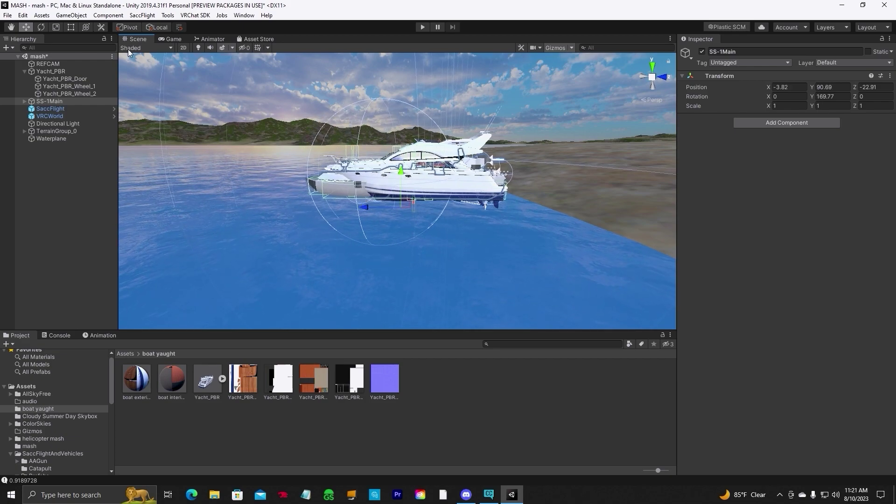
# Move SS-1Main's VehicleRespawner away from the yacht onto the shore, at about X 4.64, Y 1.46, Z -16.29.
pyautogui.keyDown('alt'); pyautogui.moveTo(565, 189); pyautogui.dragTo(483, 225); pyautogui.keyUp('alt')
pyautogui.keyDown('alt'); pyautogui.moveTo(399, 258); pyautogui.dragTo(386, 211); pyautogui.keyUp('alt')
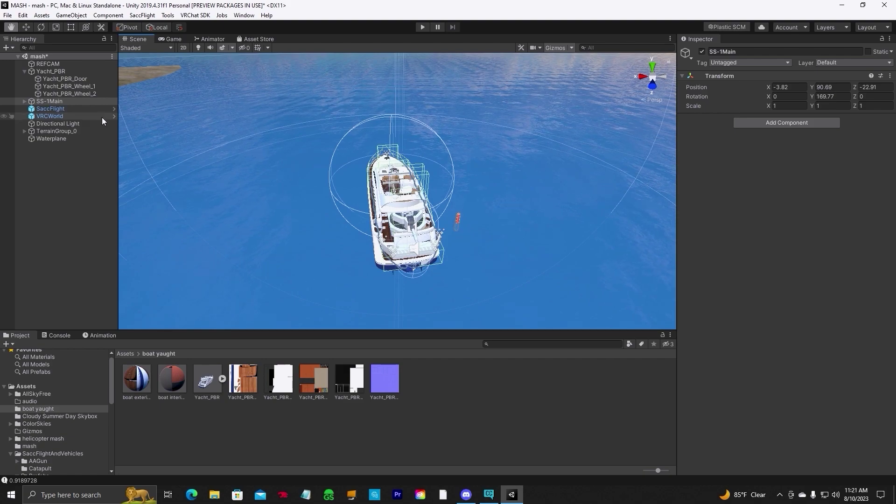
pyautogui.click(24, 102)
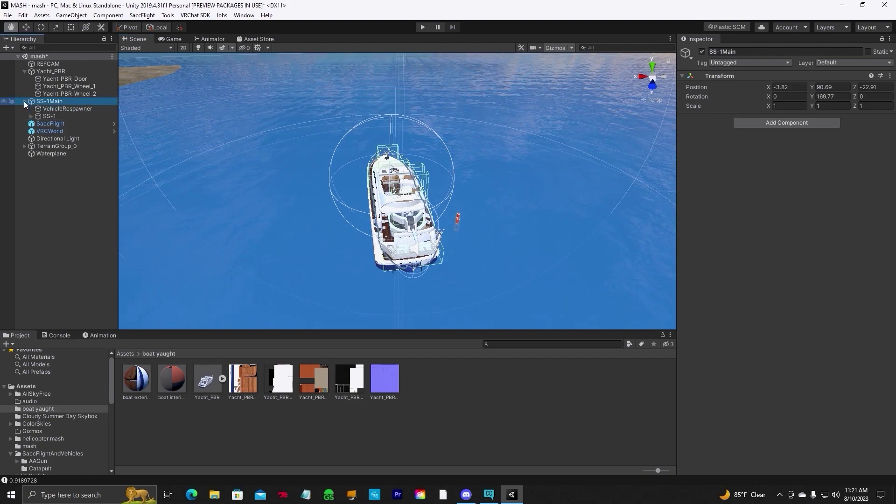
pyautogui.click(51, 102)
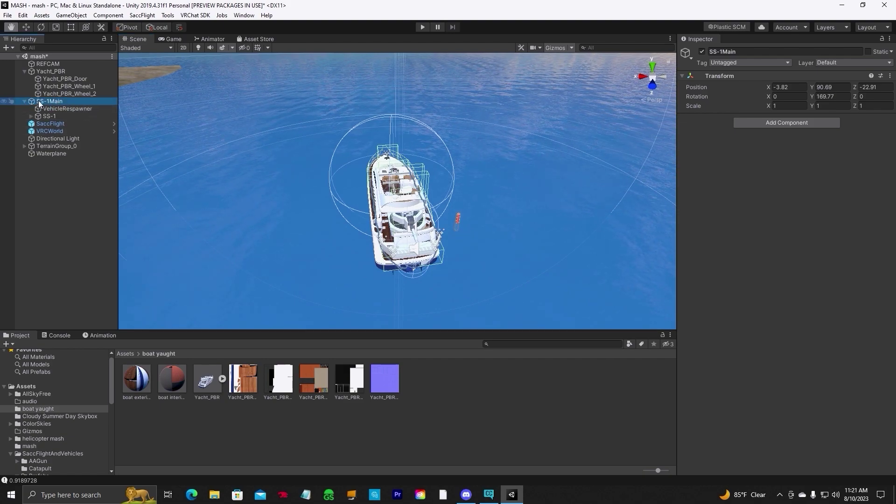
pyautogui.click(68, 109)
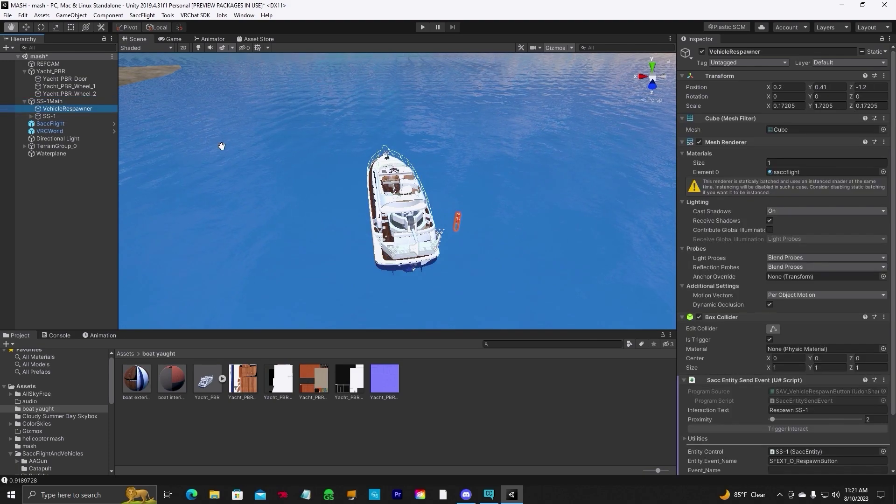
pyautogui.click(26, 27)
pyautogui.moveTo(300, 204); pyautogui.dragTo(333, 191, button='right')
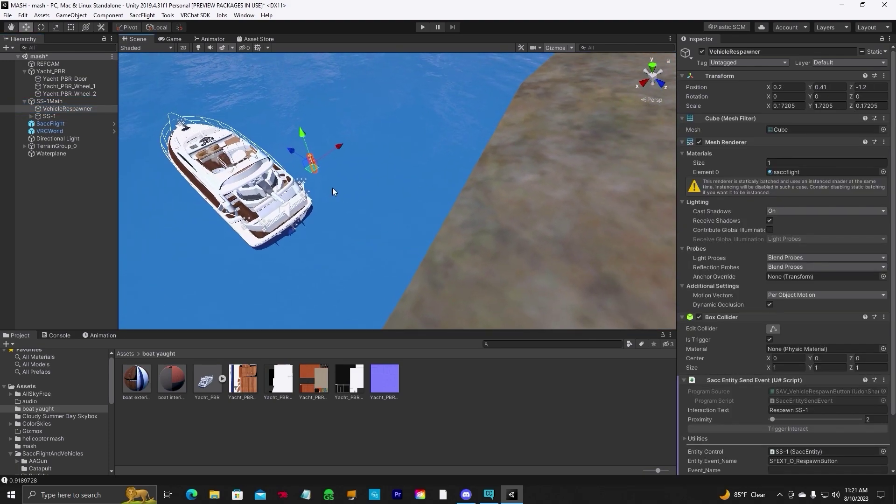
pyautogui.moveTo(290, 148); pyautogui.dragTo(536, 187)
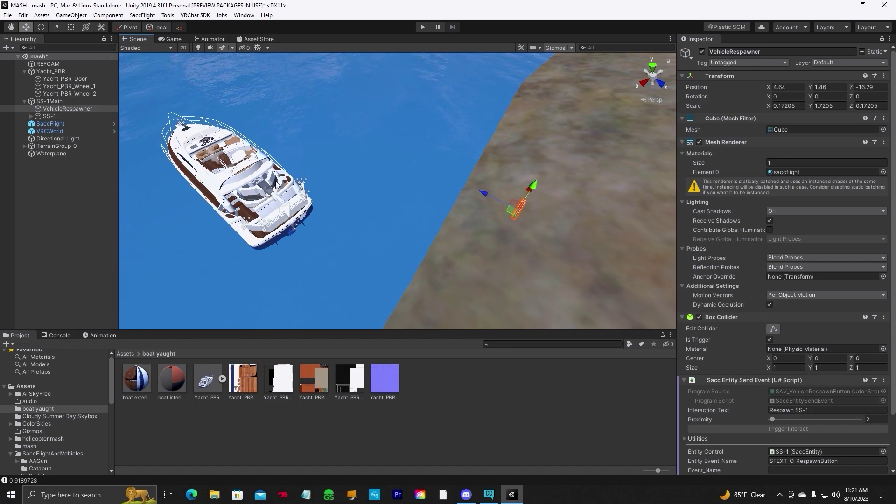
# Examine the SS-1 object and SS-1Mesh's child parts, including backgunMainEmpty, SideMiniGunEmpty and SteeringWheel.
pyautogui.moveTo(298, 131); pyautogui.dragTo(354, 178, button='right')
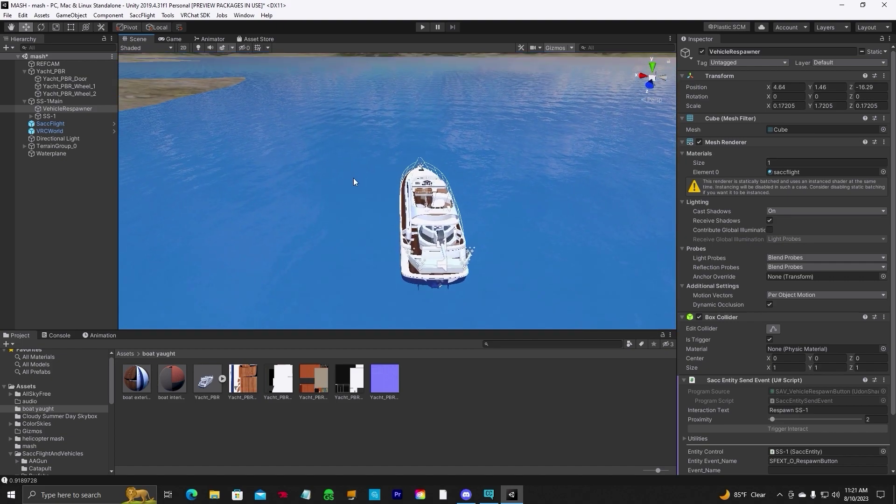
pyautogui.click(48, 116)
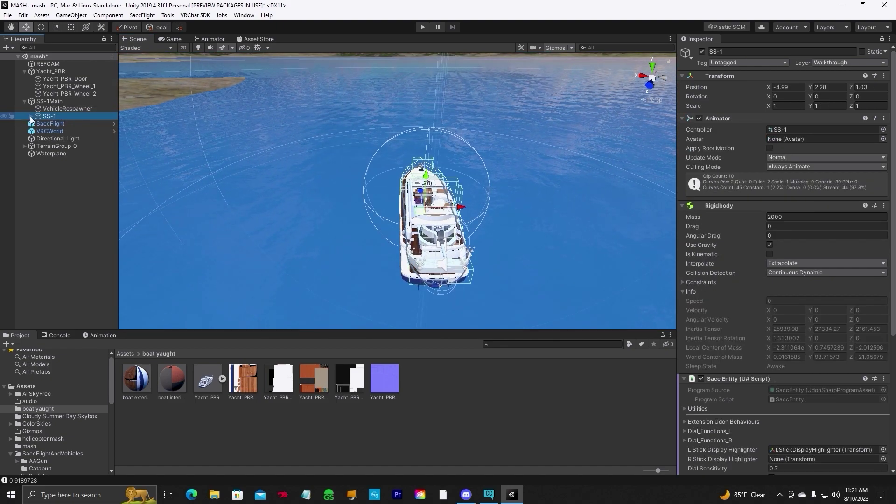
pyautogui.click(29, 116)
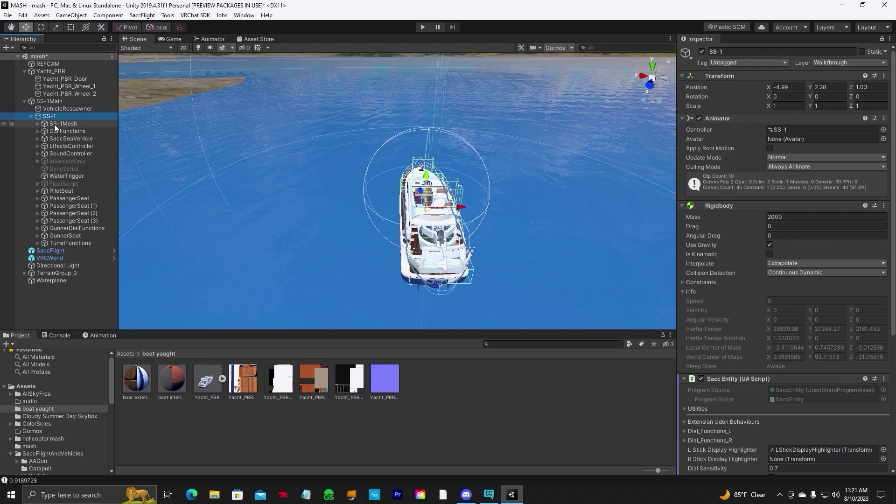
pyautogui.click(64, 124)
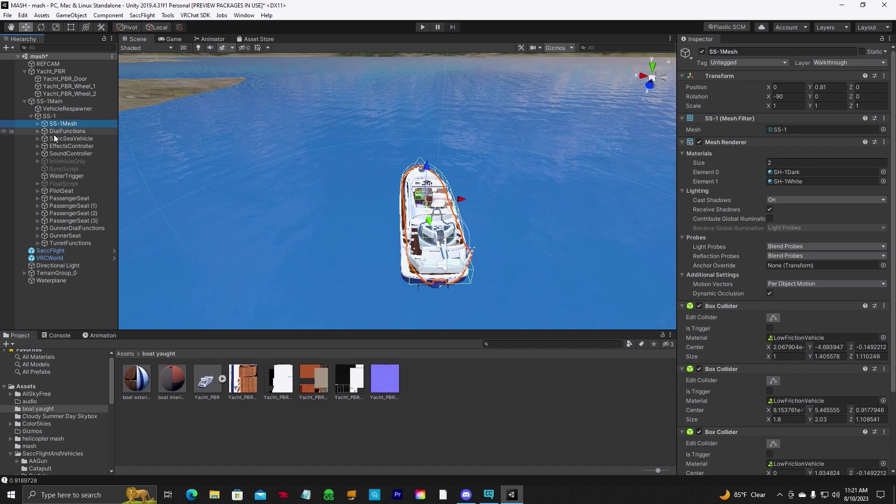
pyautogui.click(38, 124)
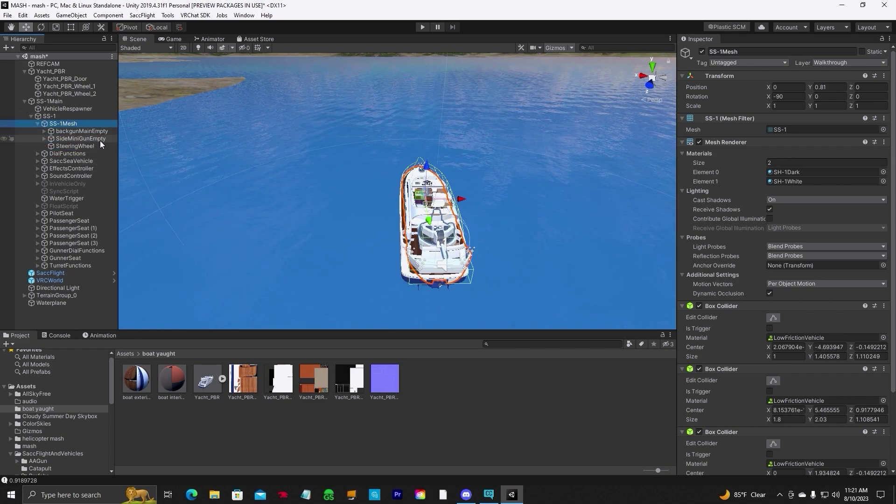
pyautogui.click(86, 130)
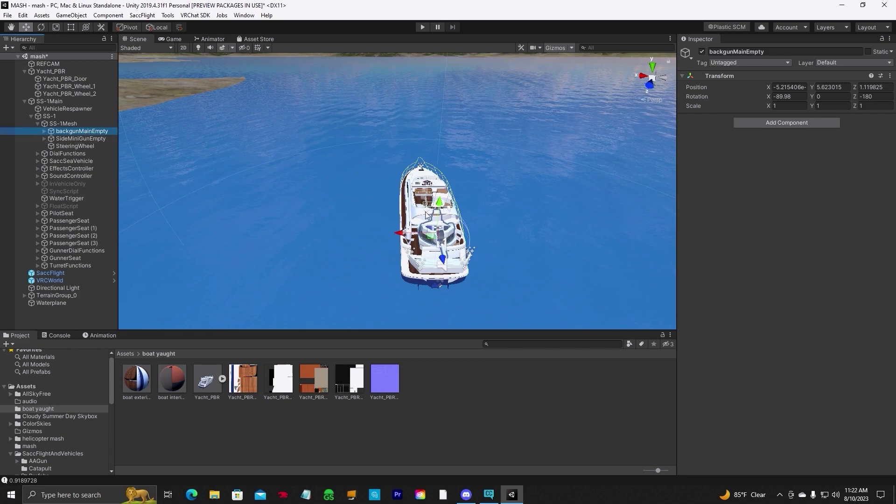
pyautogui.press('f')
pyautogui.moveTo(439, 255); pyautogui.dragTo(418, 218, button='right')
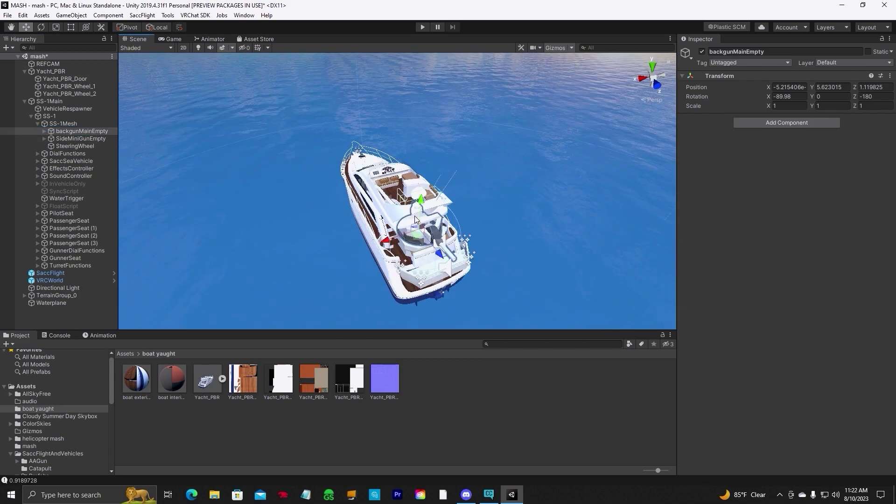
pyautogui.click(74, 138)
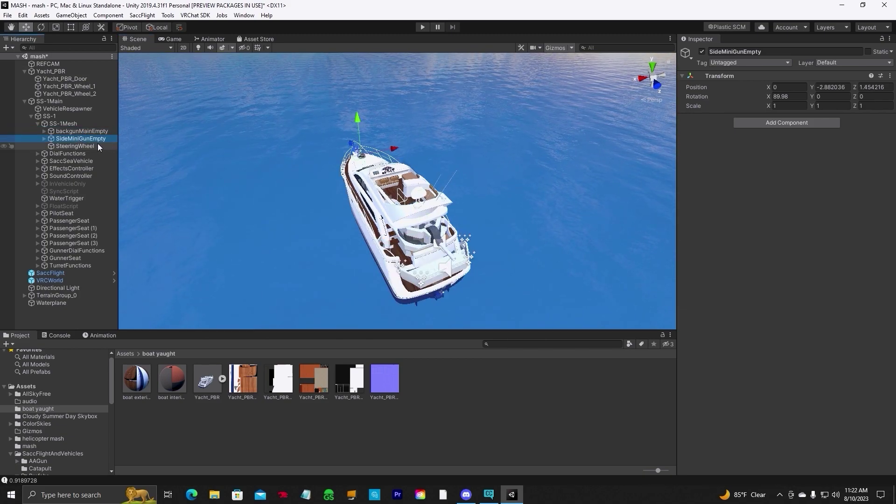
pyautogui.click(77, 147)
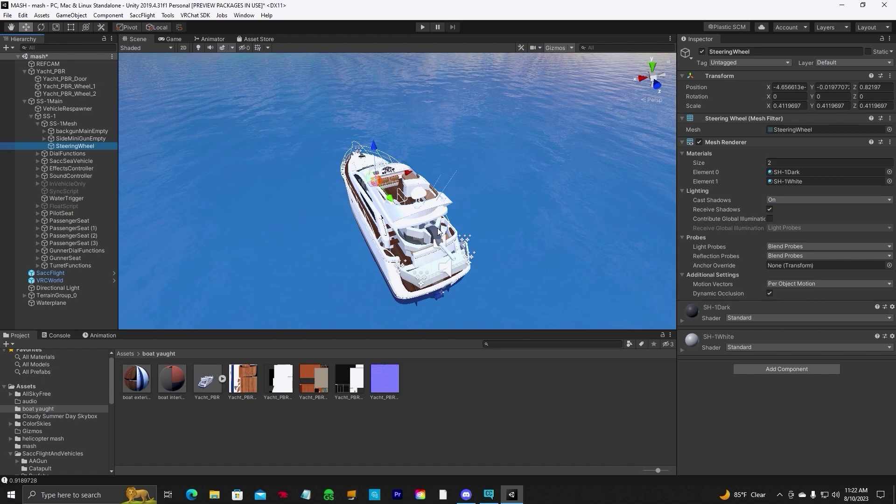
pyautogui.click(82, 132)
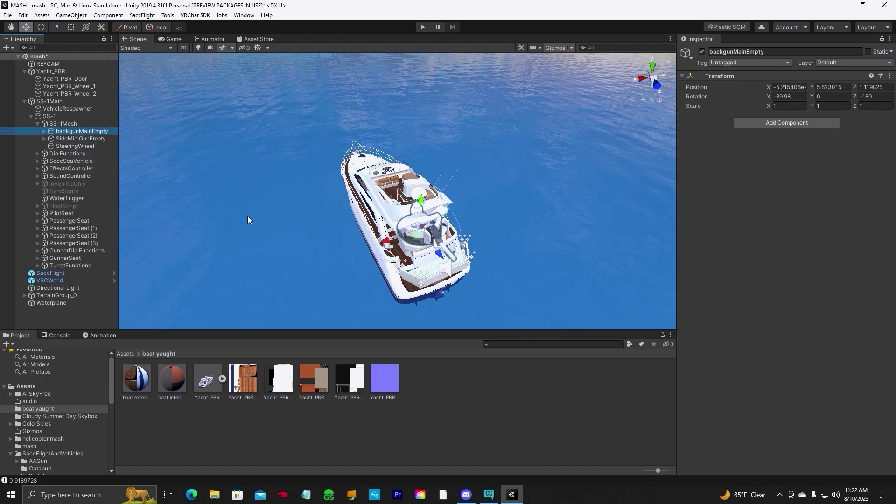
# Reparent SteeringWheel from SS-1Mesh to Yacht_PBR, and delete SS-1Mesh together with its remaining gun parts.
pyautogui.click(68, 146)
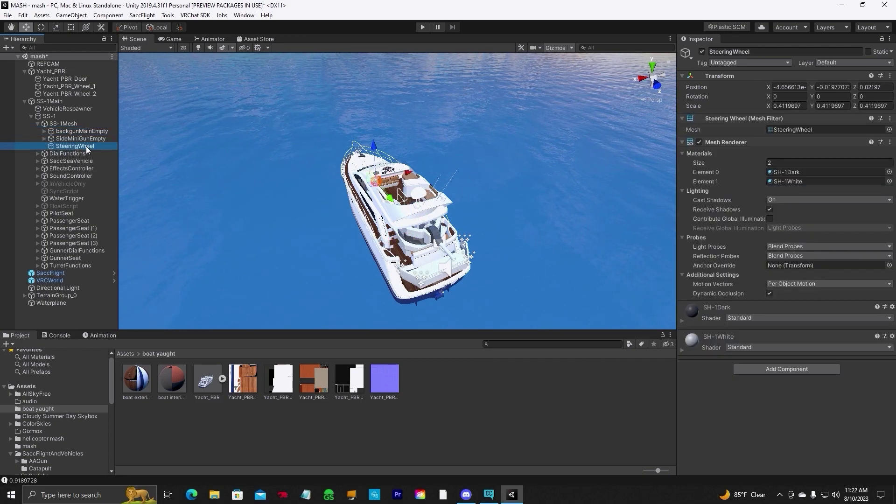
pyautogui.moveTo(86, 147); pyautogui.dragTo(74, 72)
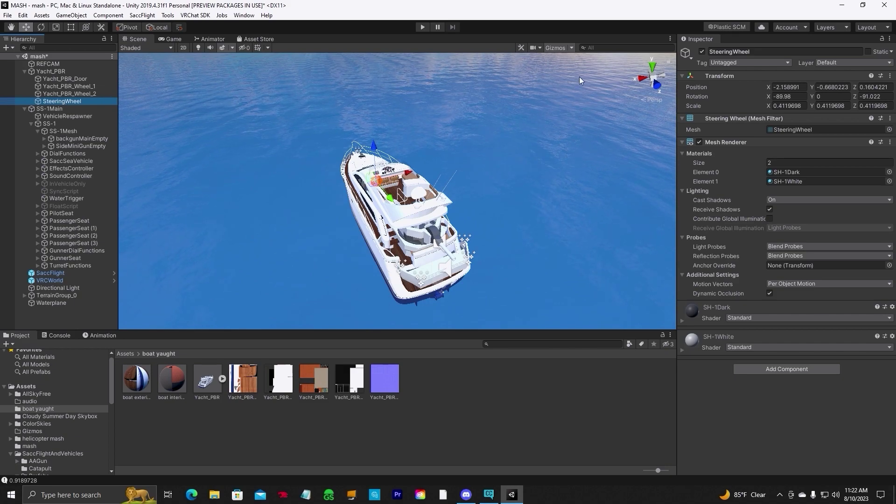
pyautogui.click(62, 131)
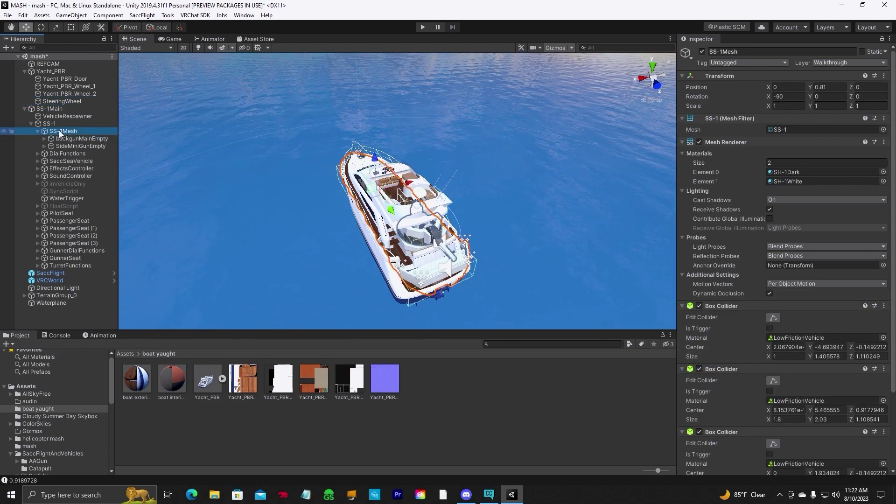
pyautogui.rightClick(85, 131)
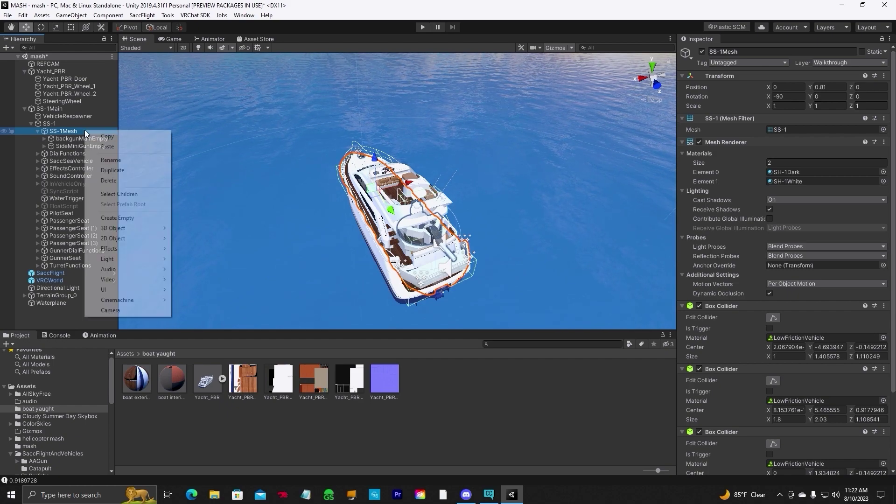
pyautogui.click(100, 181)
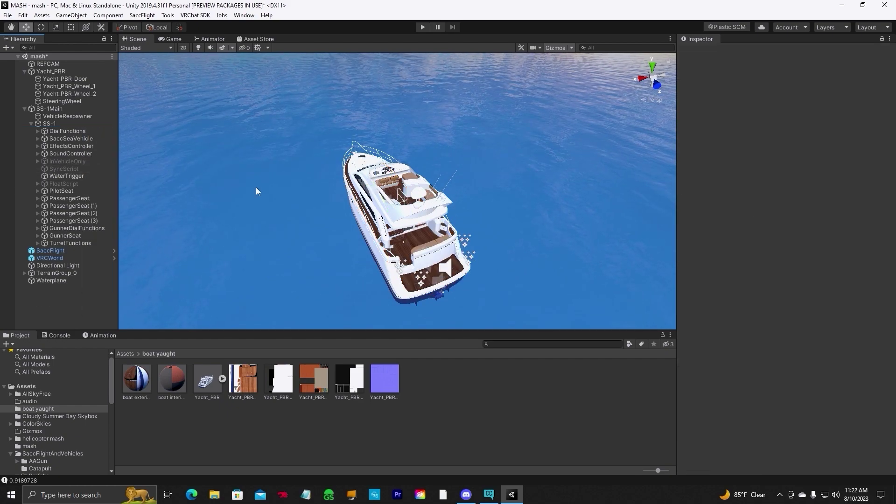
# Parent Yacht_PBR with its child parts under SS-1, placing it first, above DialFunctions.
pyautogui.click(62, 71)
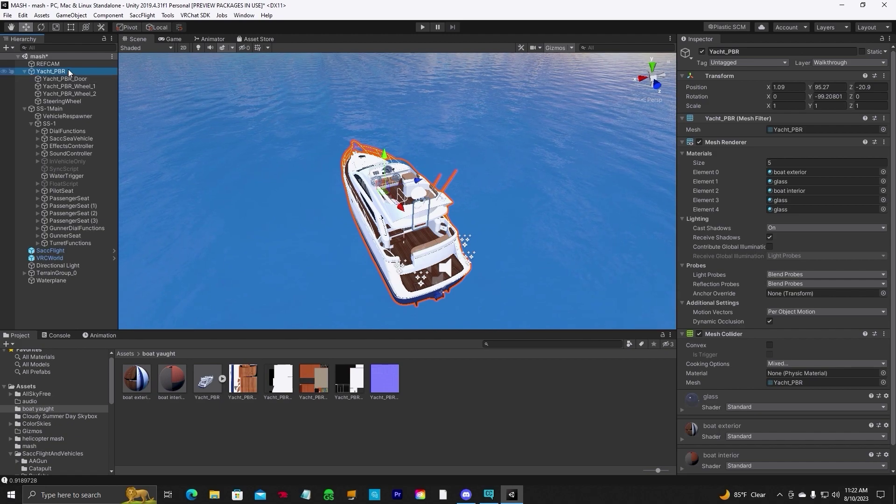
pyautogui.moveTo(68, 75); pyautogui.dragTo(66, 124)
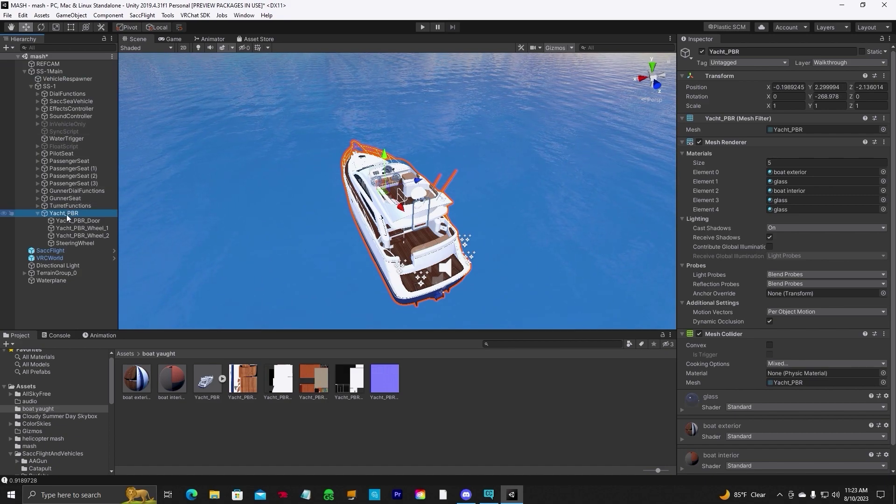
pyautogui.moveTo(66, 214); pyautogui.dragTo(65, 89)
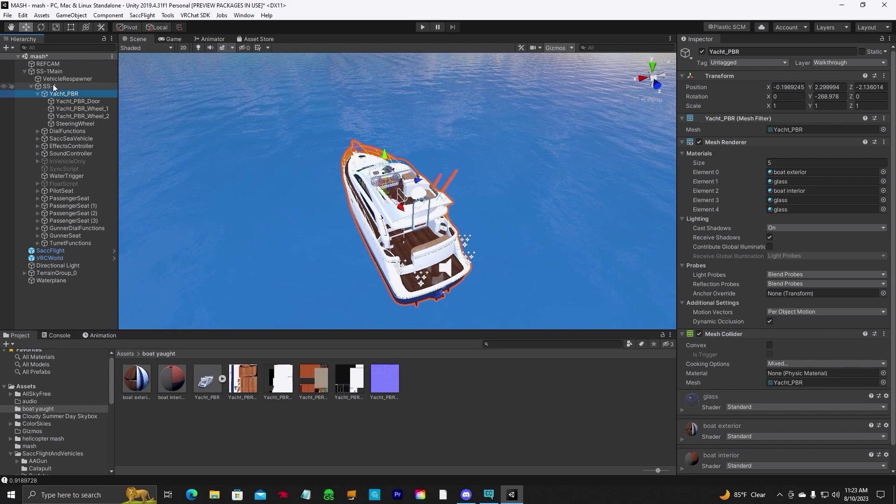
pyautogui.click(50, 86)
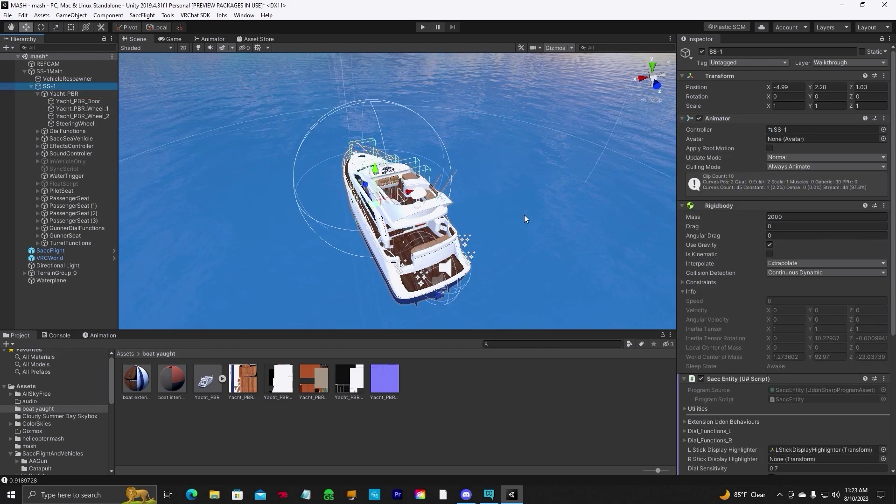
# Add a Box Collider component to Yacht_PBR.
pyautogui.click(59, 93)
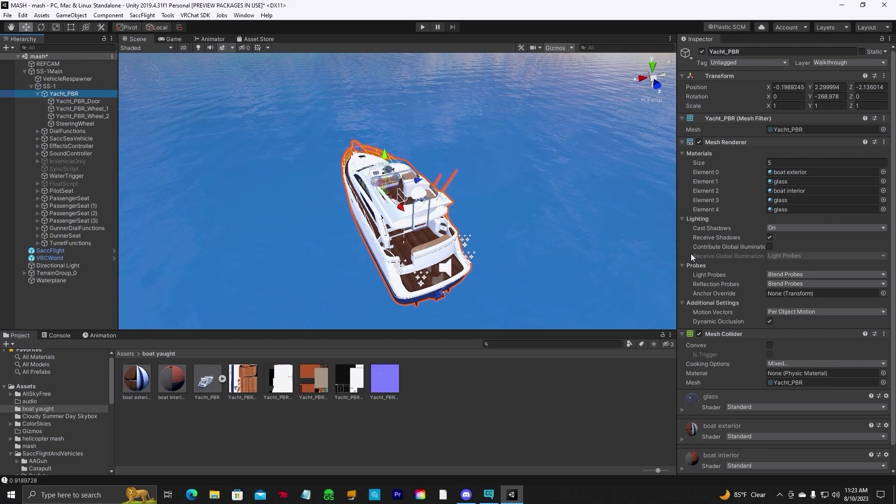
pyautogui.scroll(-2, 713, 282)
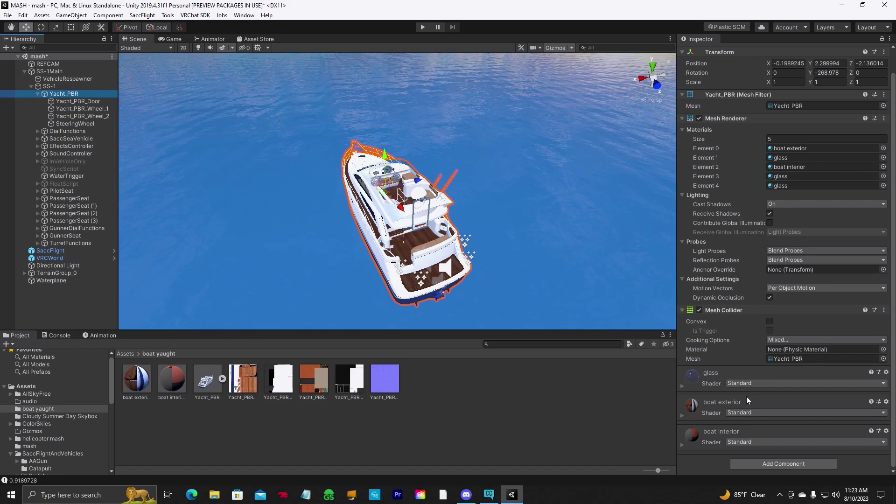
pyautogui.click(760, 463)
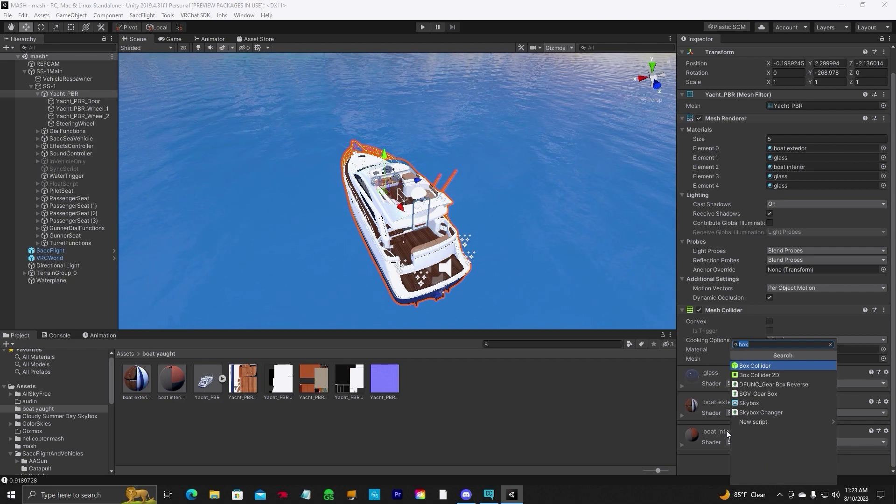
pyautogui.click(746, 366)
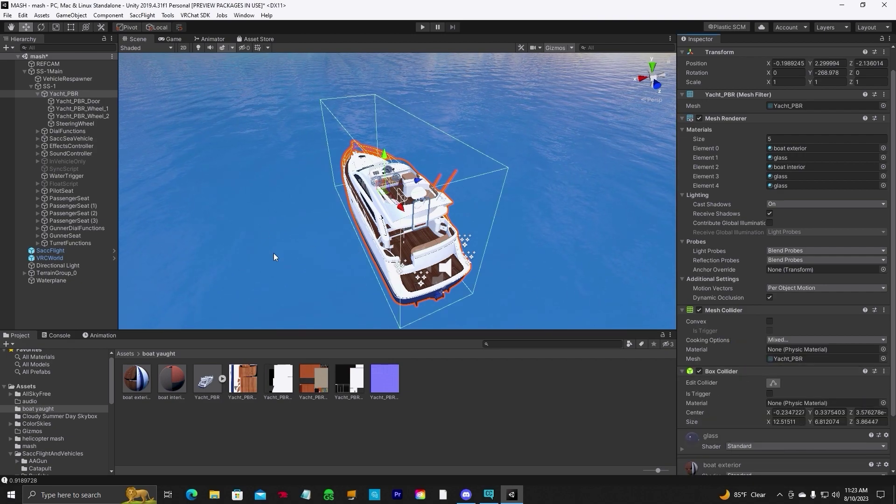
# Shrink Yacht_PBR's box collider to a low slab beneath the hull, about 11.35 × 1.19 × 3.86 with its center at Y -2.48.
pyautogui.click(11, 28)
pyautogui.keyDown('alt'); pyautogui.moveTo(355, 253); pyautogui.dragTo(486, 234); pyautogui.keyUp('alt')
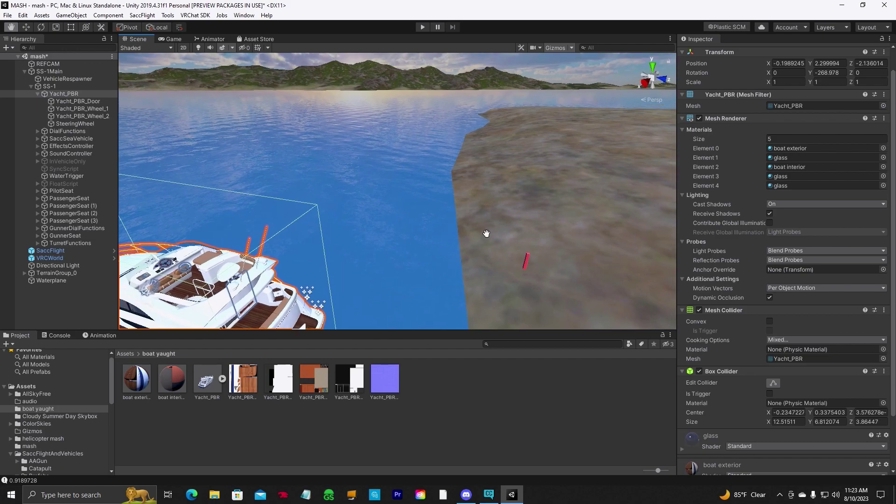
pyautogui.moveTo(333, 297); pyautogui.dragTo(574, 214)
pyautogui.keyDown('alt'); pyautogui.moveTo(364, 282); pyautogui.dragTo(422, 261); pyautogui.keyUp('alt')
pyautogui.scroll(-5, 422, 261)
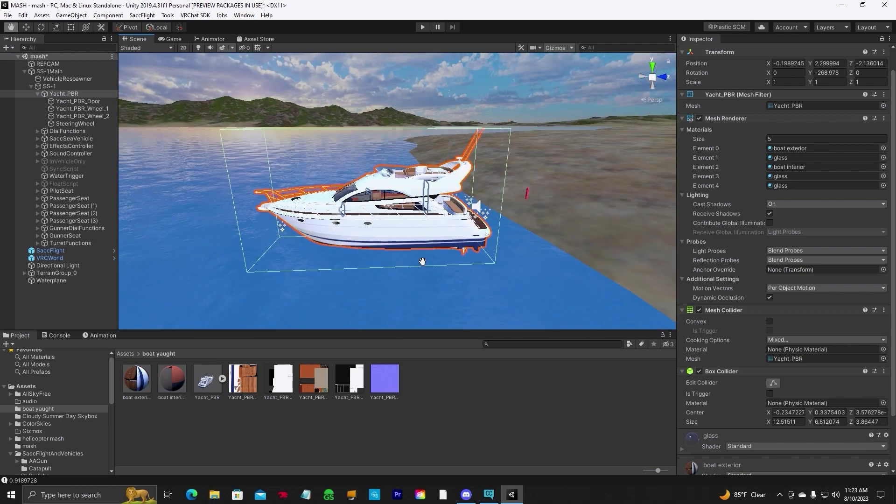
pyautogui.scroll(5, 423, 260)
pyautogui.click(775, 384)
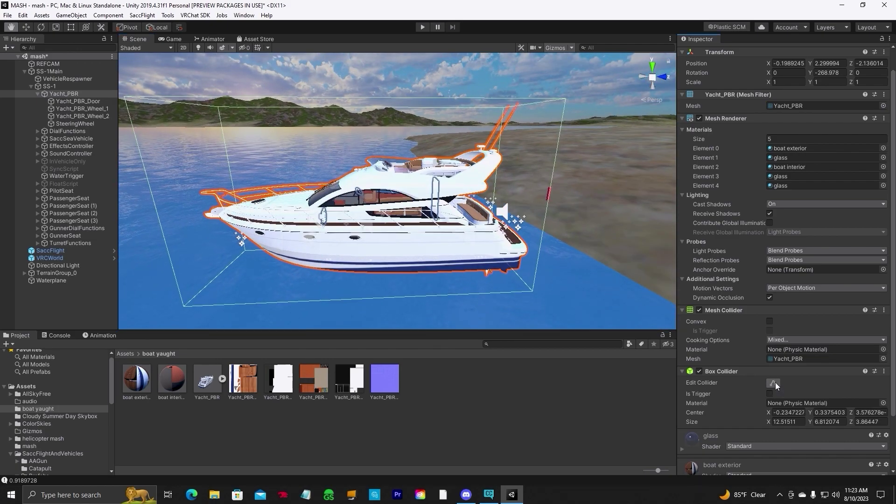
pyautogui.moveTo(362, 103); pyautogui.dragTo(375, 269)
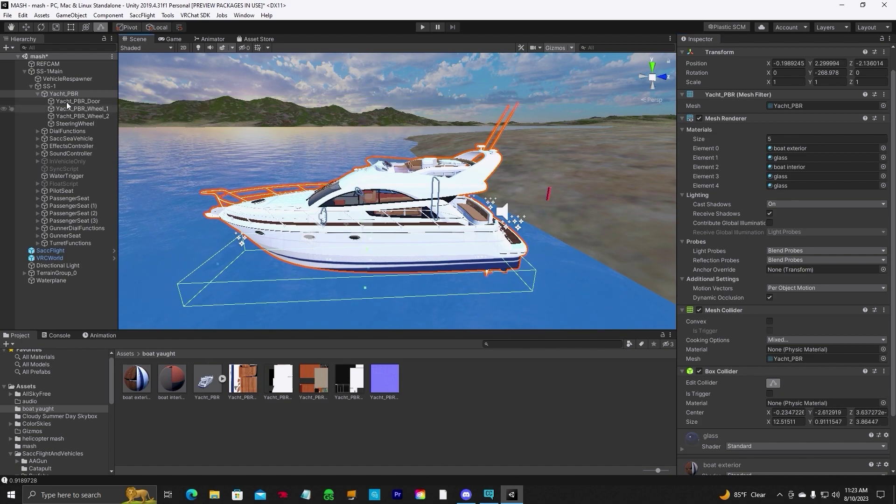
pyautogui.click(11, 28)
pyautogui.keyDown('alt'); pyautogui.moveTo(366, 239); pyautogui.dragTo(425, 294); pyautogui.keyUp('alt')
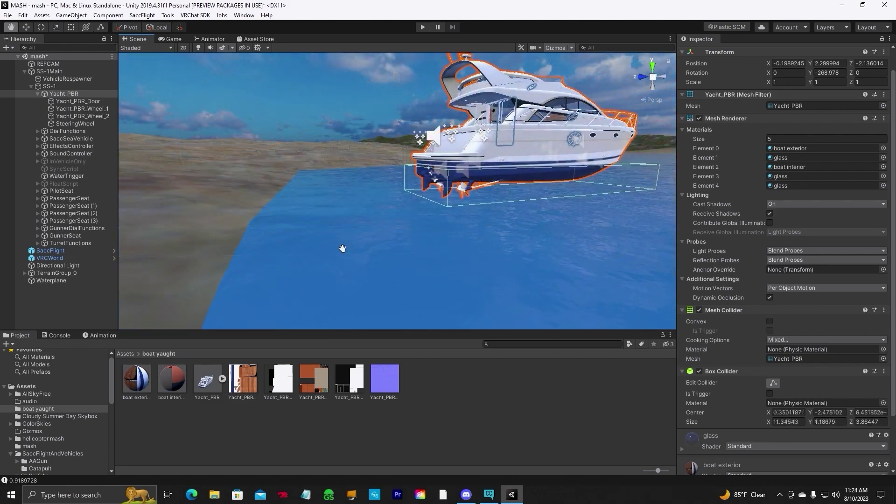
pyautogui.keyDown('alt'); pyautogui.moveTo(342, 249); pyautogui.dragTo(437, 251); pyautogui.keyUp('alt')
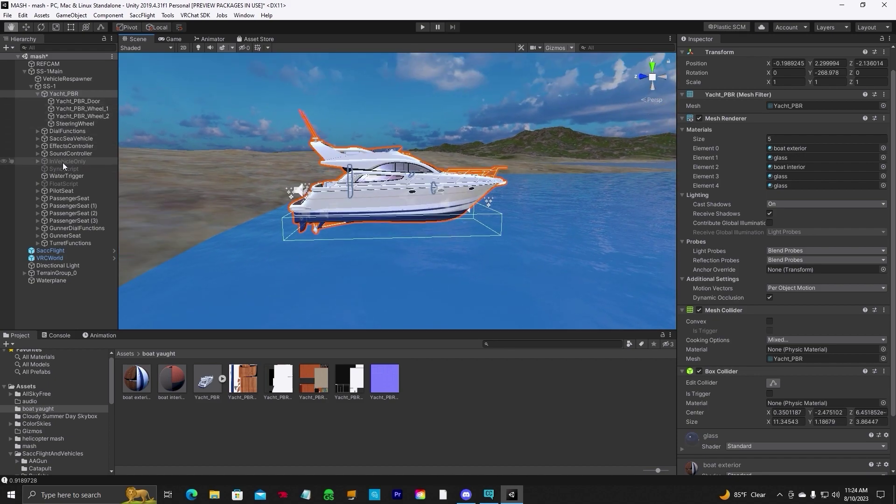
pyautogui.click(63, 183)
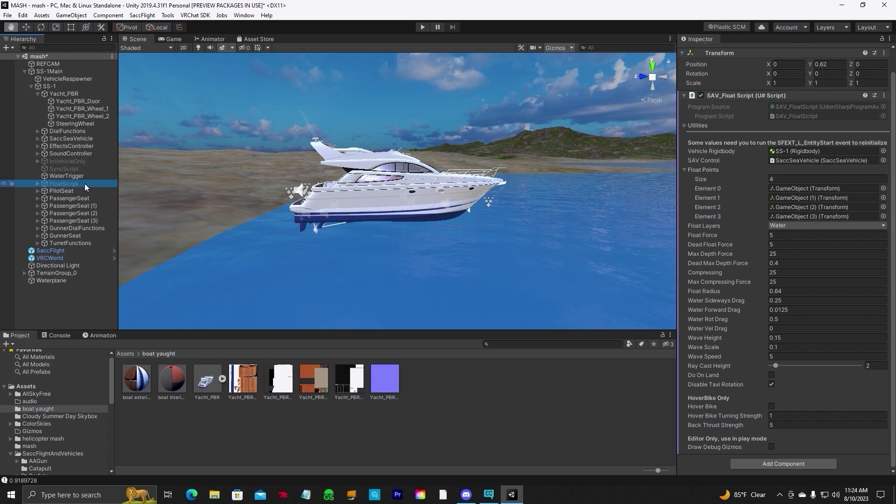
pyautogui.click(66, 93)
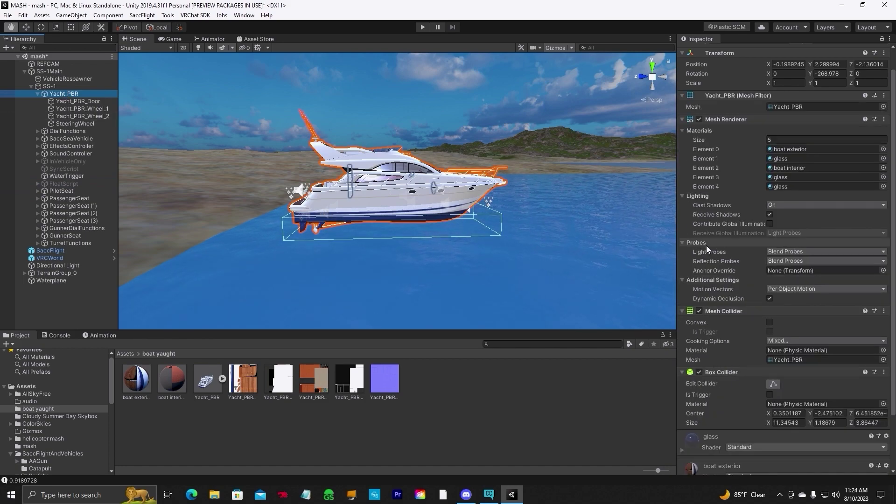
pyautogui.scroll(1, 743, 267)
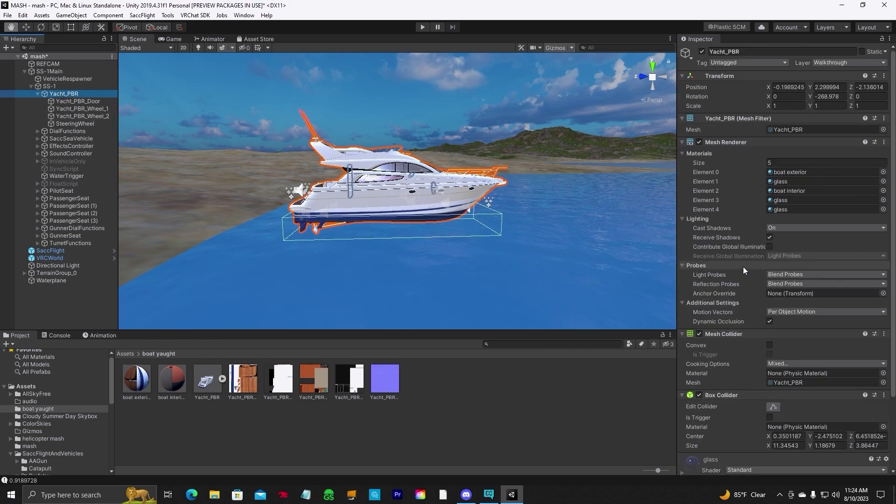
# Move SteeringWheel up to the helm on the yacht's upper deck, at about X 0.52, Y 1.38, Z -0.35.
pyautogui.click(61, 123)
pyautogui.moveTo(467, 189); pyautogui.dragTo(490, 222)
pyautogui.scroll(8, 490, 222)
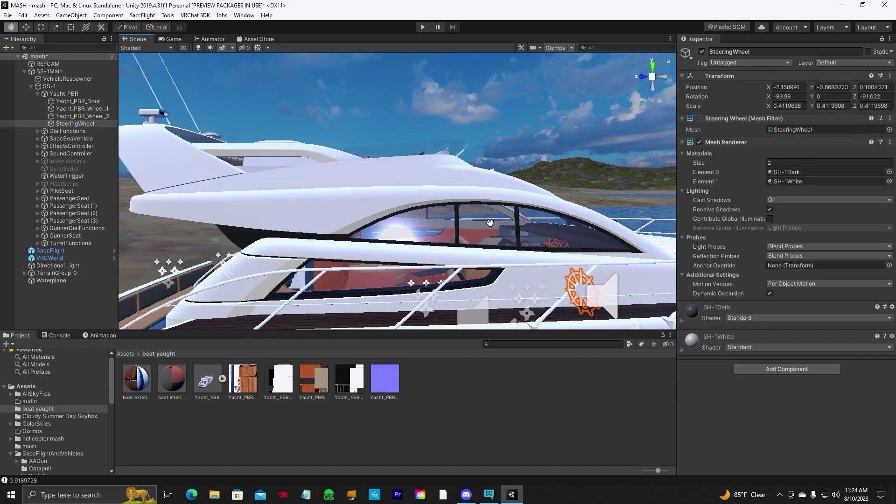
pyautogui.moveTo(384, 210); pyautogui.dragTo(458, 273, button='right')
pyautogui.moveTo(439, 224); pyautogui.dragTo(475, 265, button='right')
pyautogui.scroll(-5, 475, 265)
pyautogui.scroll(-3, 474, 264)
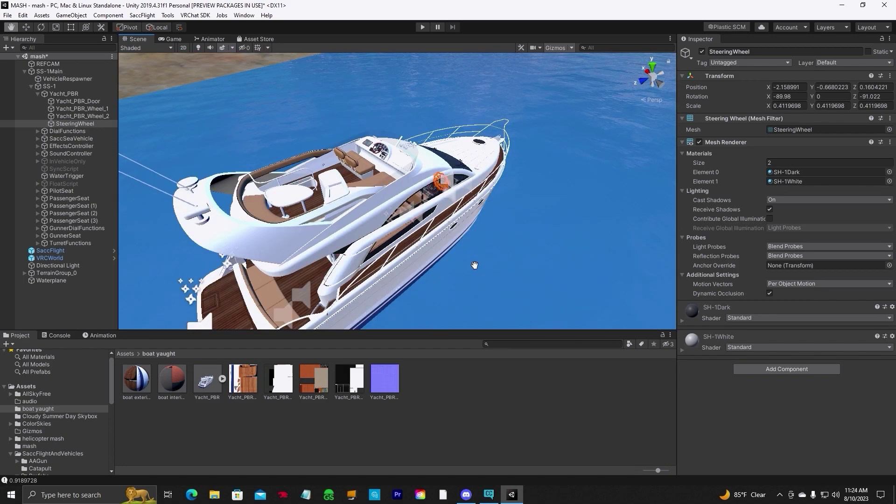
pyautogui.click(26, 27)
pyautogui.moveTo(408, 189); pyautogui.dragTo(366, 171)
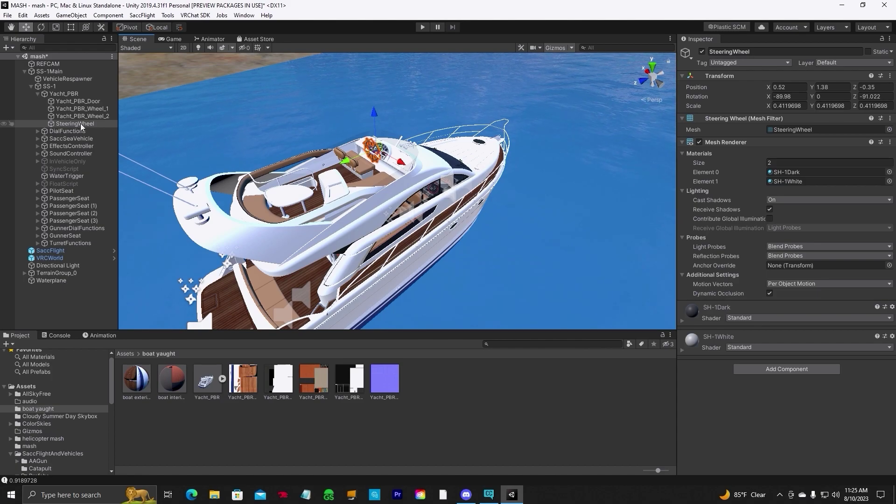
pyautogui.keyDown('alt'); pyautogui.moveTo(500, 204); pyautogui.dragTo(399, 180); pyautogui.keyUp('alt')
pyautogui.press('w')
pyautogui.moveTo(398, 180); pyautogui.dragTo(440, 204, button='right')
pyautogui.scroll(-5, 441, 204)
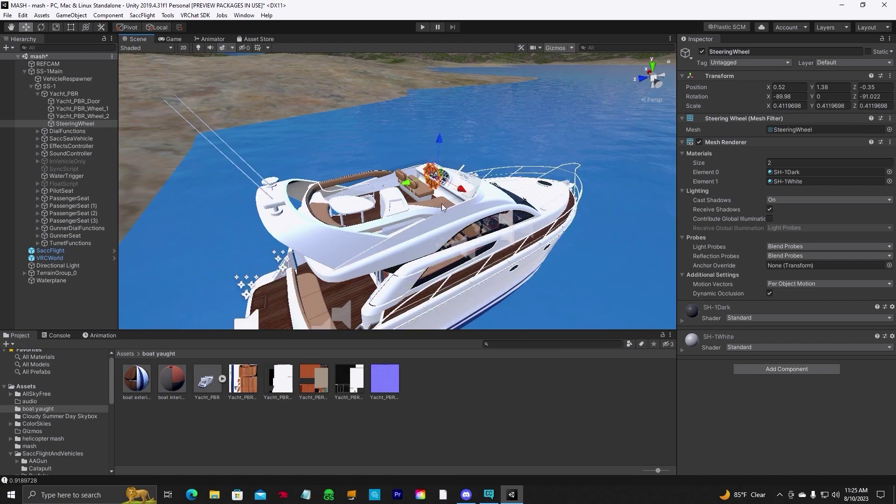
# Disable the SS-1 prefab's SteeringWheel object under Yacht_PBR.
pyautogui.scroll(3, 436, 213)
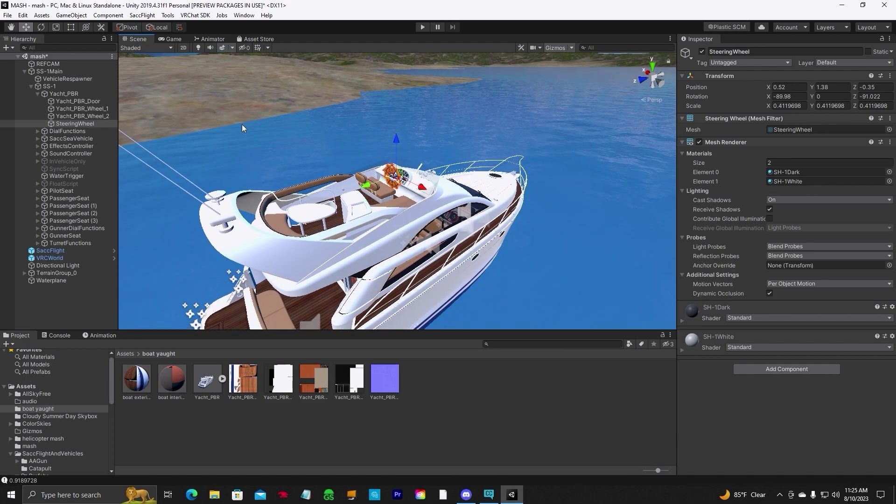
pyautogui.click(701, 51)
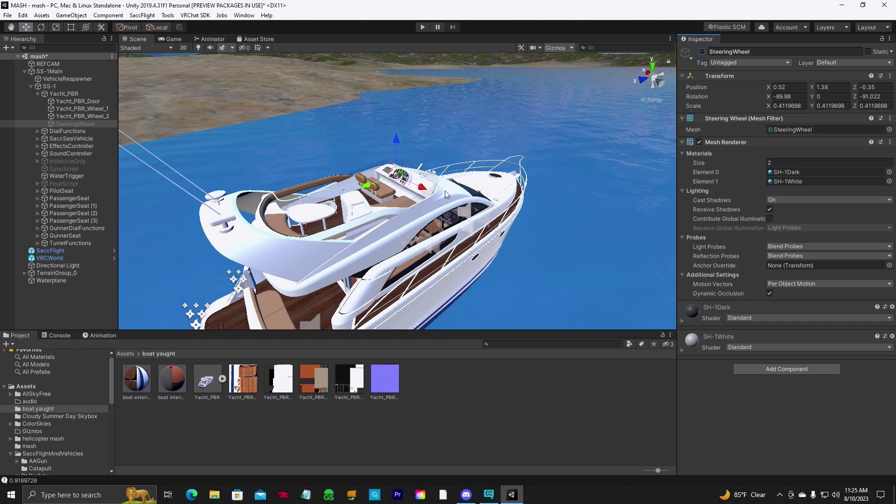
# Examine the yacht's own helm on the upper deck and its built-in steering wheel, Yacht_PBR_Wheel_1.
pyautogui.scroll(5, 437, 201)
pyautogui.scroll(-3, 437, 200)
pyautogui.moveTo(436, 200); pyautogui.dragTo(426, 164, button='right')
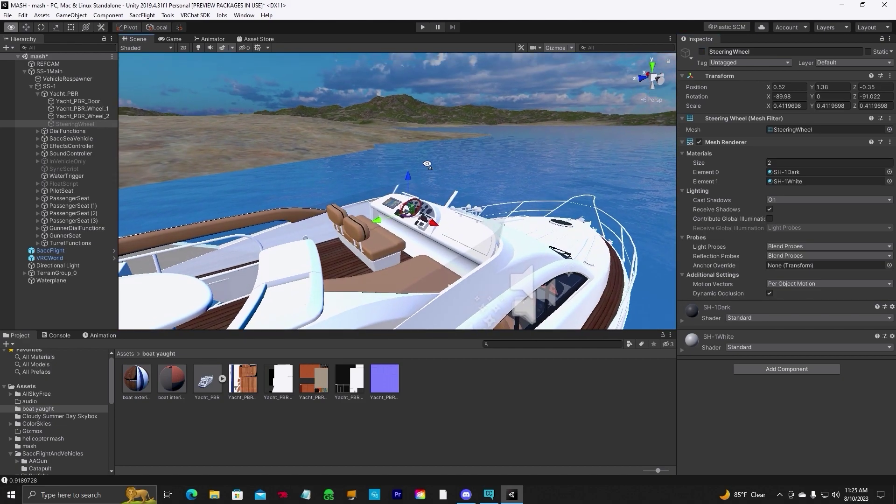
pyautogui.scroll(5, 426, 164)
pyautogui.moveTo(429, 213); pyautogui.dragTo(483, 263, button='right')
pyautogui.scroll(-8, 484, 265)
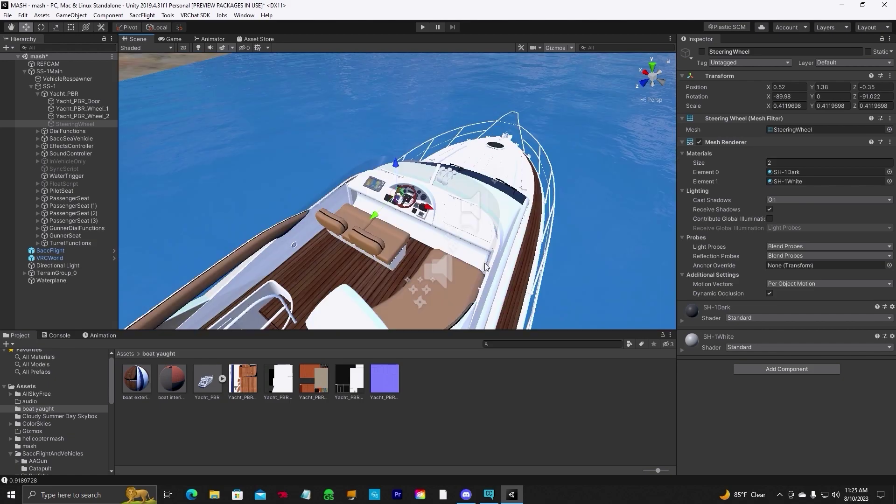
pyautogui.keyDown('alt'); pyautogui.moveTo(485, 266); pyautogui.dragTo(441, 257); pyautogui.keyUp('alt')
pyautogui.scroll(5, 441, 255)
pyautogui.moveTo(407, 231); pyautogui.dragTo(471, 268, button='right')
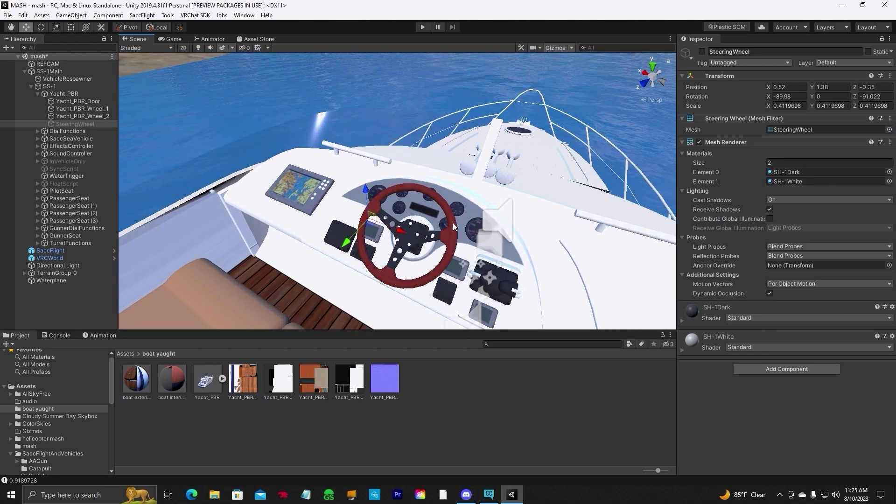
pyautogui.click(452, 223)
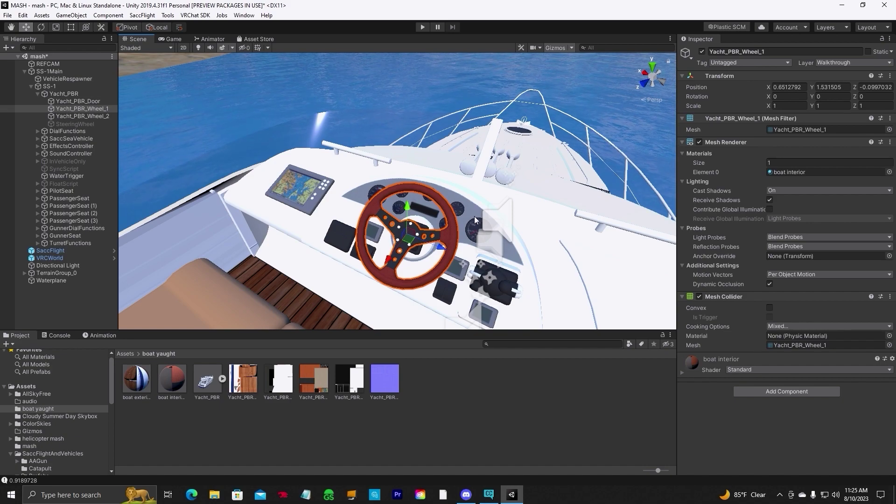
pyautogui.keyDown('alt'); pyautogui.moveTo(518, 215); pyautogui.dragTo(500, 221); pyautogui.keyUp('alt')
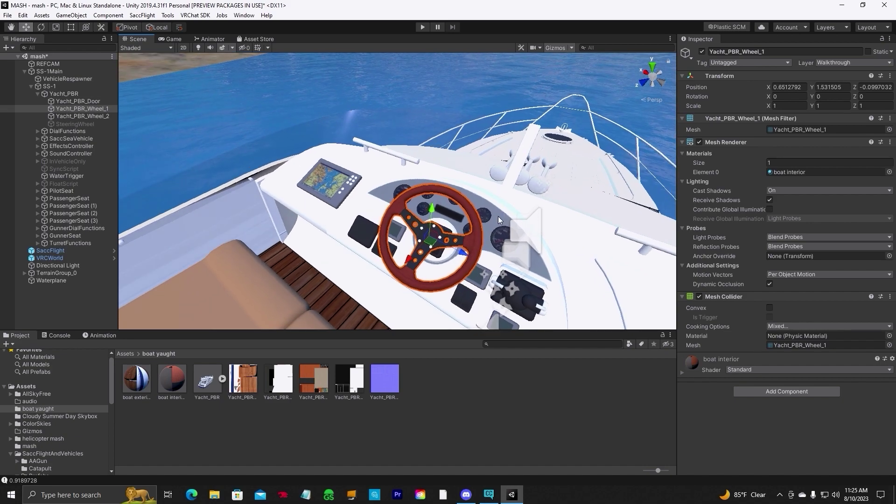
pyautogui.scroll(-2, 497, 218)
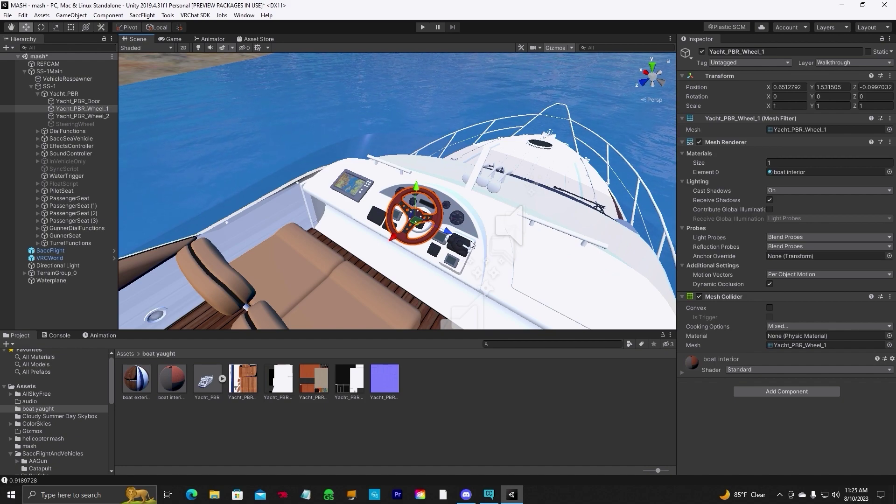
pyautogui.keyDown('alt'); pyautogui.moveTo(471, 244); pyautogui.dragTo(412, 219); pyautogui.keyUp('alt')
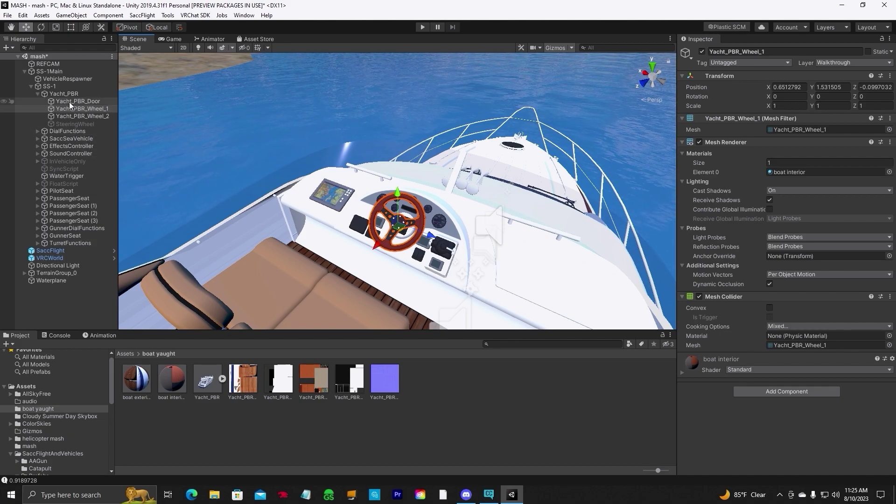
pyautogui.moveTo(471, 163); pyautogui.dragTo(377, 133, button='right')
pyautogui.scroll(-8, 365, 161)
pyautogui.keyDown('alt'); pyautogui.moveTo(377, 134); pyautogui.dragTo(391, 192); pyautogui.keyUp('alt')
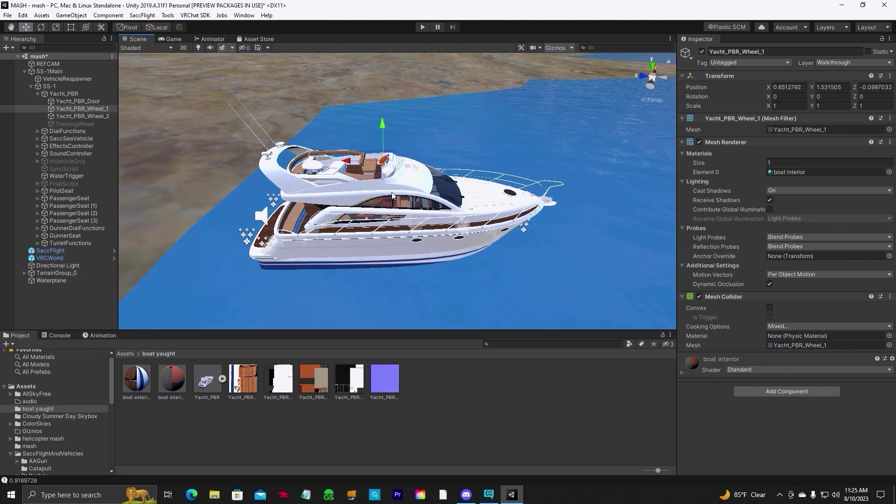
# Set SaccSeaVehicle's Vehicle Mesh to the Yacht_PBR transform.
pyautogui.click(489, 208)
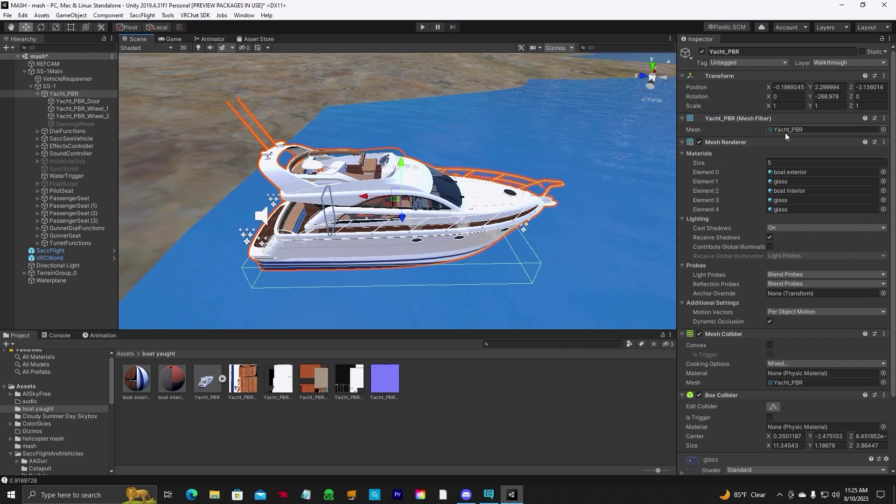
pyautogui.click(789, 128)
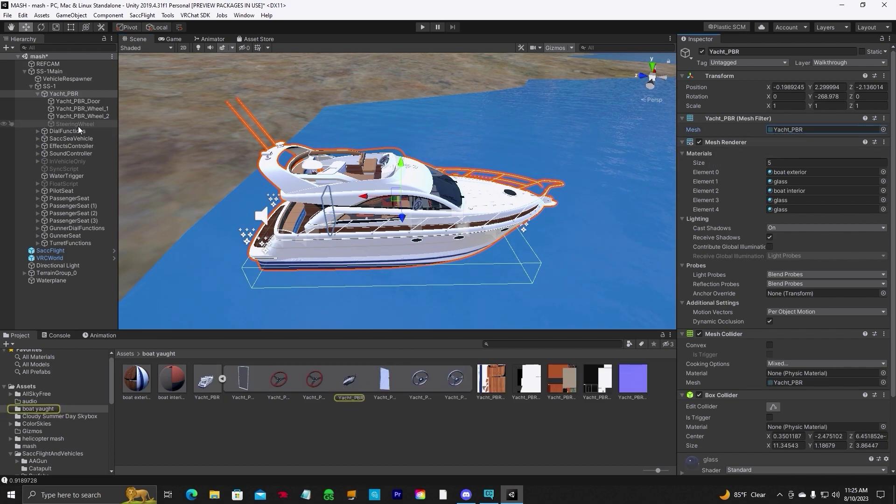
pyautogui.click(61, 138)
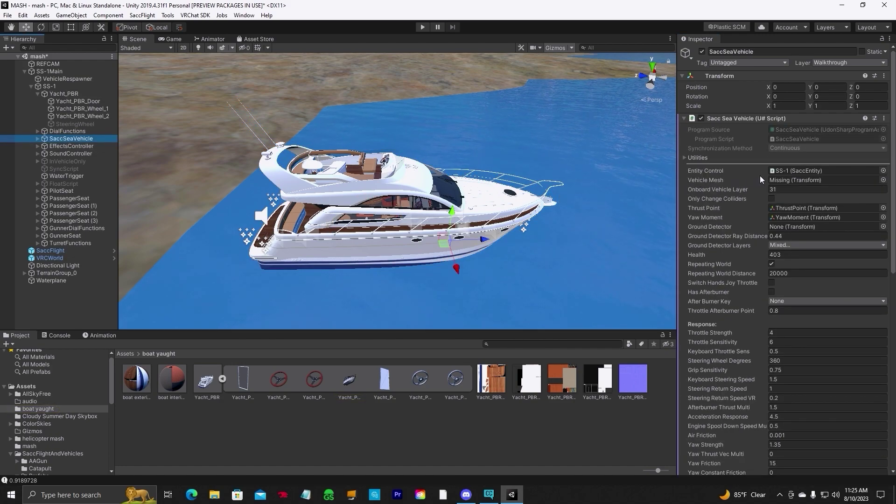
pyautogui.click(883, 180)
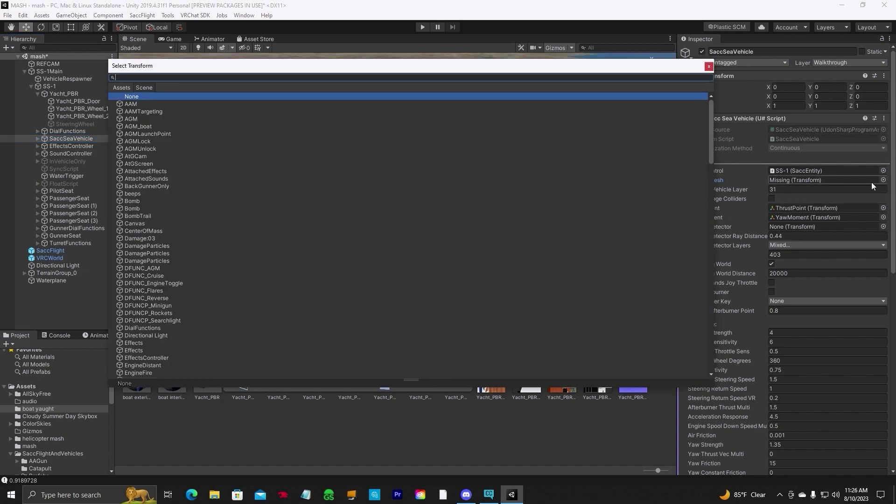
pyautogui.write('ya')
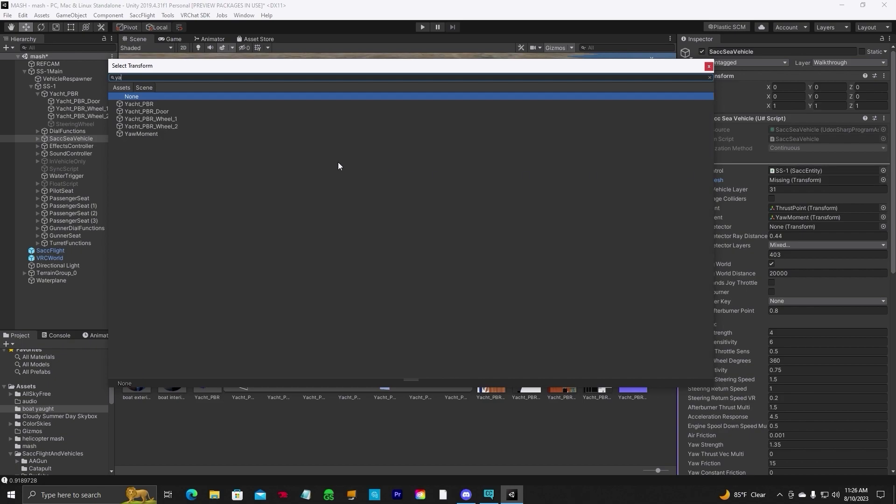
pyautogui.doubleClick(139, 104)
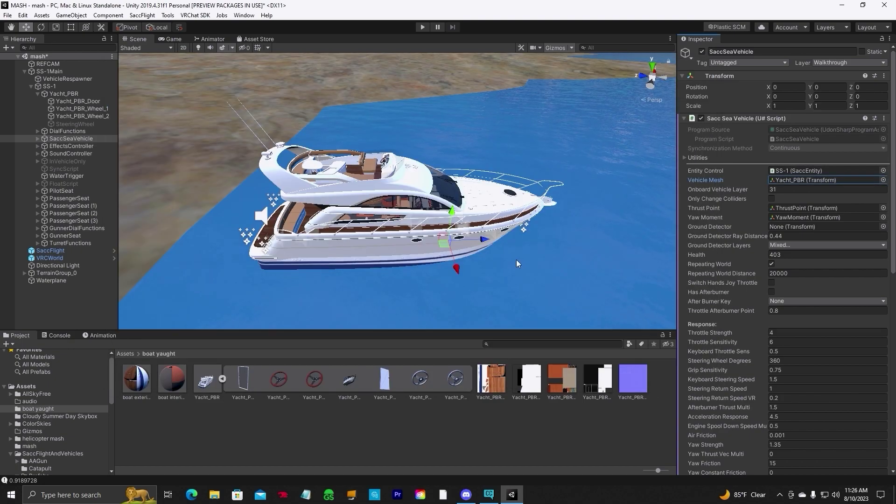
# Move SaccSeaVehicle's CenterOfMass backward along the hull toward the stern, to about Z -2.63.
pyautogui.scroll(6, 511, 241)
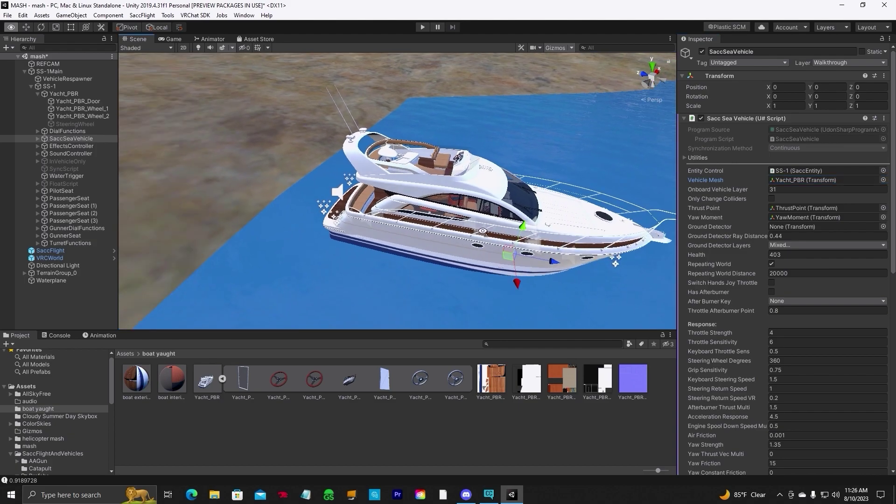
pyautogui.scroll(-6, 489, 238)
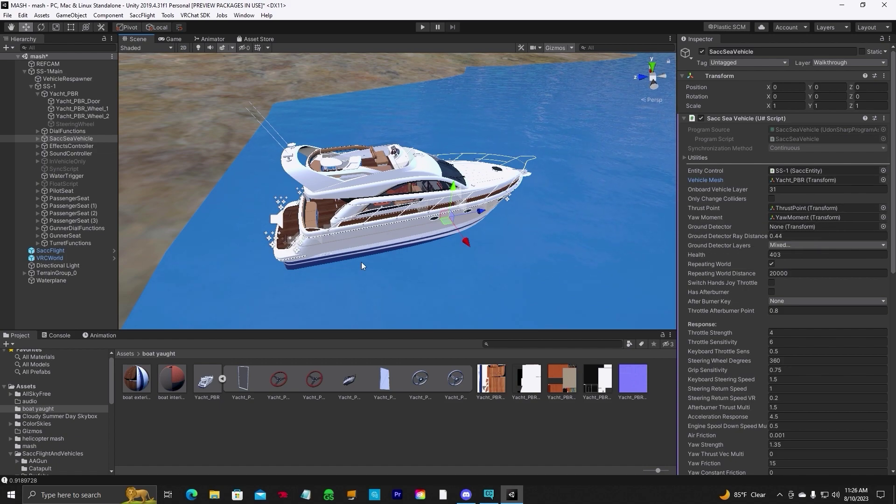
pyautogui.click(34, 137)
pyautogui.click(38, 139)
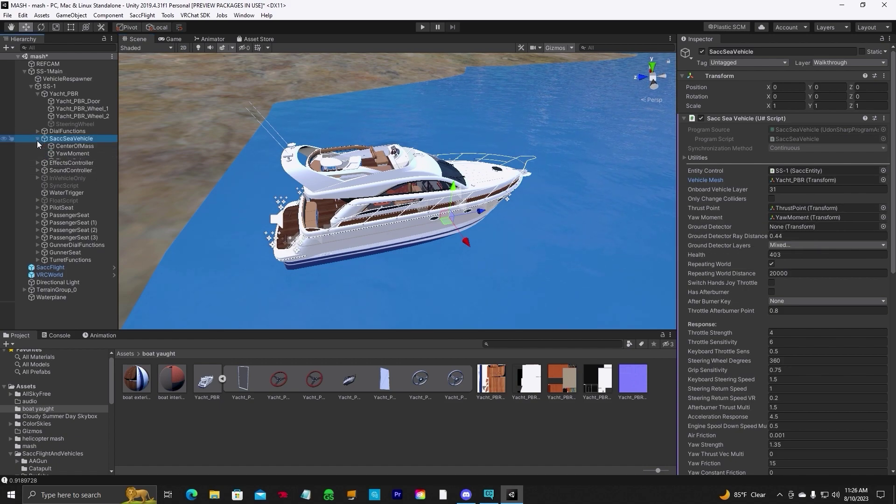
pyautogui.click(63, 147)
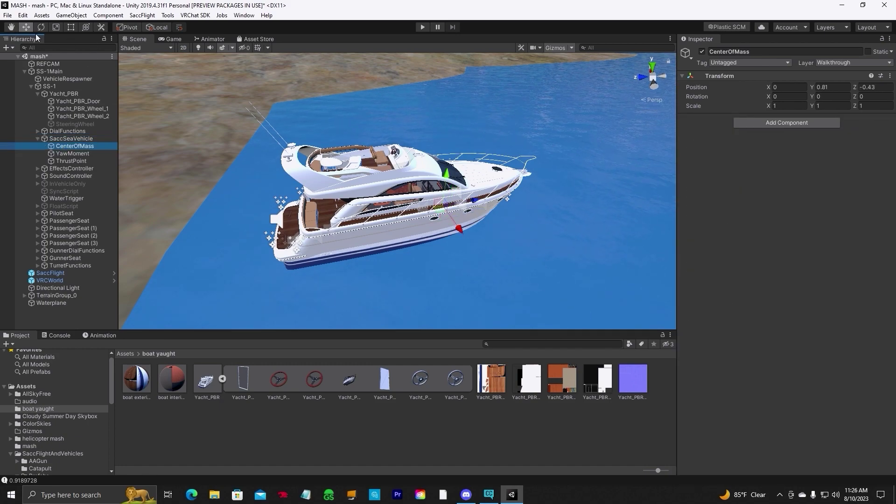
pyautogui.keyDown('alt'); pyautogui.moveTo(447, 218); pyautogui.dragTo(405, 208); pyautogui.keyUp('alt')
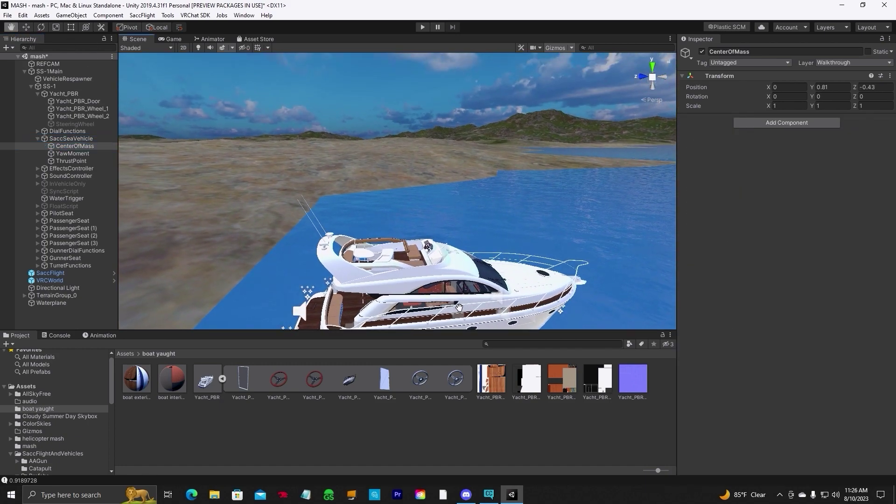
pyautogui.moveTo(458, 306); pyautogui.dragTo(407, 154)
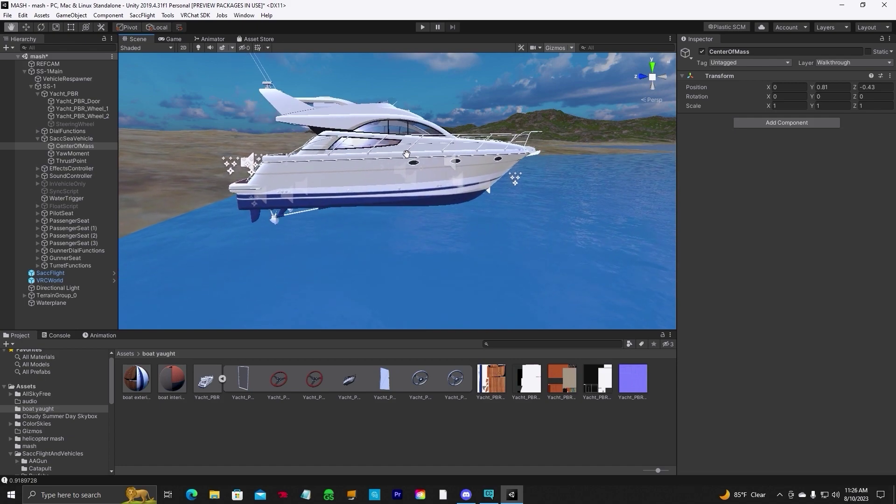
pyautogui.moveTo(427, 209); pyautogui.dragTo(408, 200, button='right')
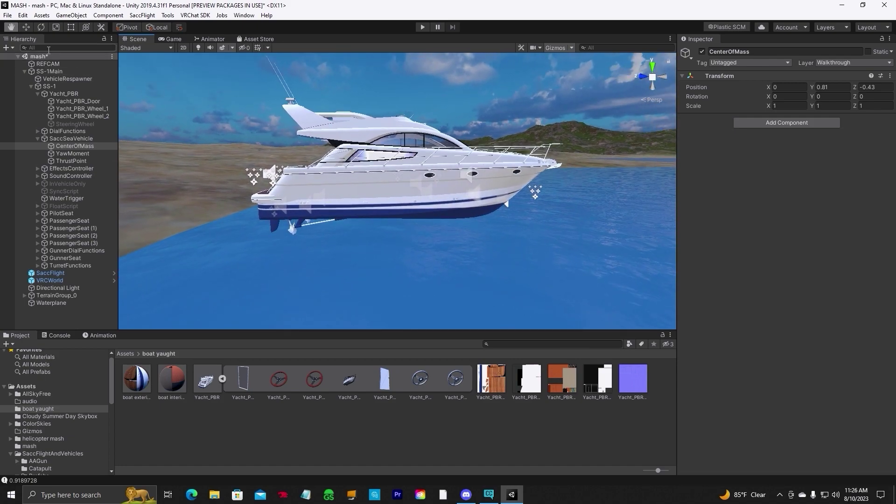
pyautogui.click(27, 27)
pyautogui.moveTo(486, 192); pyautogui.dragTo(440, 194)
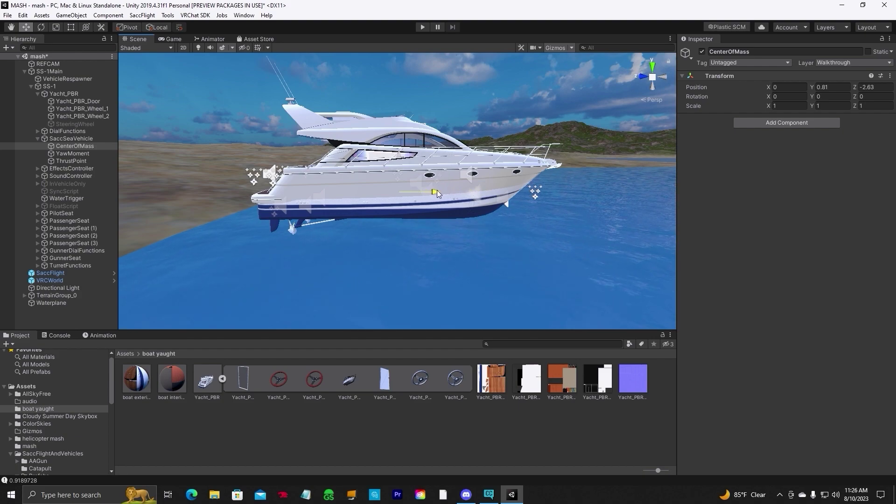
# Move NavLightL, under EffectsController's AttachedEffects, to the yacht's port stern corner at about X -1.69, Y 1.66, Z -7.80.
pyautogui.click(37, 138)
pyautogui.click(37, 146)
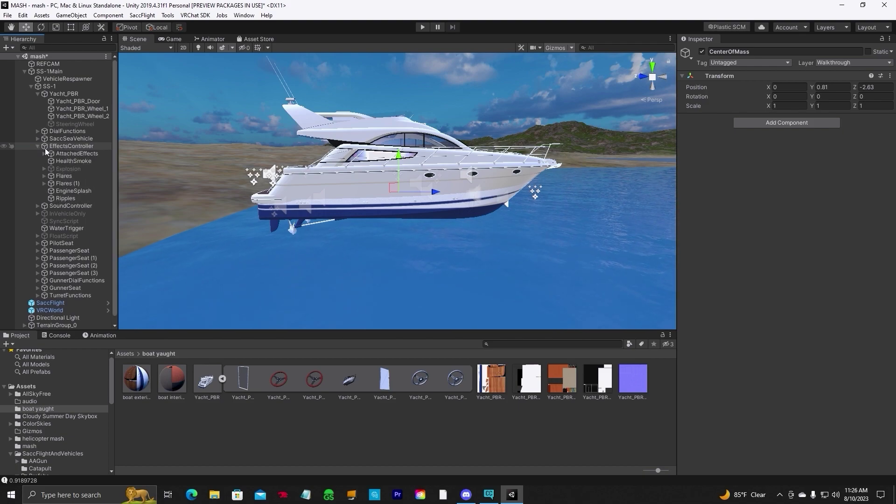
pyautogui.click(58, 153)
pyautogui.click(44, 154)
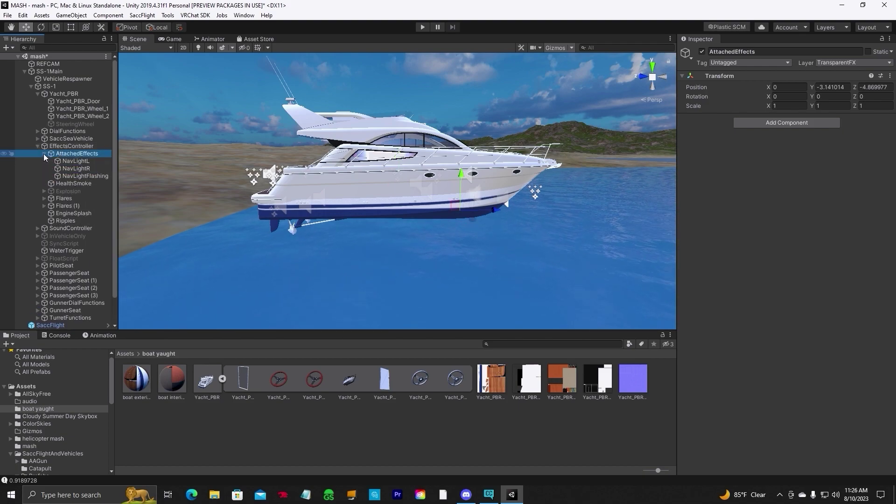
pyautogui.click(76, 160)
pyautogui.keyDown('alt'); pyautogui.moveTo(411, 201); pyautogui.dragTo(310, 197); pyautogui.keyUp('alt')
pyautogui.press('f')
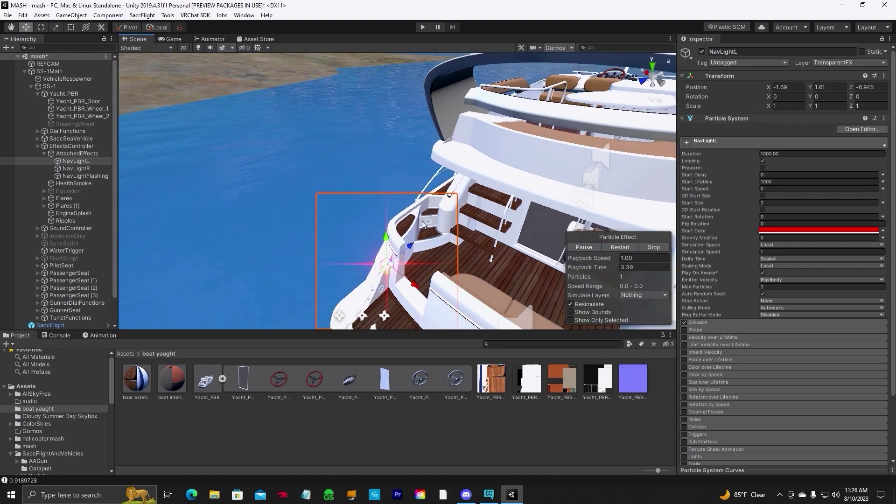
pyautogui.moveTo(369, 182); pyautogui.dragTo(306, 208)
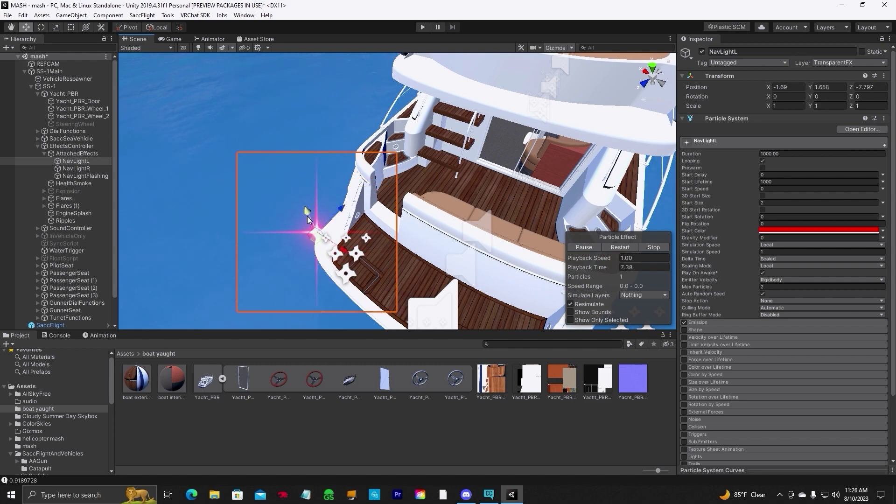
# Position NavLightR at the yacht's starboard stern corner, at about X 1.7, Y 0.86, Z -7.33.
pyautogui.keyDown('alt'); pyautogui.moveTo(248, 238); pyautogui.dragTo(312, 271); pyautogui.keyUp('alt')
pyautogui.scroll(-5, 312, 272)
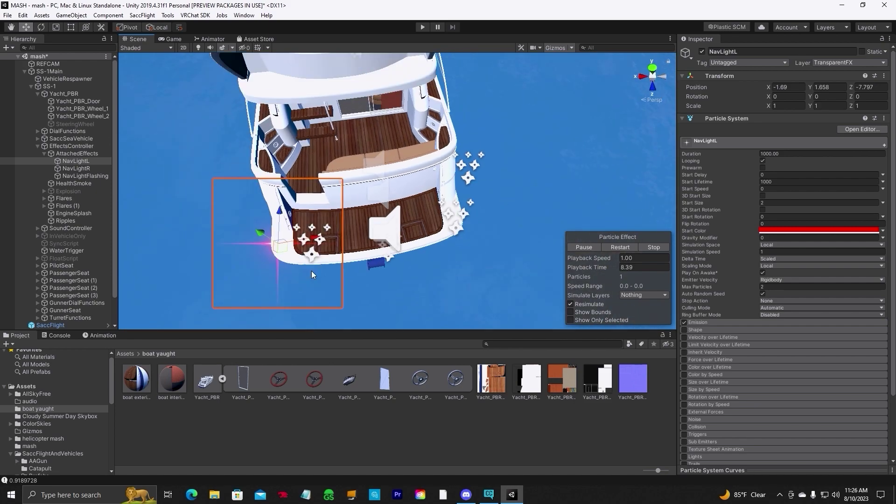
pyautogui.click(75, 168)
pyautogui.moveTo(468, 146); pyautogui.dragTo(456, 189)
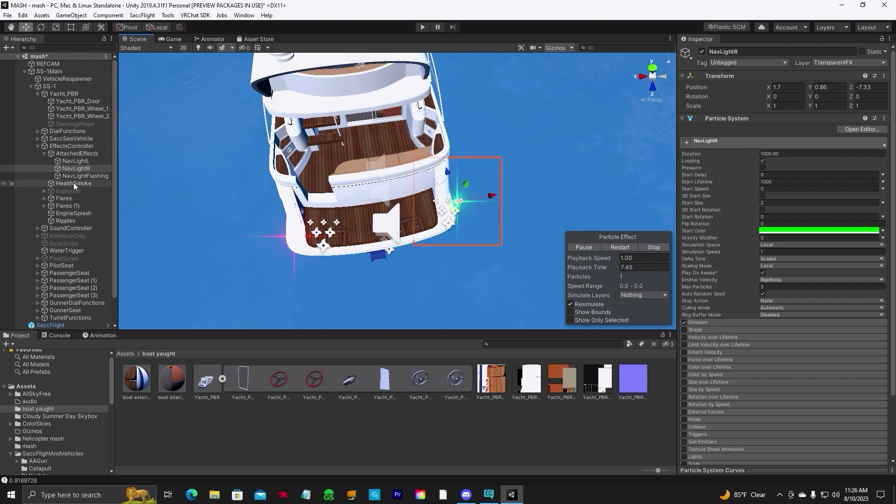
pyautogui.moveTo(358, 217); pyautogui.dragTo(452, 193, button='right')
pyautogui.scroll(-10, 455, 221)
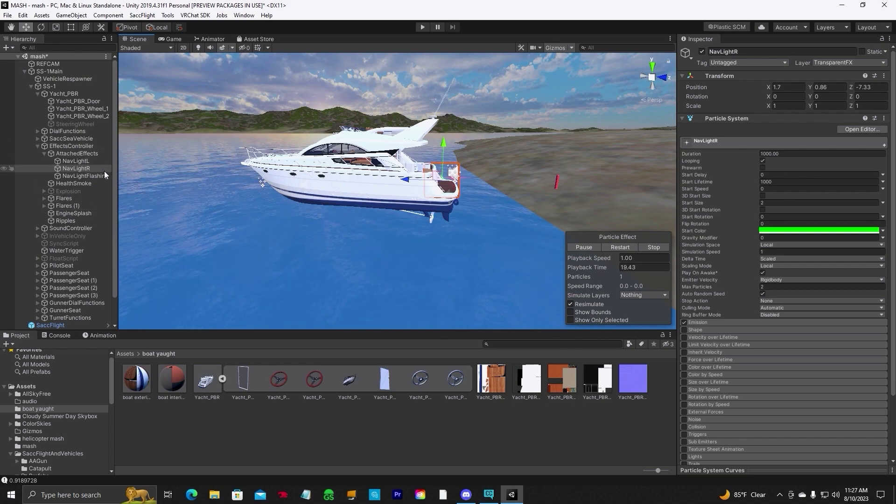
# Review the component settings of SoundController, FloatScript and PilotSeat under SS-1.
pyautogui.click(44, 153)
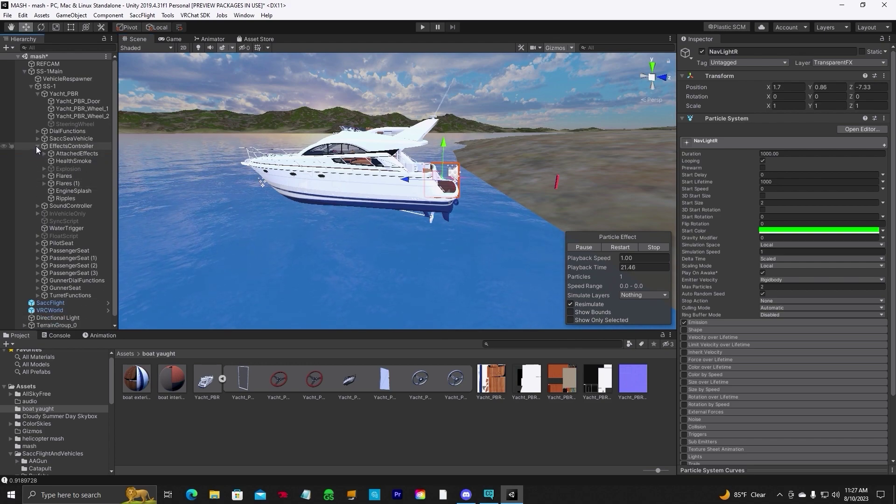
pyautogui.click(37, 146)
pyautogui.click(68, 153)
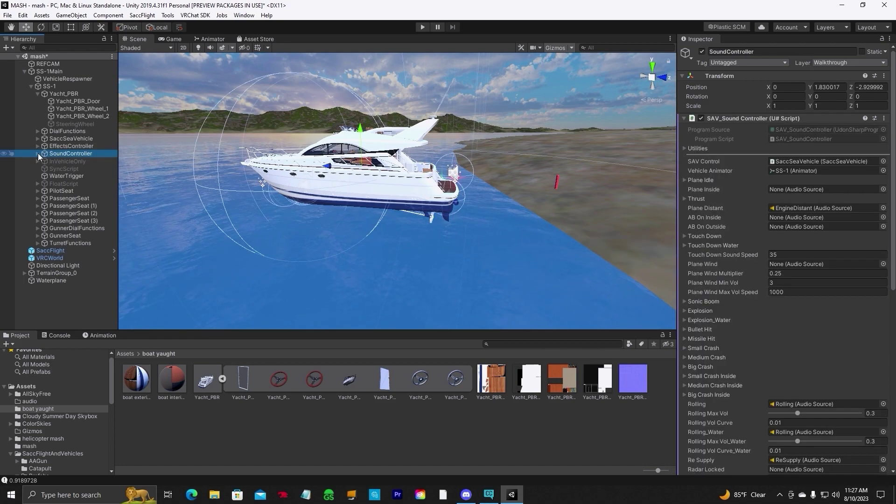
pyautogui.click(74, 184)
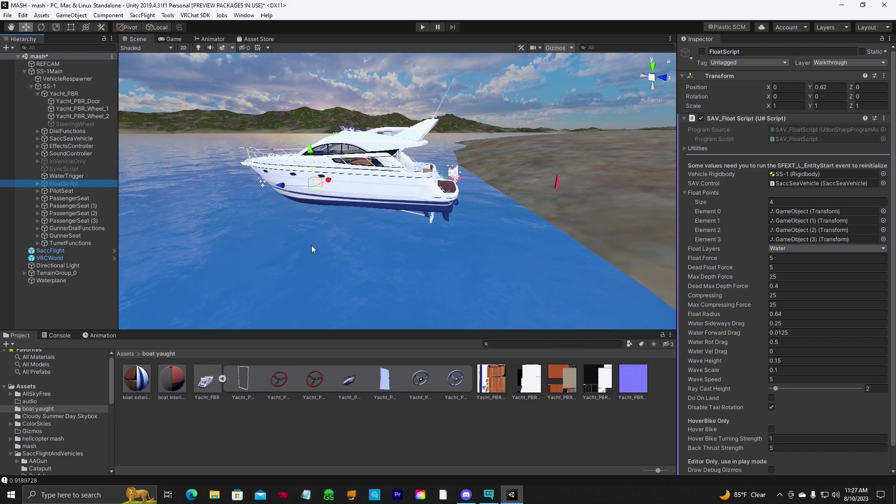
pyautogui.click(72, 192)
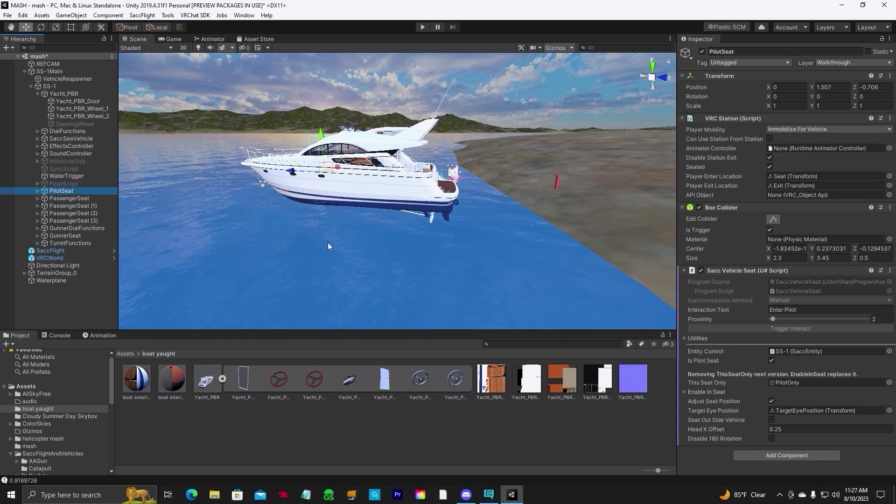
# Move PilotSeat backward along the yacht to line up with the flybridge helm seat, at about Z -3.11.
pyautogui.moveTo(481, 301); pyautogui.dragTo(420, 259, button='right')
pyautogui.scroll(12, 420, 260)
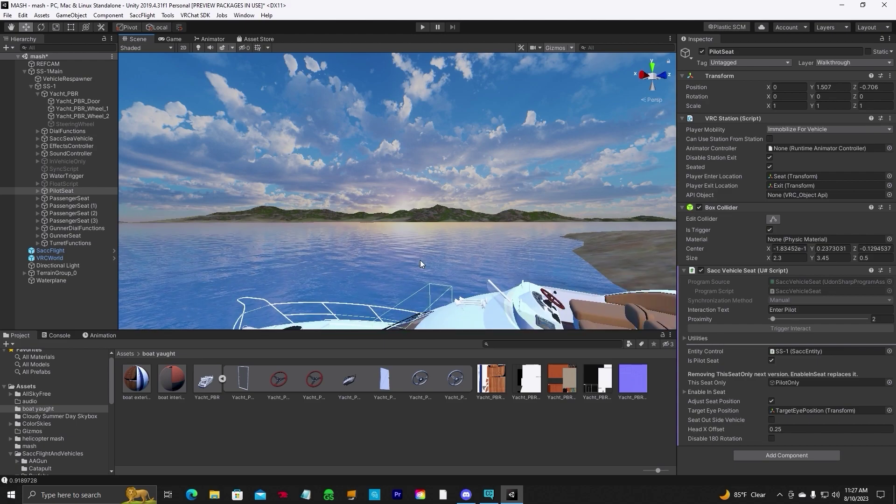
pyautogui.press('f')
pyautogui.keyDown('alt'); pyautogui.moveTo(438, 170); pyautogui.dragTo(450, 240); pyautogui.keyUp('alt')
pyautogui.scroll(-7, 450, 240)
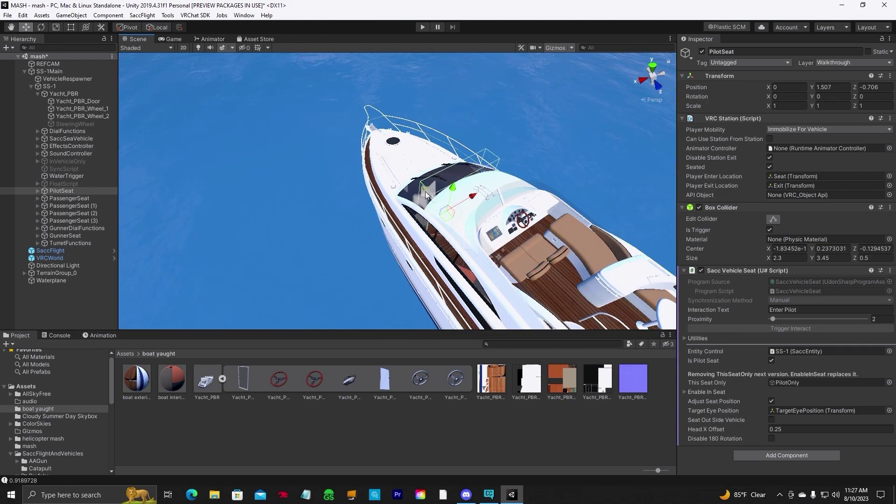
pyautogui.moveTo(426, 195); pyautogui.dragTo(476, 233)
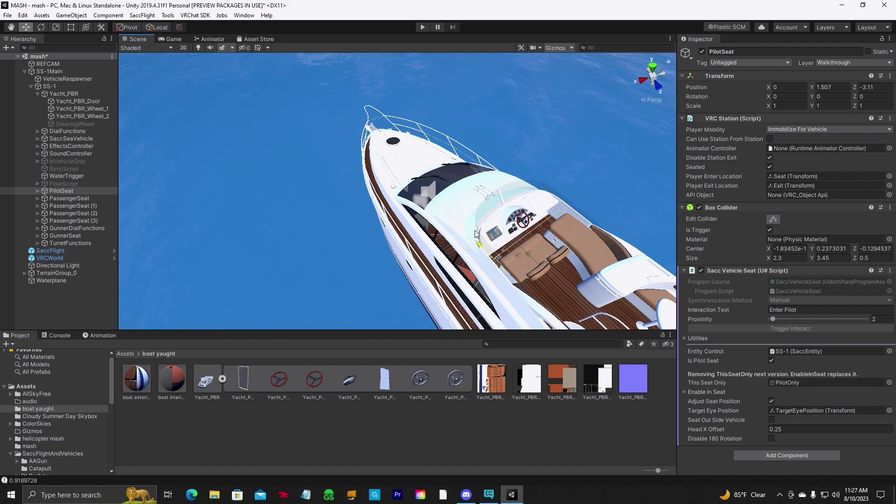
# Raise PilotSeat to the flybridge level, at about Y 4.22.
pyautogui.click(11, 27)
pyautogui.moveTo(648, 234); pyautogui.dragTo(422, 245, button='right')
pyautogui.moveTo(351, 257); pyautogui.dragTo(389, 226, button='right')
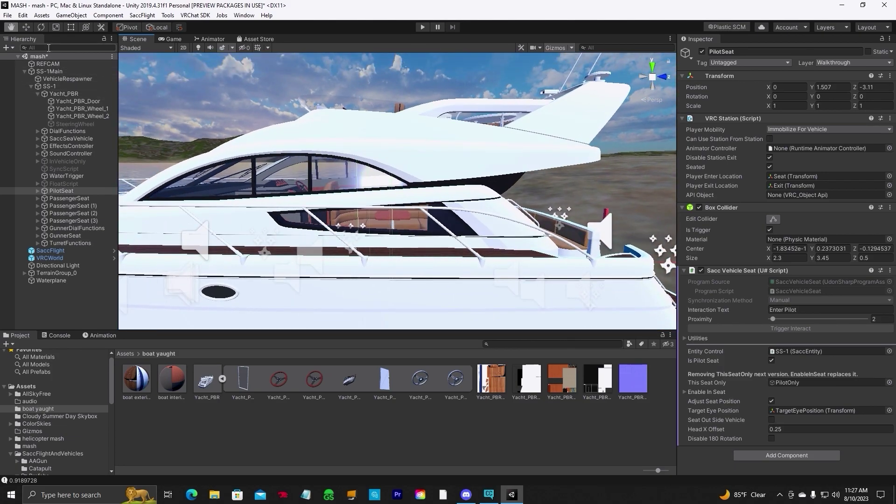
pyautogui.click(26, 27)
pyautogui.moveTo(368, 216); pyautogui.dragTo(390, 74)
pyautogui.keyDown('alt'); pyautogui.moveTo(406, 150); pyautogui.dragTo(416, 223); pyautogui.keyUp('alt')
pyautogui.scroll(-8, 416, 222)
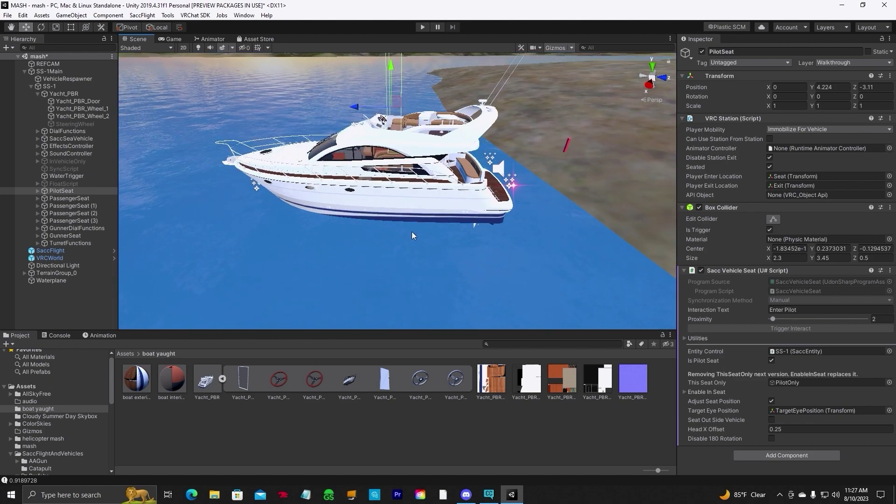
# Lower the top face of PilotSeat's box collider toward the flybridge seats, for a height of about 1.37.
pyautogui.moveTo(413, 231); pyautogui.dragTo(397, 187, button='right')
pyautogui.scroll(6, 394, 269)
pyautogui.moveTo(395, 269); pyautogui.dragTo(376, 290, button='right')
pyautogui.scroll(-3, 397, 310)
pyautogui.scroll(4, 413, 299)
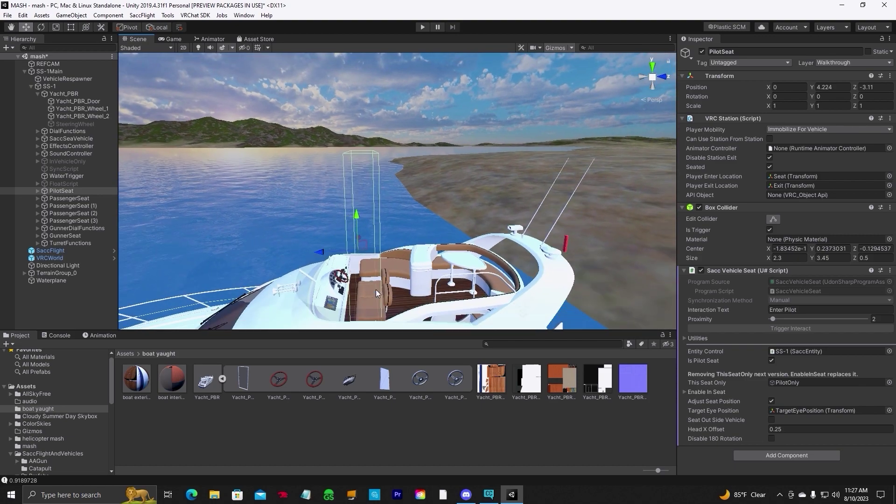
pyautogui.scroll(-3, 376, 290)
pyautogui.click(773, 219)
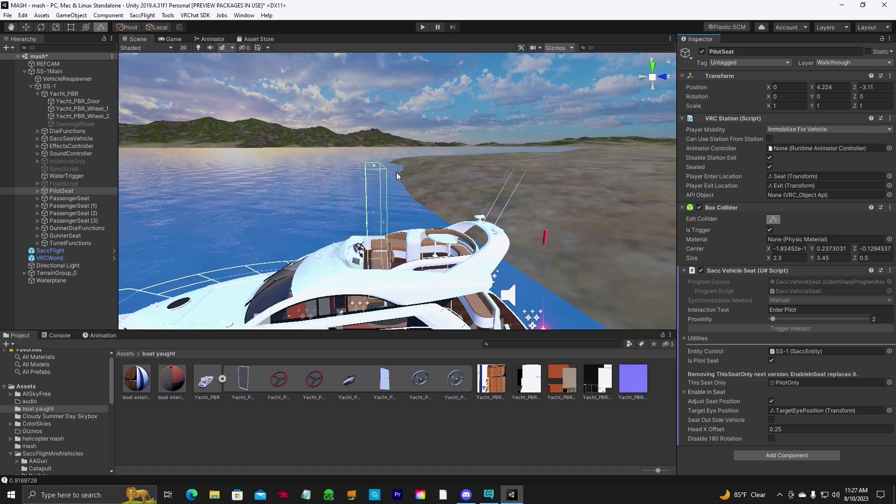
pyautogui.moveTo(373, 168); pyautogui.dragTo(375, 224)
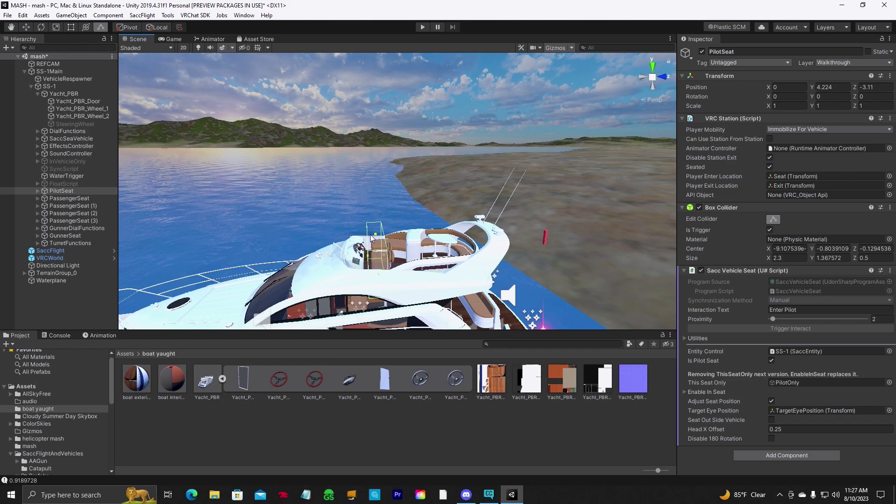
# Extend the top of PilotSeat's box collider above the helm seat, for a height of about 1.80.
pyautogui.press('s')
pyautogui.moveTo(453, 207); pyautogui.dragTo(419, 257, button='right')
pyautogui.press('w')
pyautogui.keyDown('alt'); pyautogui.moveTo(418, 258); pyautogui.dragTo(264, 256); pyautogui.keyUp('alt')
pyautogui.moveTo(264, 256); pyautogui.dragTo(440, 280, button='right')
pyautogui.press('s')
pyautogui.press('f')
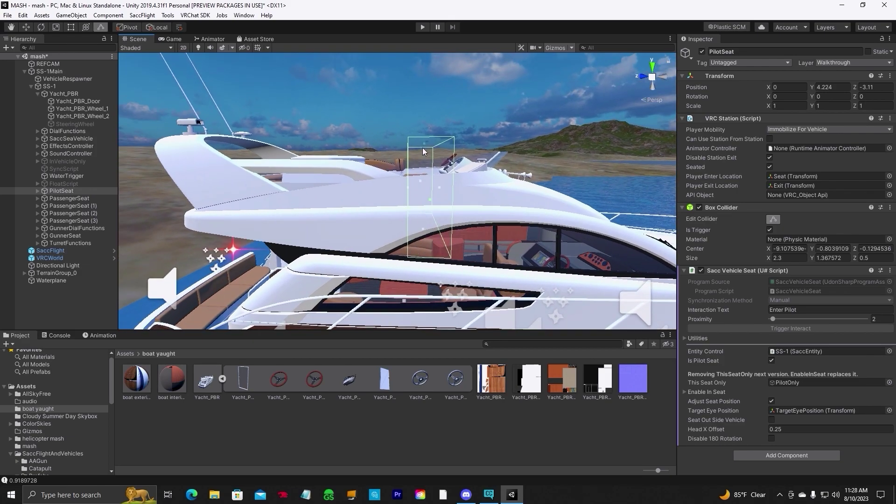
pyautogui.moveTo(425, 147); pyautogui.dragTo(429, 119)
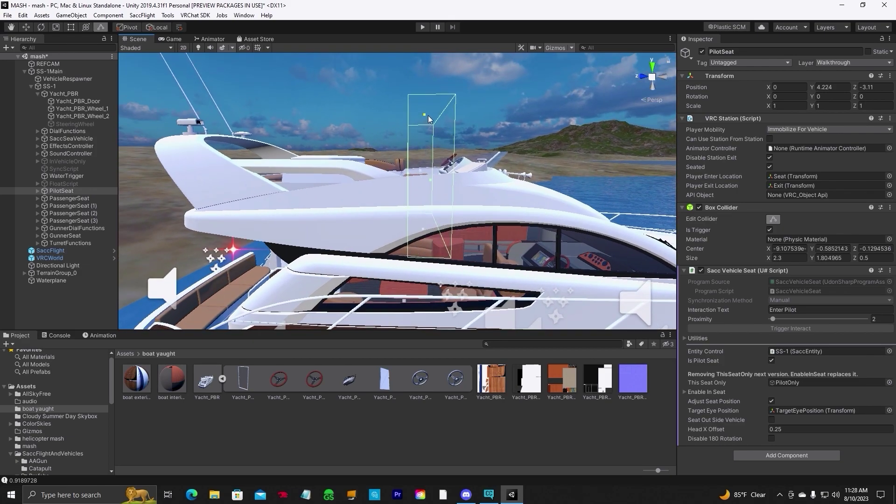
pyautogui.moveTo(456, 172); pyautogui.dragTo(422, 241, button='right')
pyautogui.scroll(-4, 460, 189)
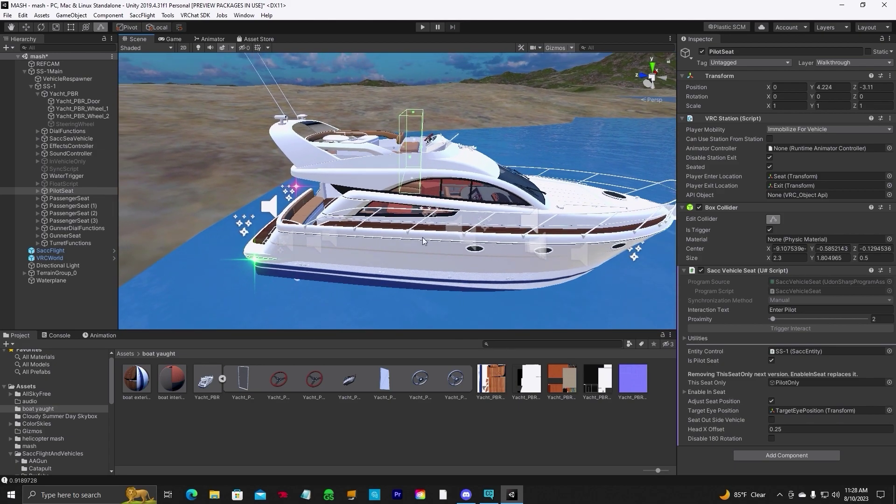
# Narrow PilotSeat's box collider from both sides to fit the helm seat behind the steering wheel, about 0.69 wide.
pyautogui.click(13, 28)
pyautogui.moveTo(346, 208); pyautogui.dragTo(490, 258, button='right')
pyautogui.moveTo(264, 192); pyautogui.dragTo(413, 301)
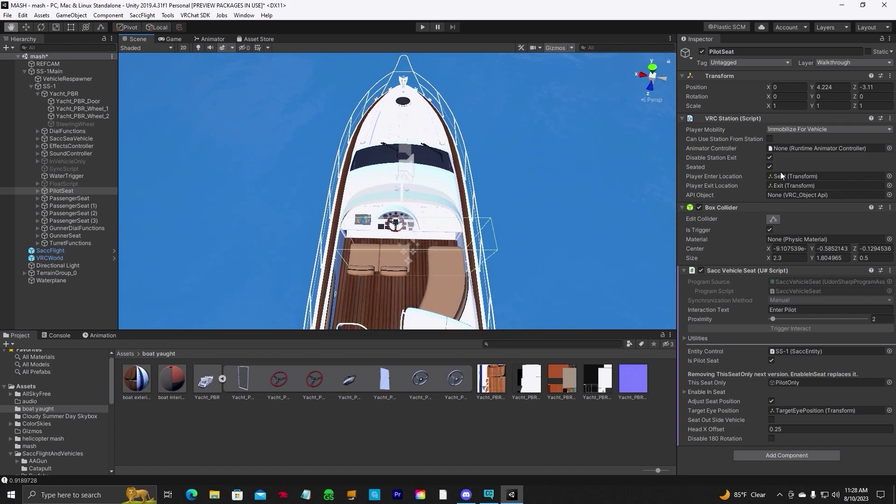
pyautogui.click(775, 219)
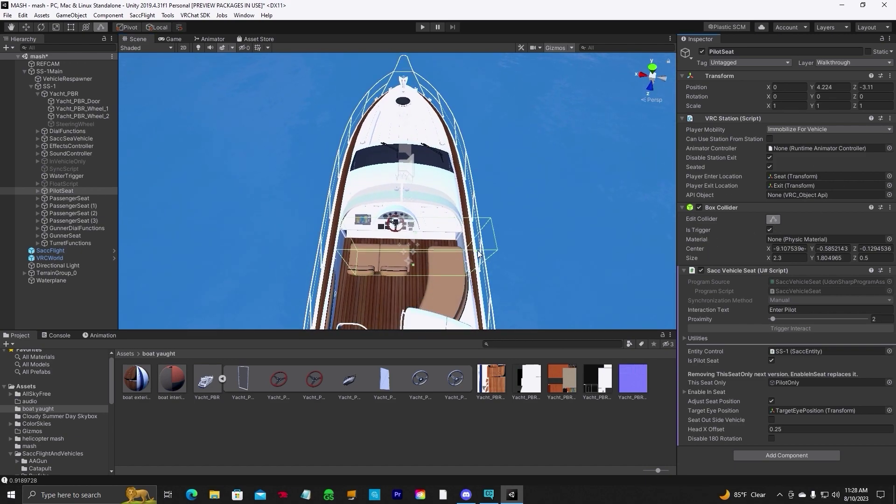
pyautogui.moveTo(479, 253); pyautogui.dragTo(414, 256)
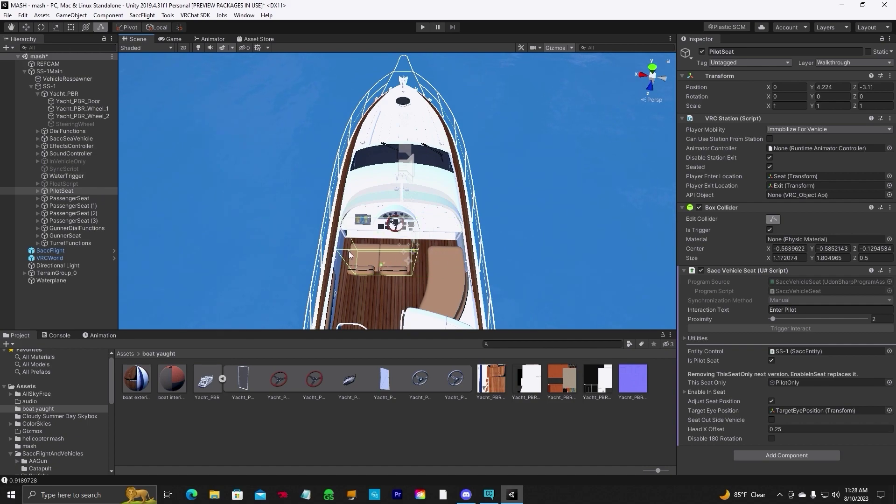
pyautogui.moveTo(350, 255); pyautogui.dragTo(375, 248)
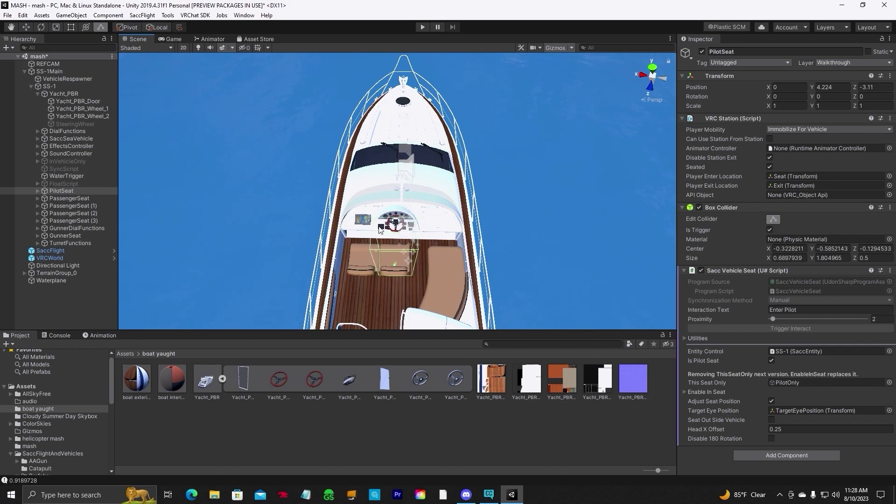
pyautogui.moveTo(379, 228); pyautogui.dragTo(92, 144, button='right')
pyautogui.press('s')
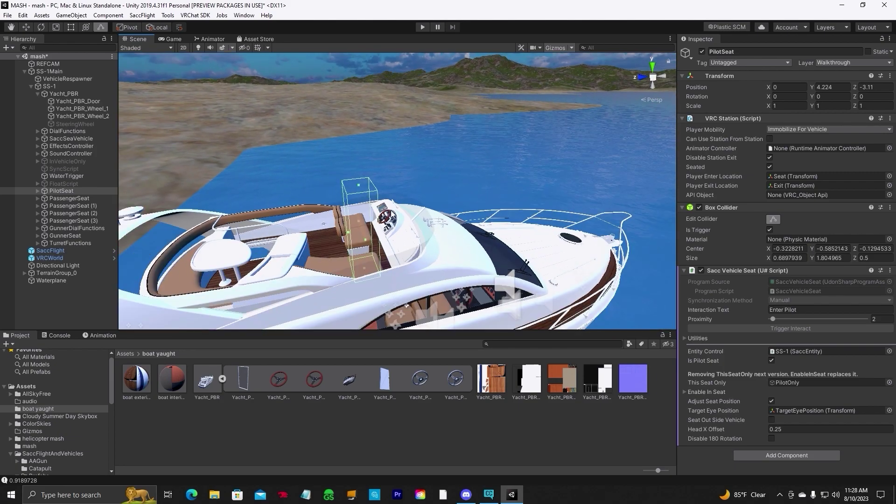
# Deactivate PassengerSeat (1), PassengerSeat (2) and PassengerSeat (3), keeping only the first PassengerSeat active.
pyautogui.click(70, 199)
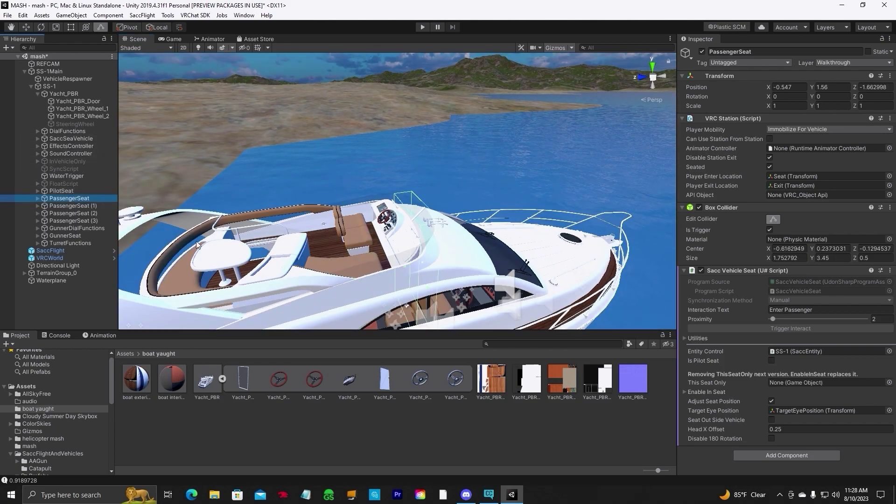
pyautogui.click(82, 205)
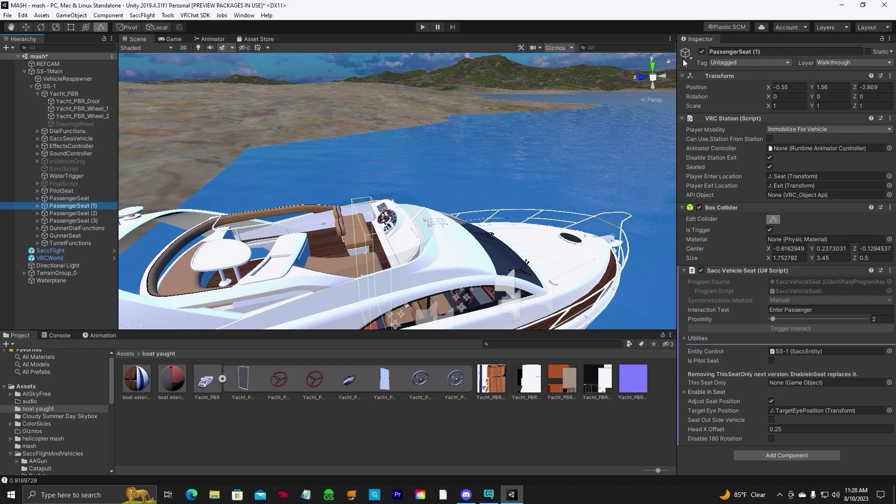
pyautogui.click(702, 52)
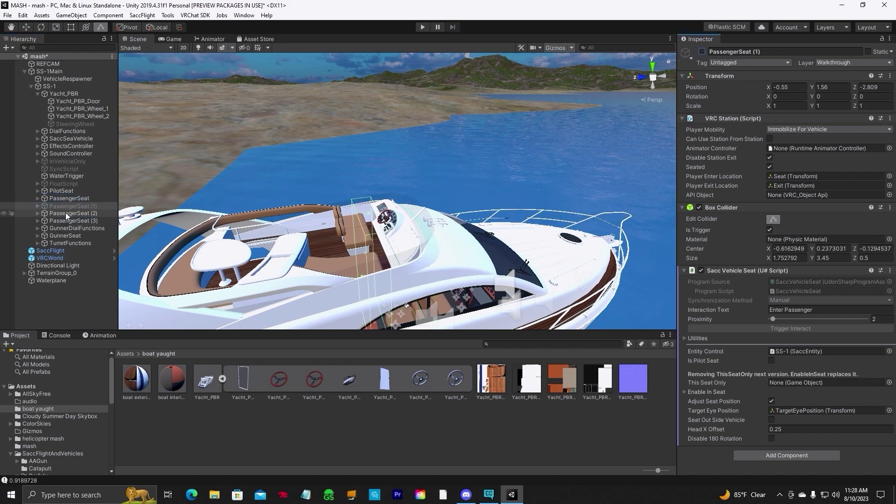
pyautogui.click(74, 213)
pyautogui.click(702, 52)
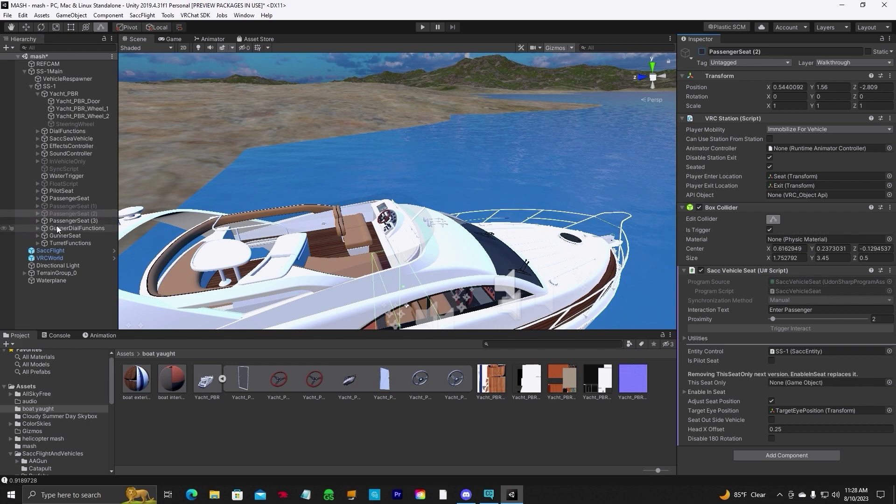
pyautogui.click(73, 221)
pyautogui.click(702, 51)
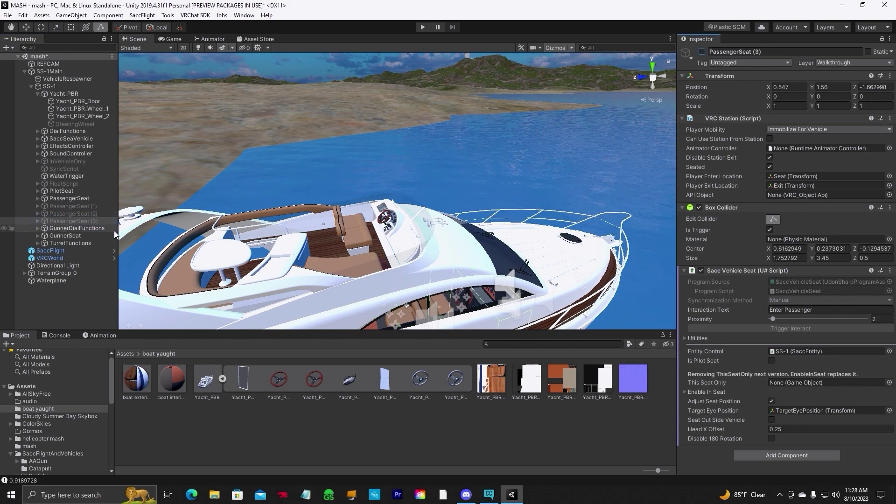
# Expand GunnerDialFunctions under SS-1 and deactivate it.
pyautogui.click(74, 227)
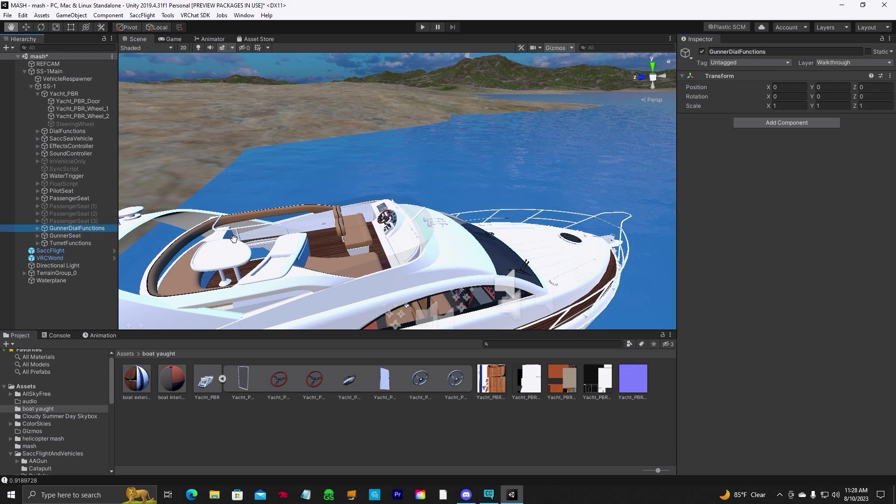
pyautogui.press('q')
pyautogui.moveTo(480, 276); pyautogui.dragTo(361, 266, button='right')
pyautogui.scroll(6, 361, 266)
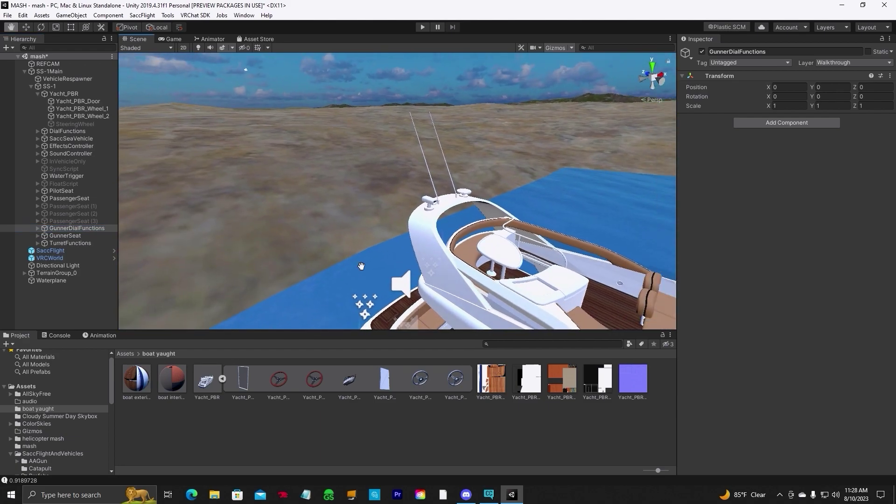
pyautogui.moveTo(191, 235); pyautogui.dragTo(440, 257, button='right')
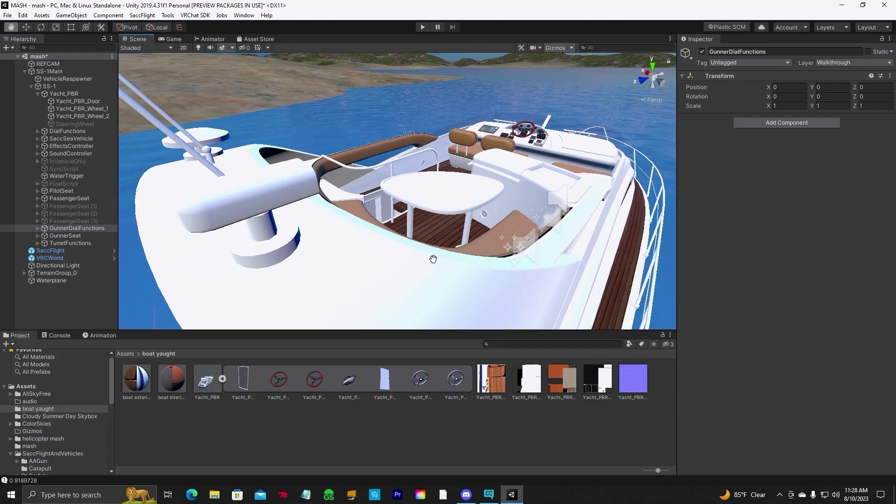
pyautogui.scroll(-10, 341, 271)
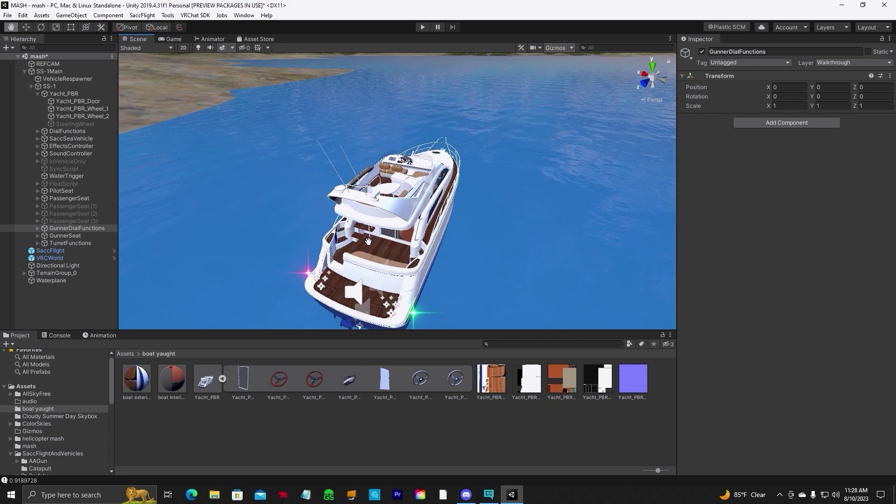
pyautogui.click(36, 228)
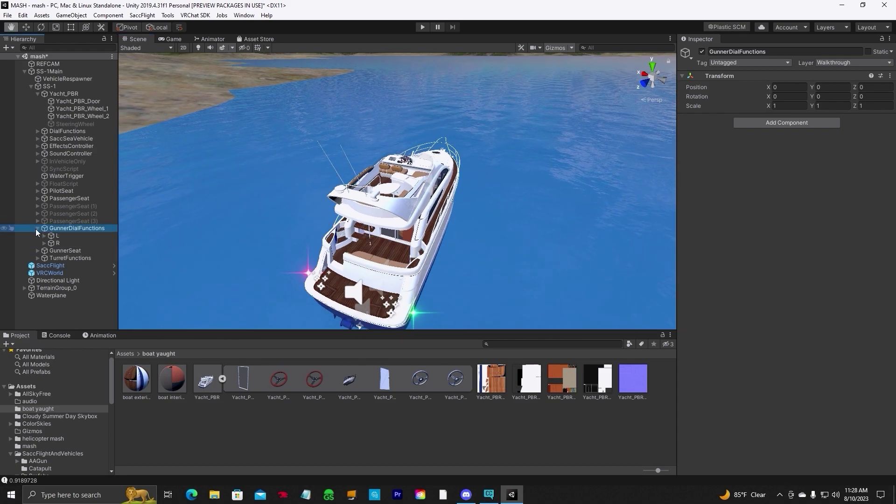
pyautogui.click(702, 52)
# Deactivate the GunnerSeat and TurretFunctions objects under SS-1.
pyautogui.click(62, 252)
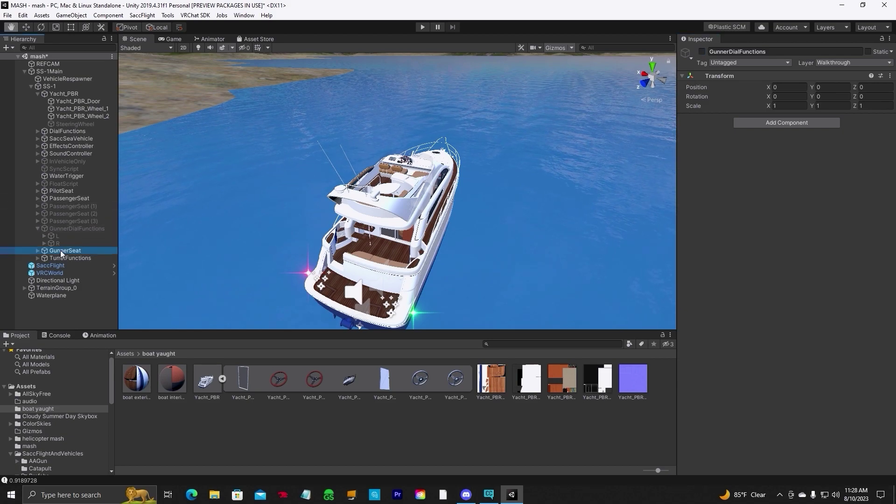
pyautogui.click(702, 52)
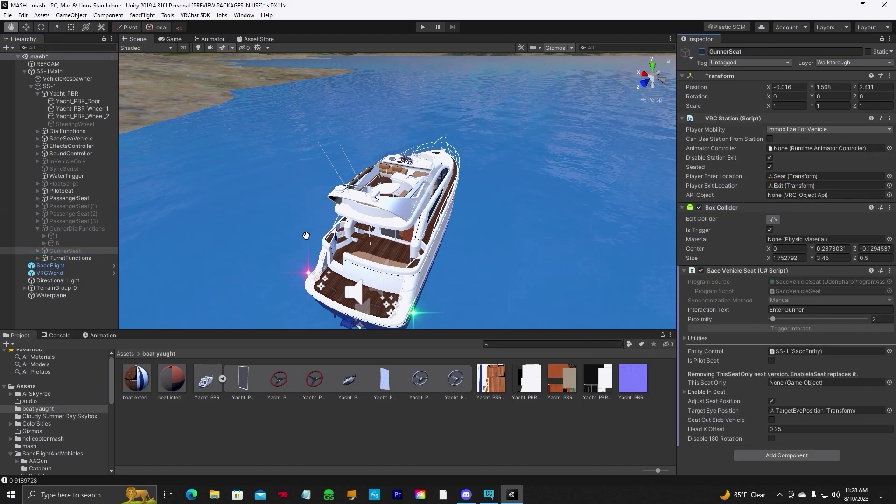
pyautogui.click(702, 52)
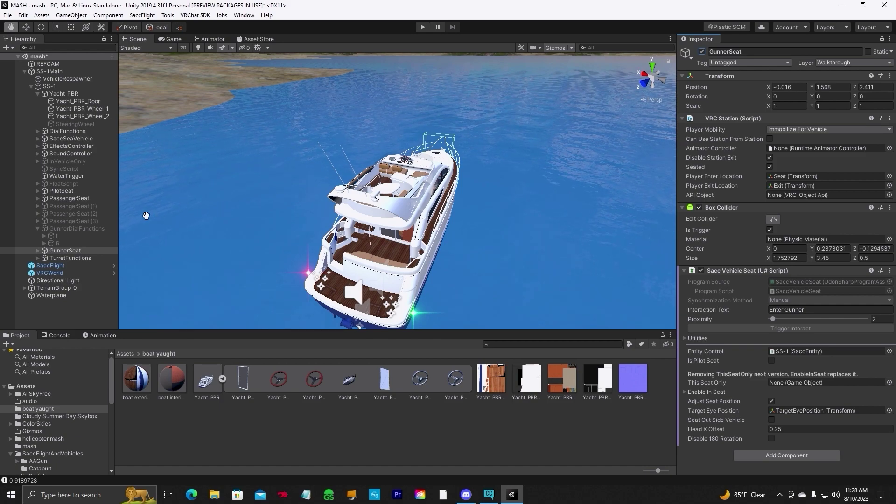
pyautogui.click(702, 52)
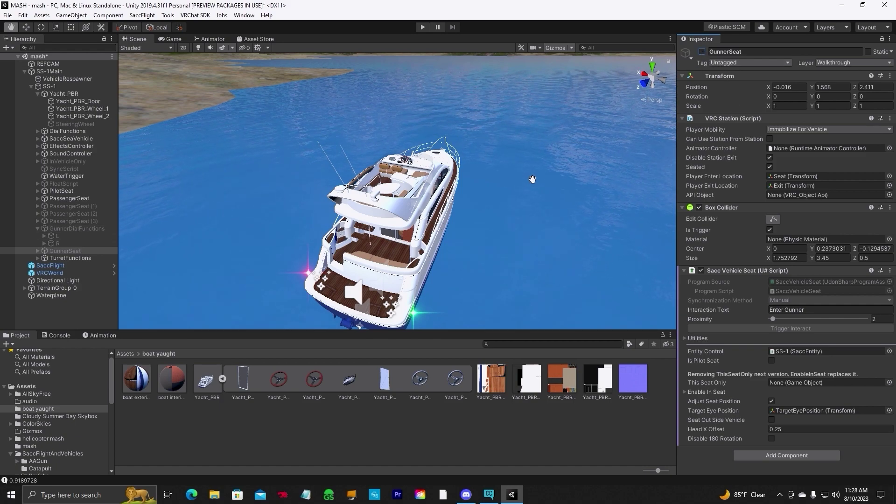
pyautogui.click(77, 257)
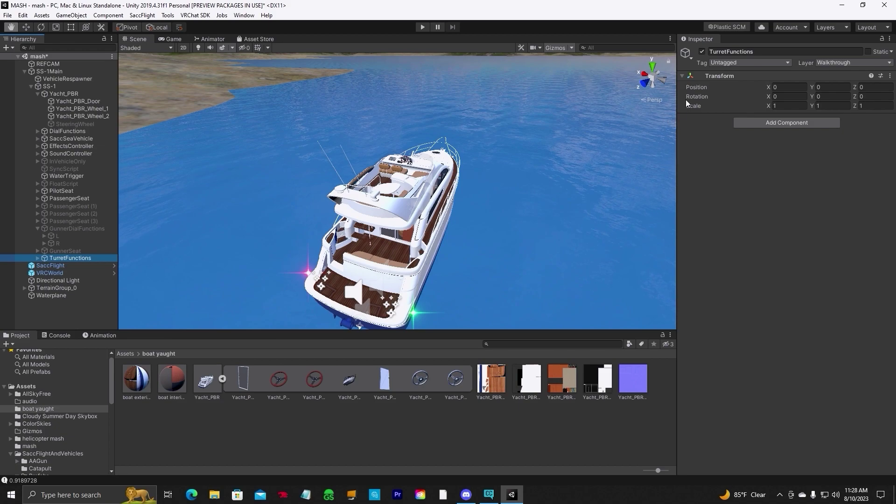
pyautogui.click(702, 52)
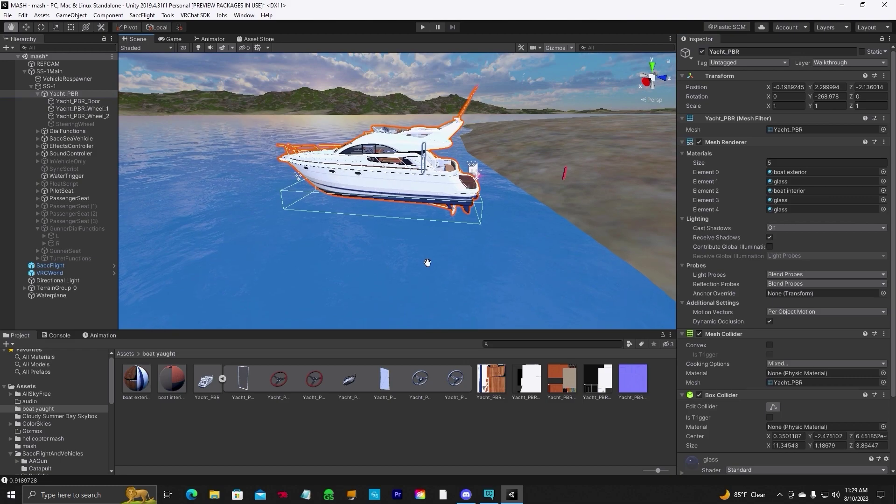
# Inspect the Yacht_PBR mesh and the box collider beneath its hull from the side and stern.
pyautogui.moveTo(426, 260)
pyautogui.mouseDown()
pyautogui.moveTo(463, 200)
pyautogui.moveTo(424, 254)
pyautogui.moveTo(408, 259)
pyautogui.moveTo(418, 273)
pyautogui.mouseUp()
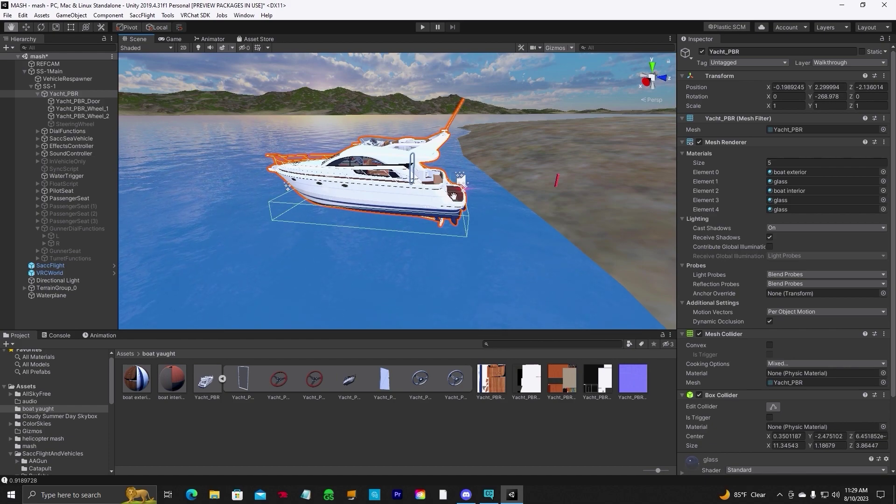
pyautogui.keyDown('alt'); pyautogui.moveTo(405, 212); pyautogui.dragTo(395, 242); pyautogui.keyUp('alt')
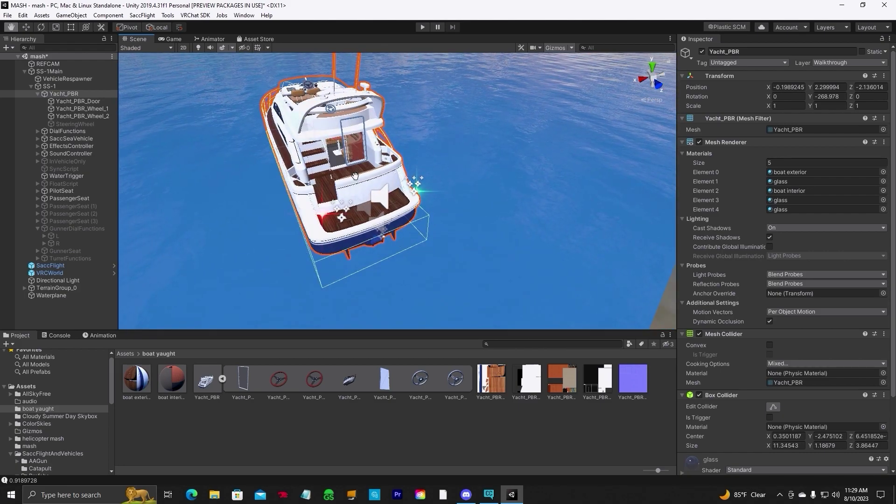
pyautogui.moveTo(266, 217); pyautogui.dragTo(400, 210, button='right')
pyautogui.moveTo(308, 269); pyautogui.dragTo(419, 239, button='right')
pyautogui.scroll(-8, 416, 252)
pyautogui.moveTo(414, 270); pyautogui.dragTo(419, 230, button='right')
pyautogui.keyDown('alt'); pyautogui.moveTo(418, 230); pyautogui.dragTo(410, 264); pyautogui.keyUp('alt')
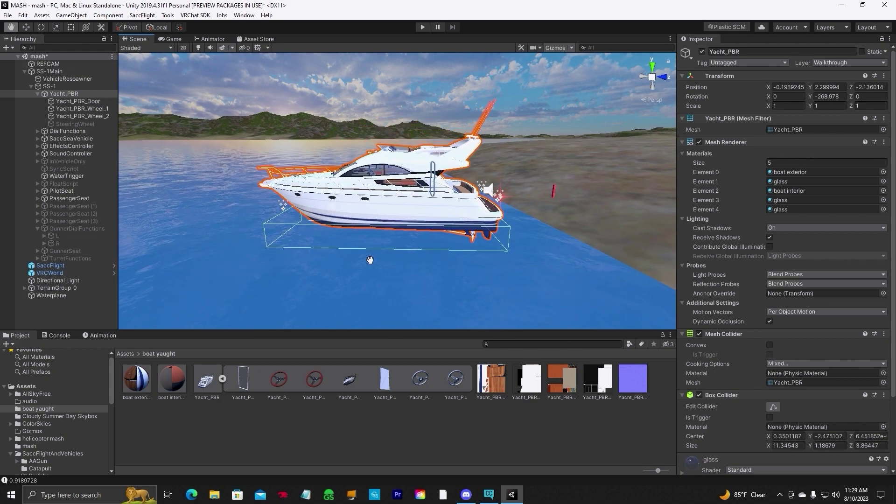
pyautogui.click(64, 131)
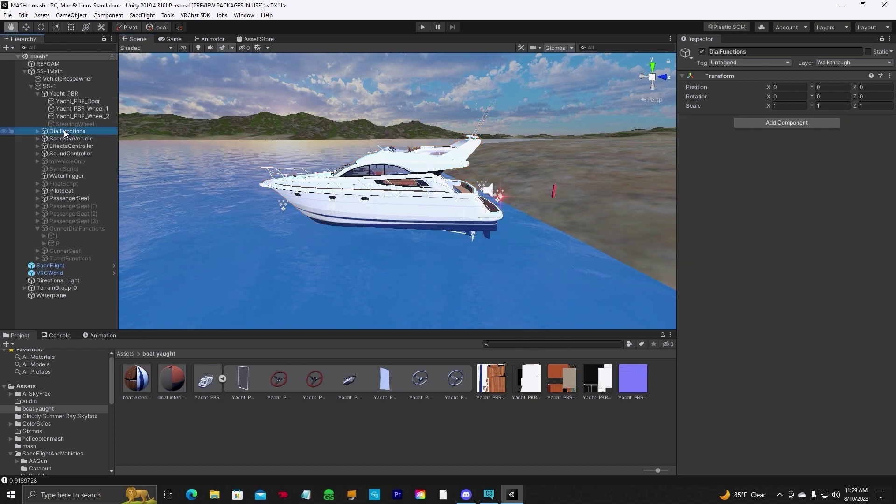
pyautogui.click(38, 130)
pyautogui.click(38, 131)
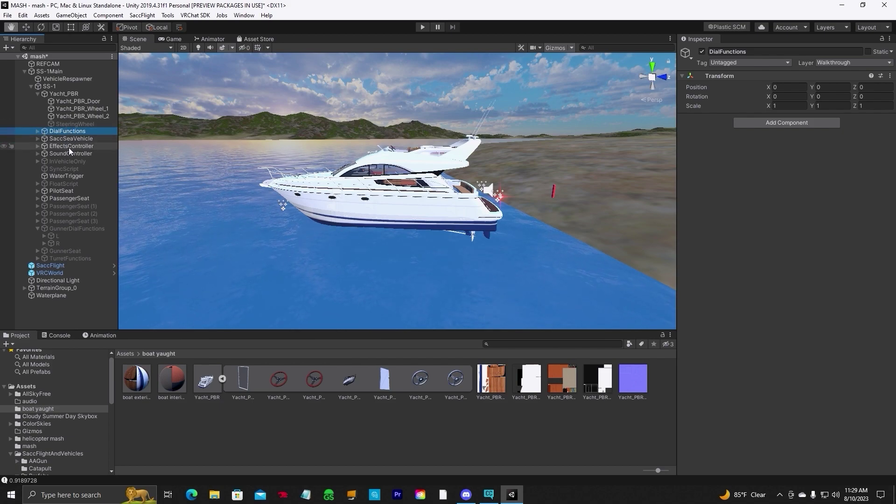
# Activate the InVehicleOnly object under SS-1 and expand its children.
pyautogui.click(69, 161)
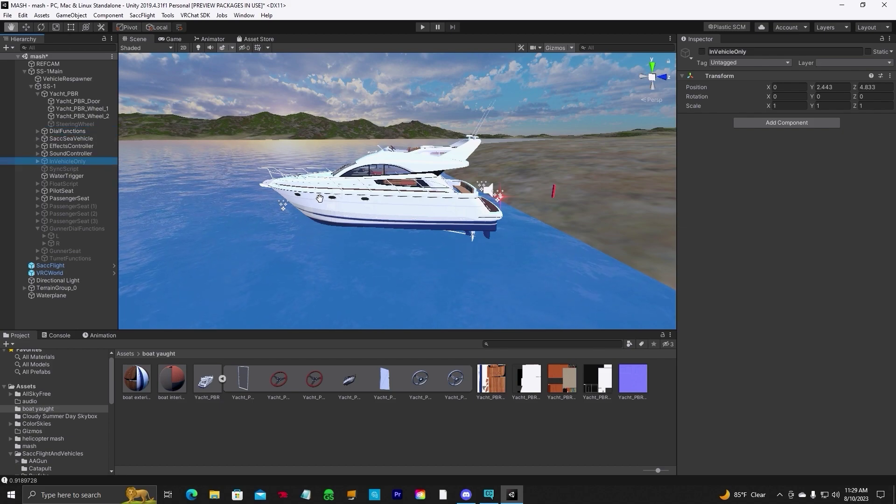
pyautogui.moveTo(451, 220); pyautogui.dragTo(421, 223, button='right')
pyautogui.scroll(5, 445, 204)
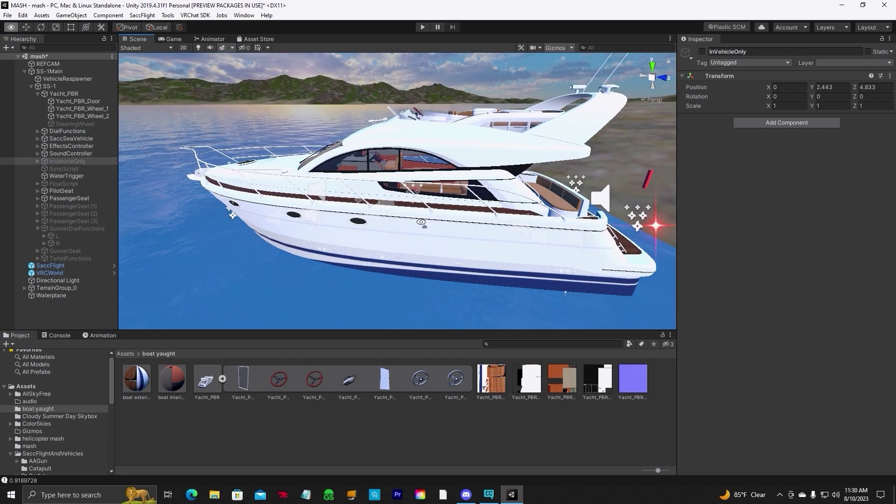
pyautogui.scroll(-5, 422, 223)
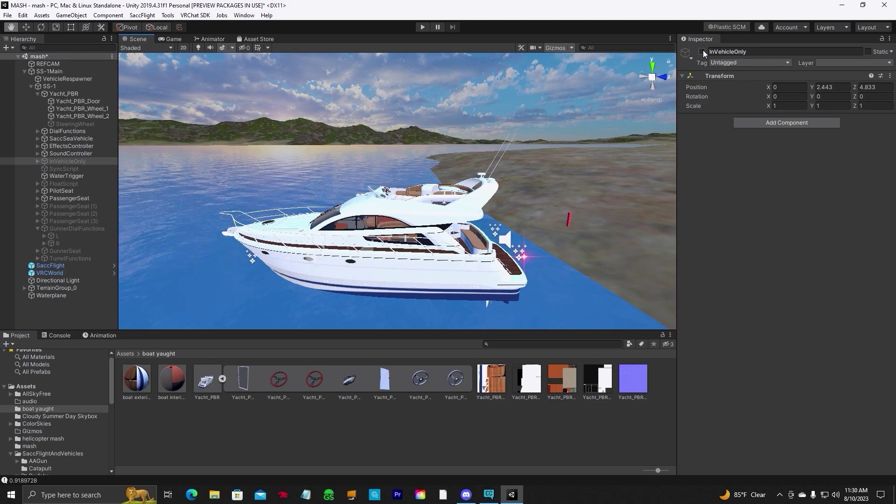
pyautogui.scroll(8, 466, 215)
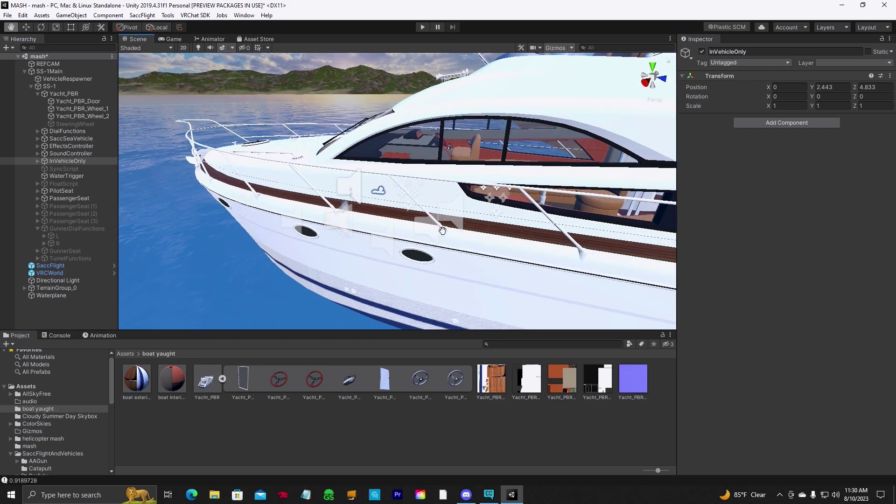
pyautogui.moveTo(441, 232); pyautogui.dragTo(452, 199, button='right')
pyautogui.scroll(-6, 388, 227)
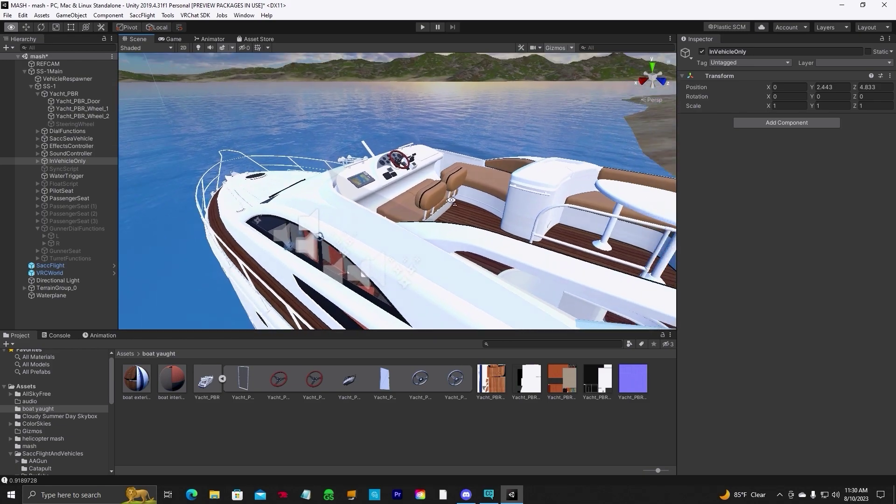
pyautogui.click(37, 161)
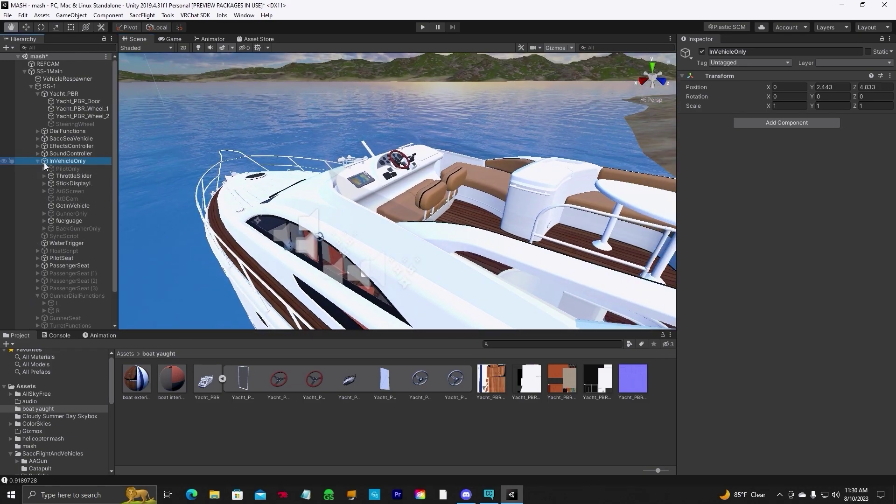
# Move ThrottleSlider beside the flybridge helm seat, to about X -0.873, Y 1.138, Z -7.928.
pyautogui.click(66, 177)
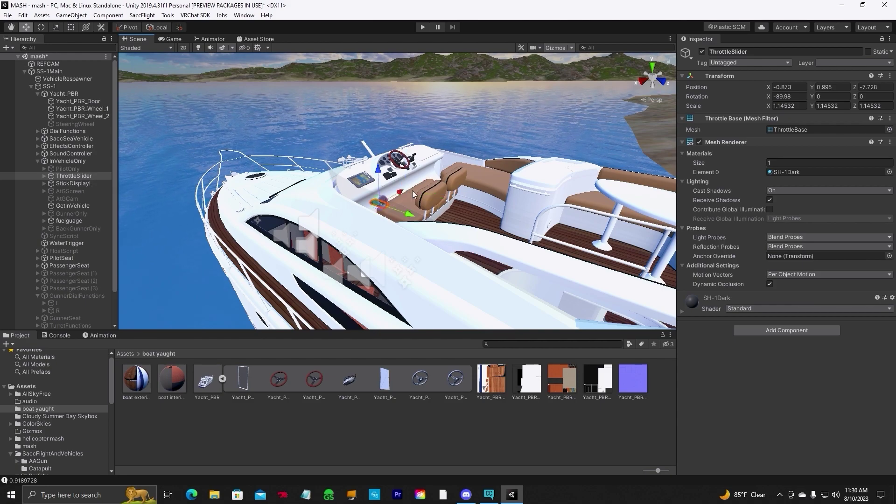
pyautogui.scroll(4, 447, 210)
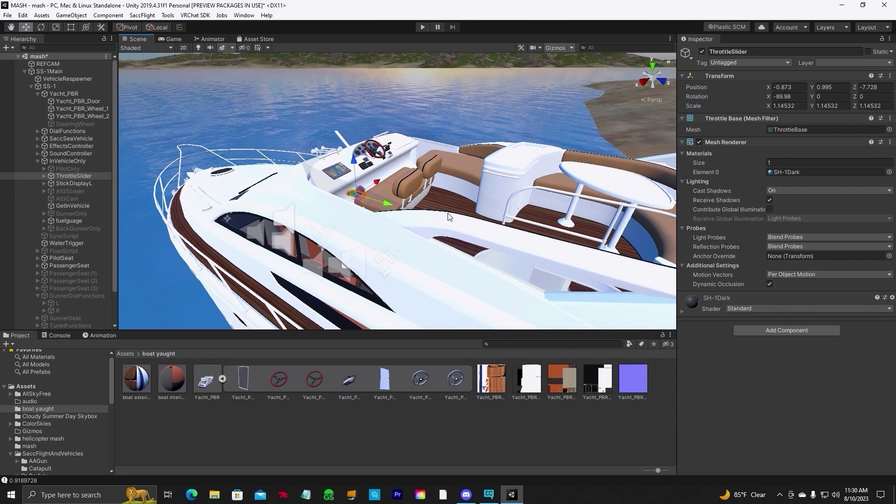
pyautogui.scroll(-3, 447, 217)
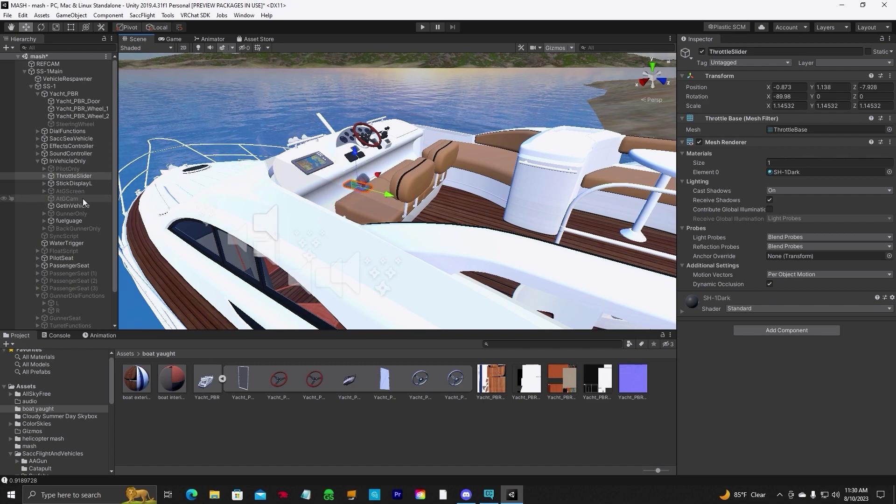
# Move StickDisplayL onto the chart screen of the flybridge dashboard, at about X -0.873, Y 1.378, Z -7.531.
pyautogui.click(74, 184)
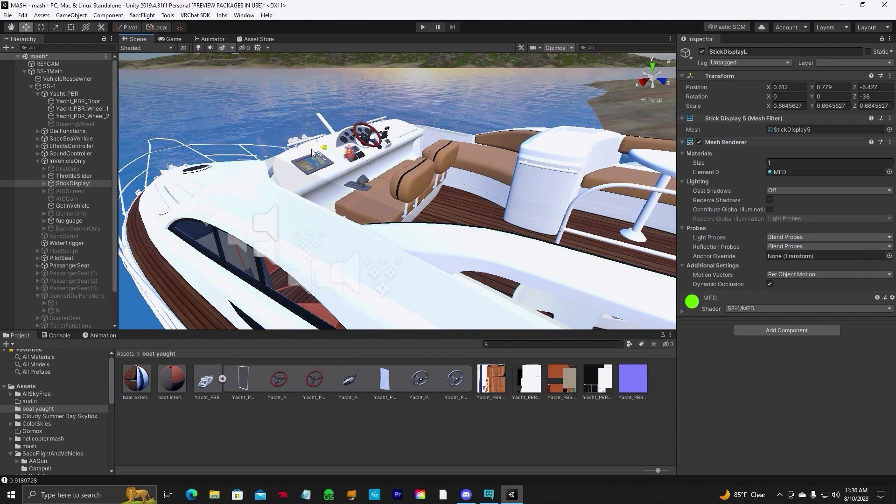
pyautogui.scroll(6, 396, 208)
pyautogui.keyDown('alt'); pyautogui.moveTo(578, 126); pyautogui.dragTo(389, 107); pyautogui.keyUp('alt')
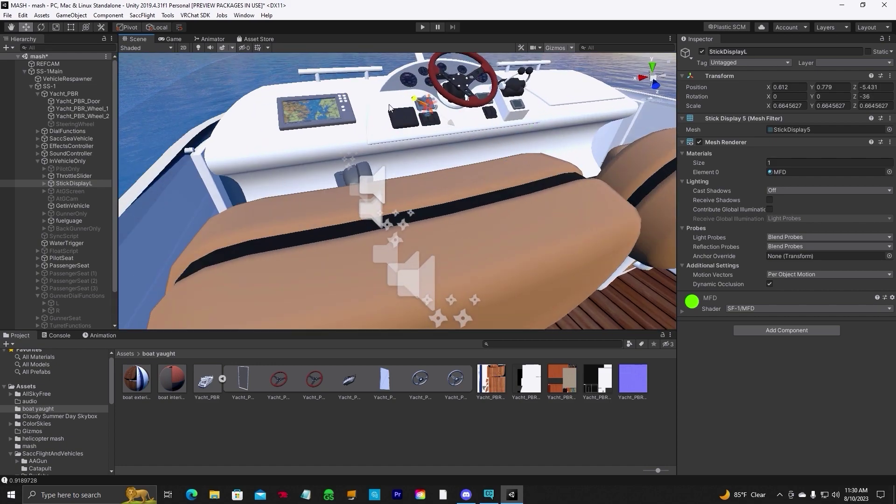
pyautogui.moveTo(569, 180); pyautogui.dragTo(469, 118)
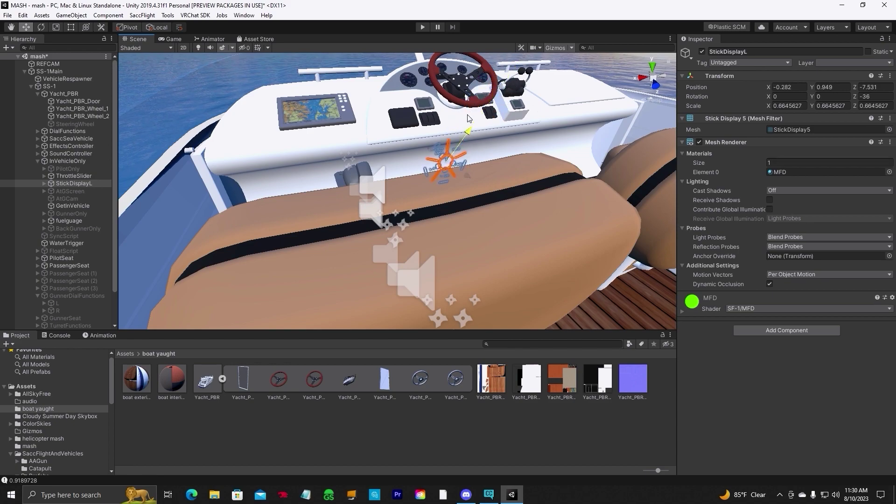
pyautogui.moveTo(465, 177); pyautogui.dragTo(400, 157)
pyautogui.moveTo(400, 157); pyautogui.dragTo(347, 109, button='right')
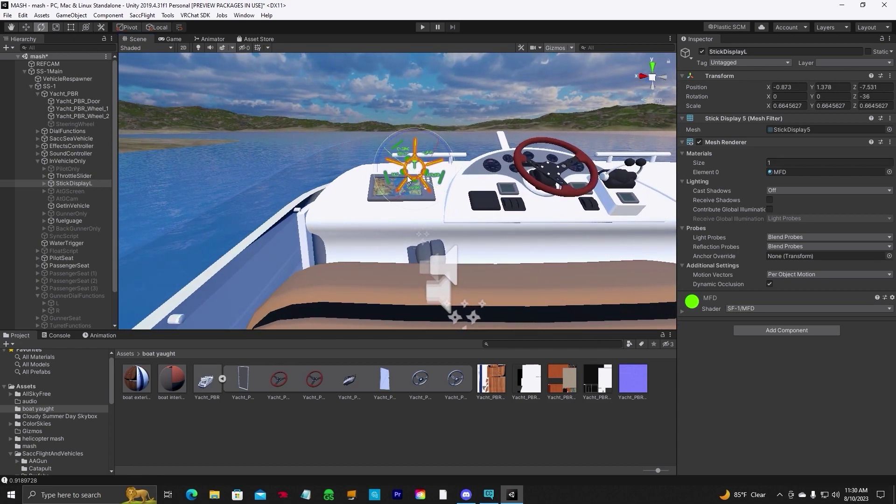
# Rotate StickDisplayL to lie along the chart screen, at about X 71.468, Y -12.528, Z -24.096.
pyautogui.moveTo(425, 174); pyautogui.dragTo(458, 122)
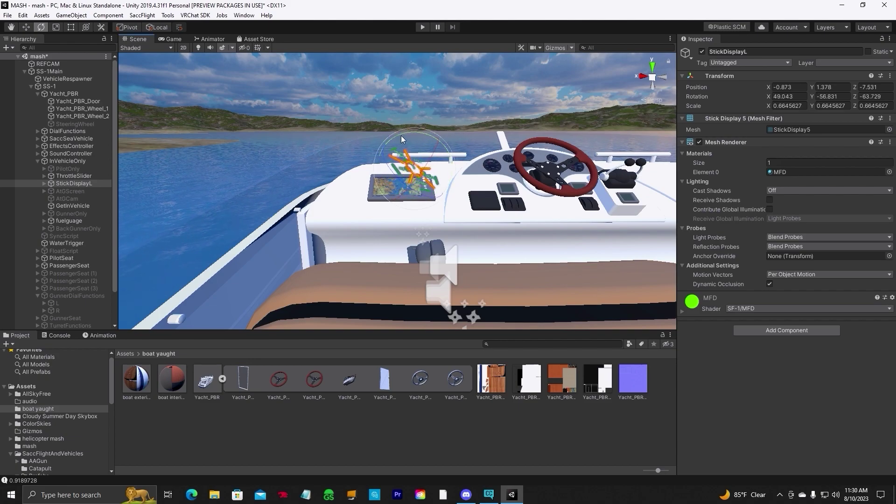
pyautogui.moveTo(402, 136); pyautogui.dragTo(373, 140)
pyautogui.moveTo(305, 201); pyautogui.dragTo(415, 239, button='right')
pyautogui.scroll(-8, 416, 240)
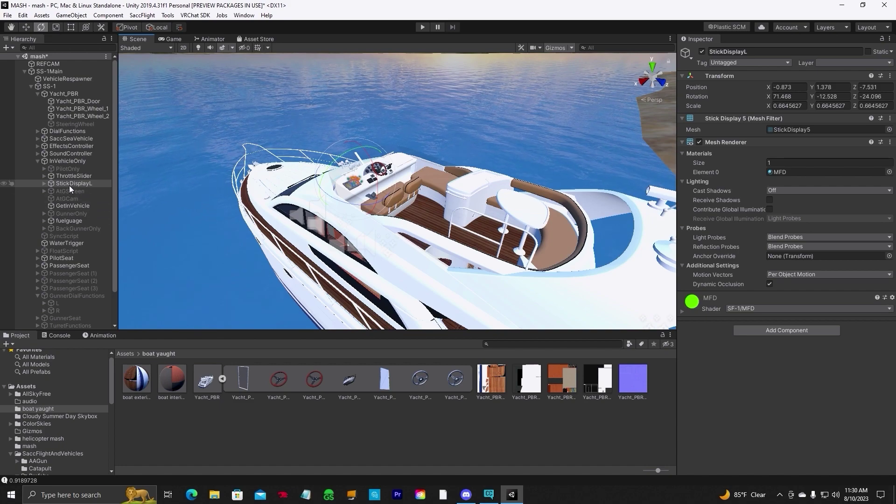
# Inspect the MFD_FLARE label and the other children of StickDisplayL at the flybridge dashboard.
pyautogui.click(44, 183)
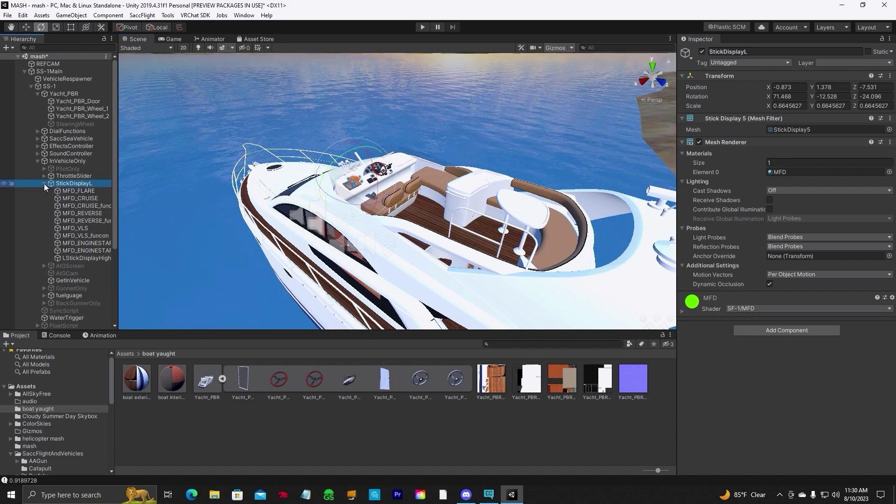
pyautogui.click(74, 190)
pyautogui.keyDown('alt'); pyautogui.moveTo(388, 196); pyautogui.dragTo(395, 219); pyautogui.keyUp('alt')
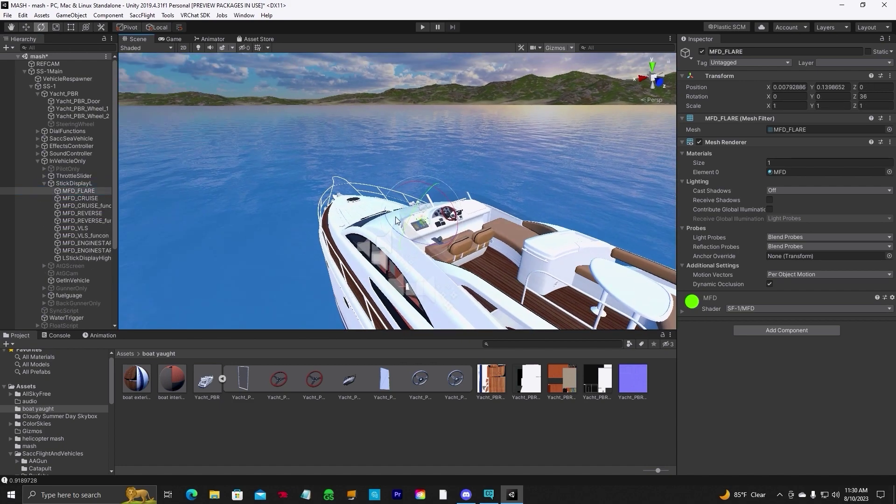
pyautogui.scroll(10, 326, 219)
pyautogui.moveTo(326, 219); pyautogui.dragTo(420, 225, button='right')
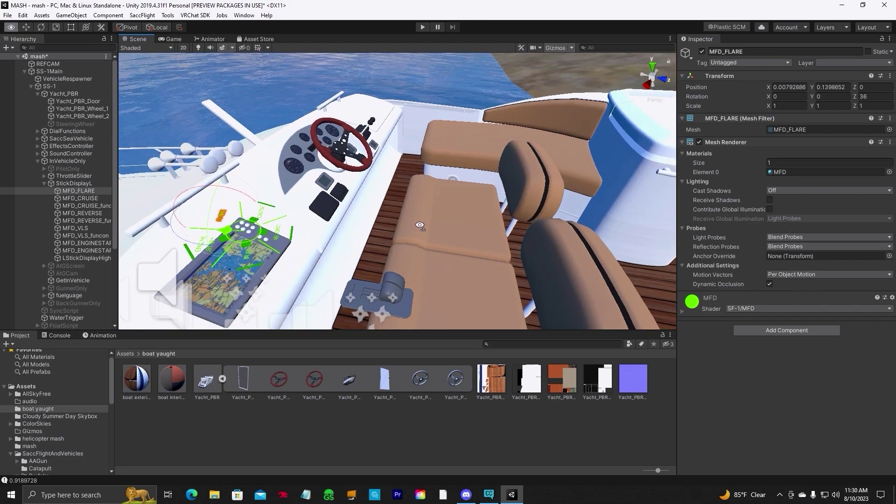
pyautogui.keyDown('alt'); pyautogui.moveTo(420, 226); pyautogui.dragTo(319, 208); pyautogui.keyUp('alt')
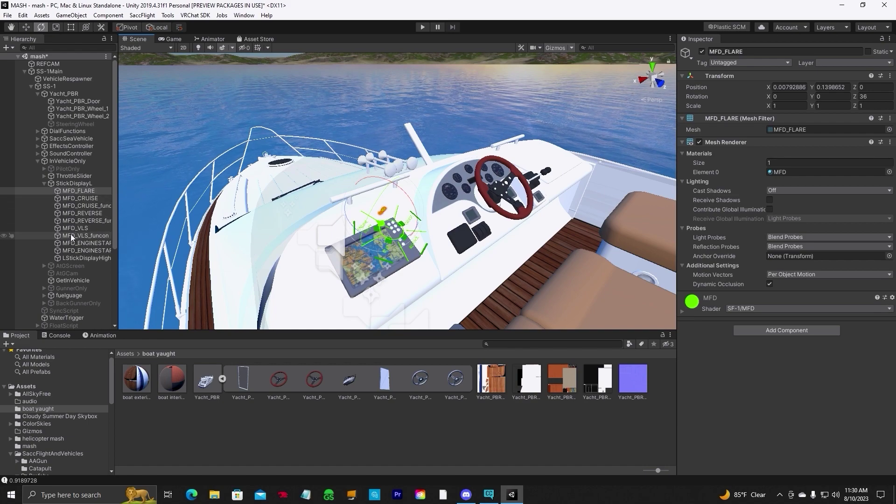
pyautogui.click(45, 184)
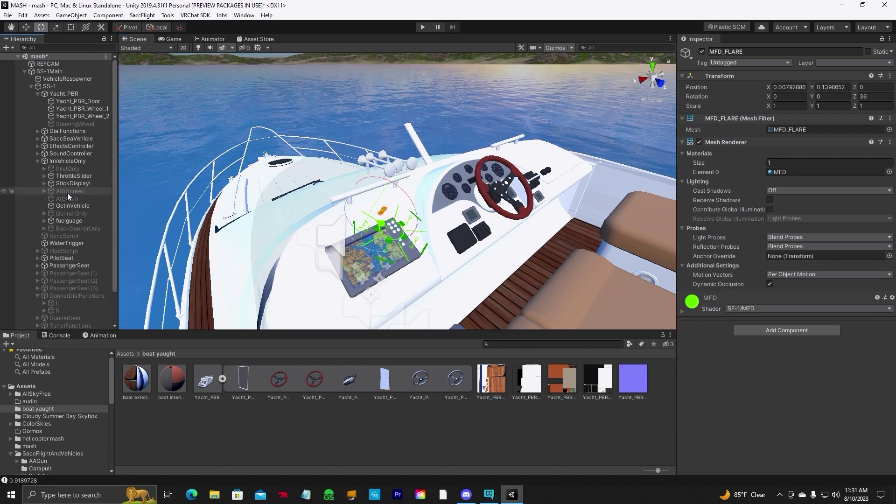
# Delete the AtGScreen and AtGCam objects from InVehicleOnly.
pyautogui.click(66, 191)
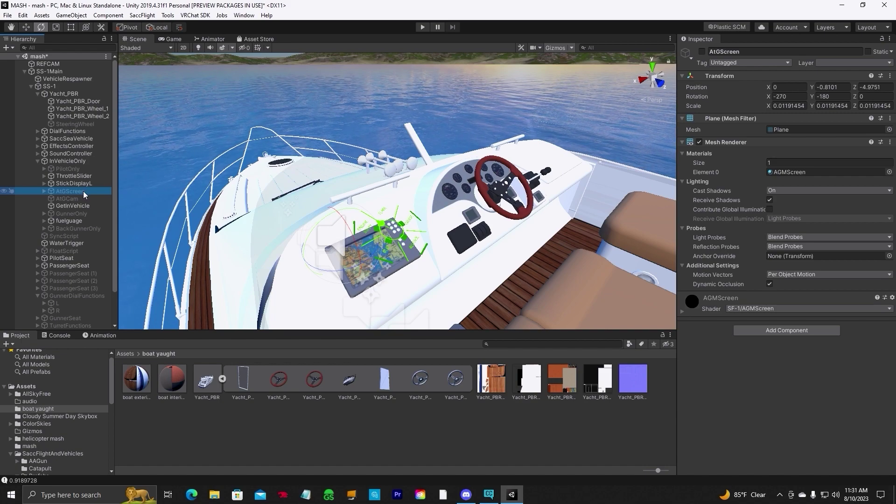
pyautogui.rightClick(80, 192)
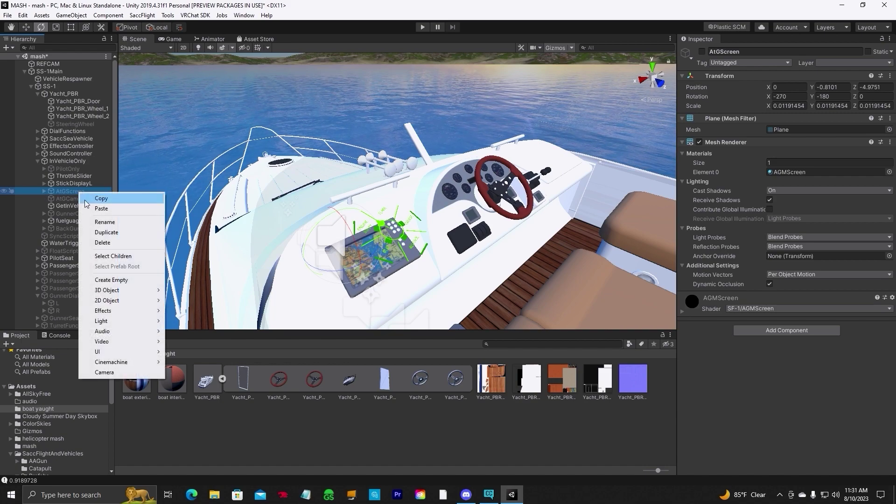
pyautogui.click(91, 238)
pyautogui.click(85, 192)
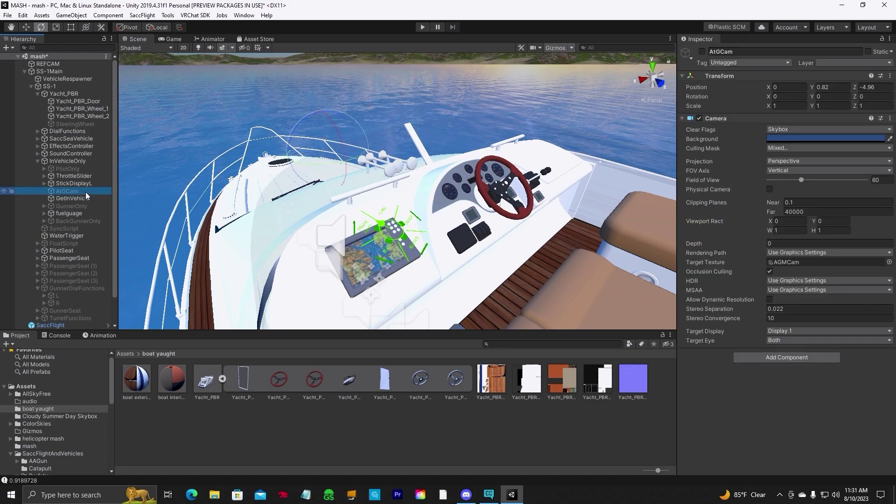
pyautogui.rightClick(86, 192)
pyautogui.click(95, 242)
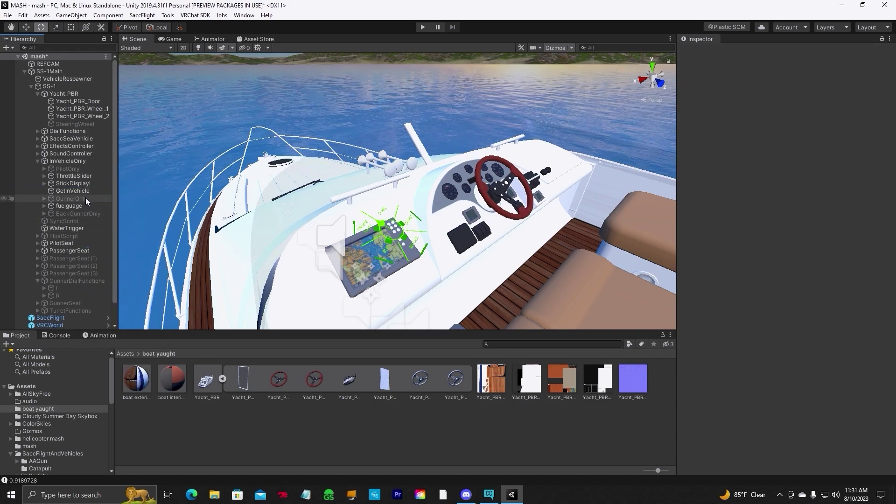
# Review the children of GunnerOnly under InVehicleOnly and delete the whole GunnerOnly object.
pyautogui.click(86, 199)
pyautogui.click(44, 198)
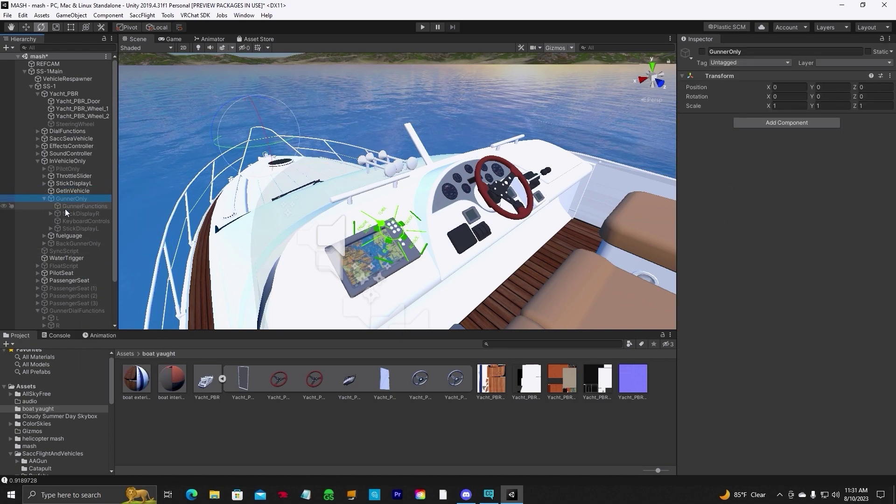
pyautogui.moveTo(397, 252); pyautogui.dragTo(265, 186, button='right')
pyautogui.scroll(3, 365, 224)
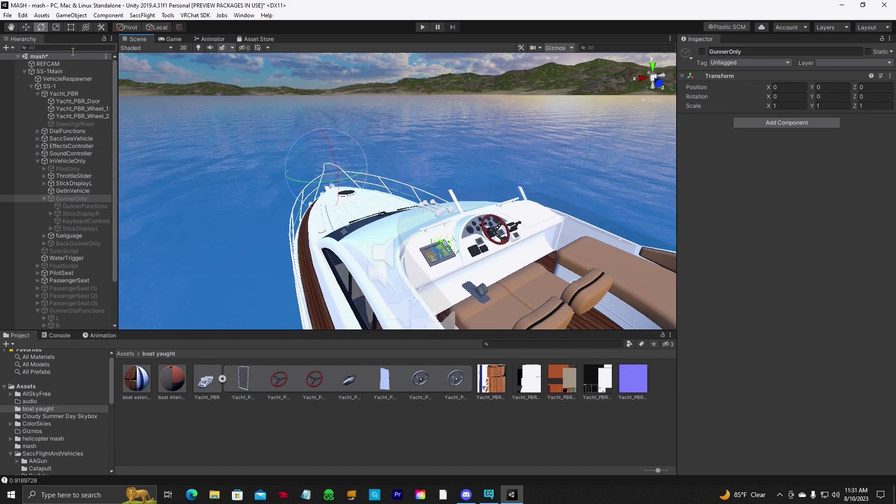
pyautogui.rightClick(82, 198)
pyautogui.click(100, 248)
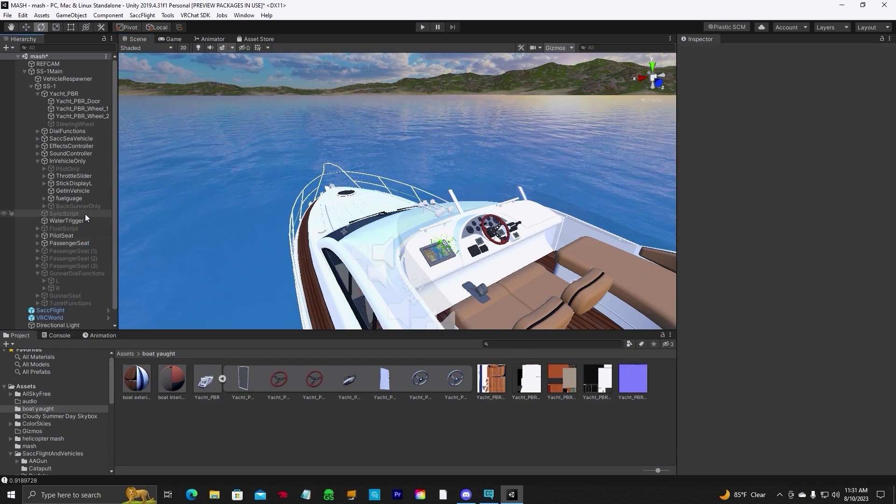
# Delete the BackGunnerOnly object from InVehicleOnly.
pyautogui.click(85, 206)
pyautogui.rightClick(85, 206)
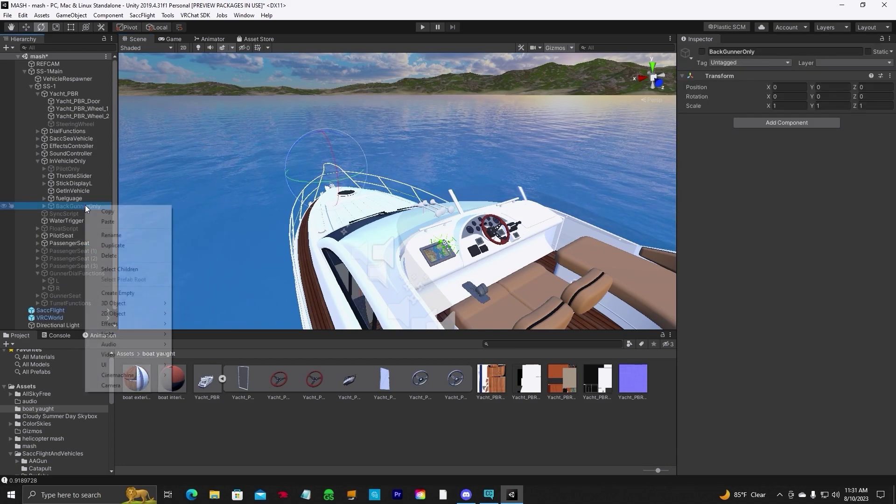
pyautogui.click(104, 254)
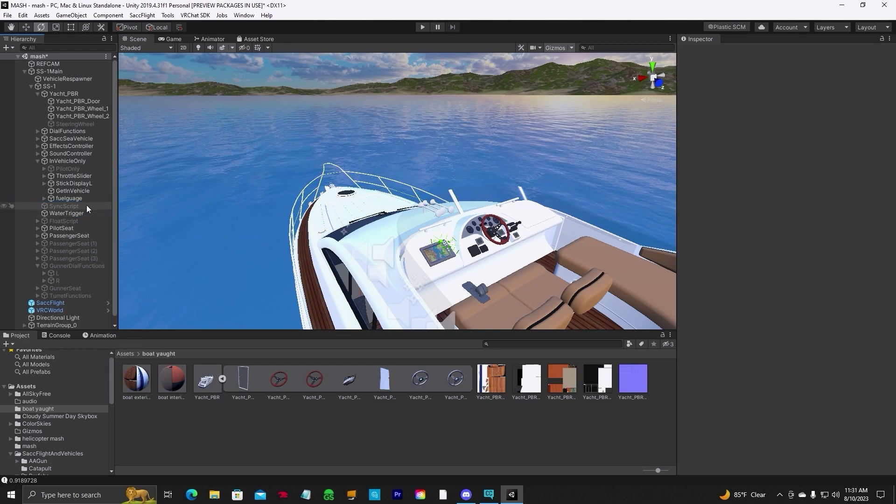
# Review the SyncScript, WaterTrigger and FloatScript settings under SS-1, expanding FloatScript to list its float point objects.
pyautogui.click(86, 206)
pyautogui.click(78, 213)
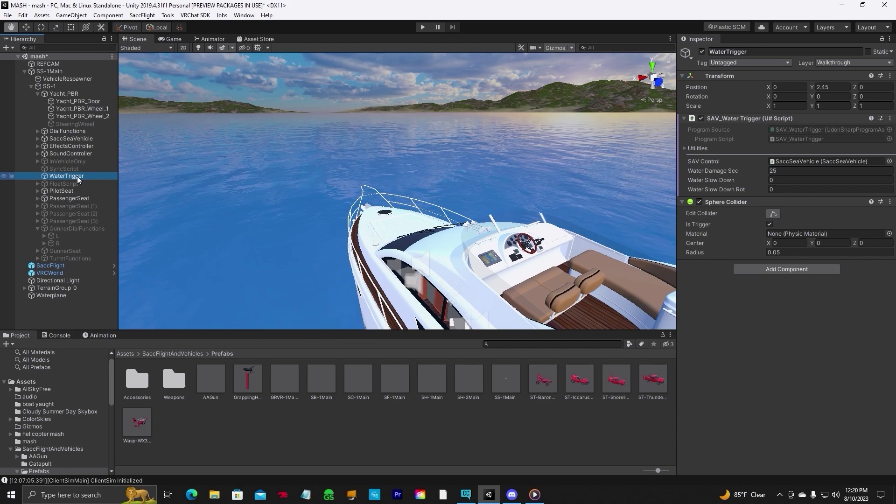
pyautogui.click(74, 186)
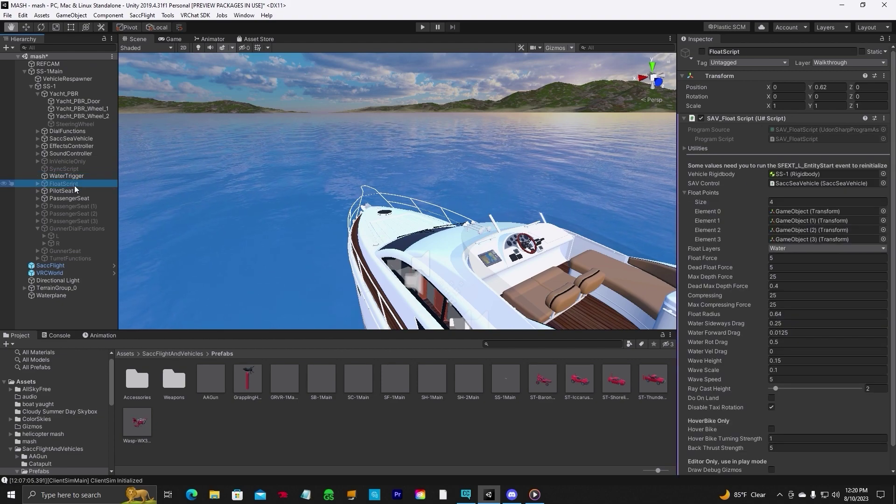
pyautogui.click(38, 184)
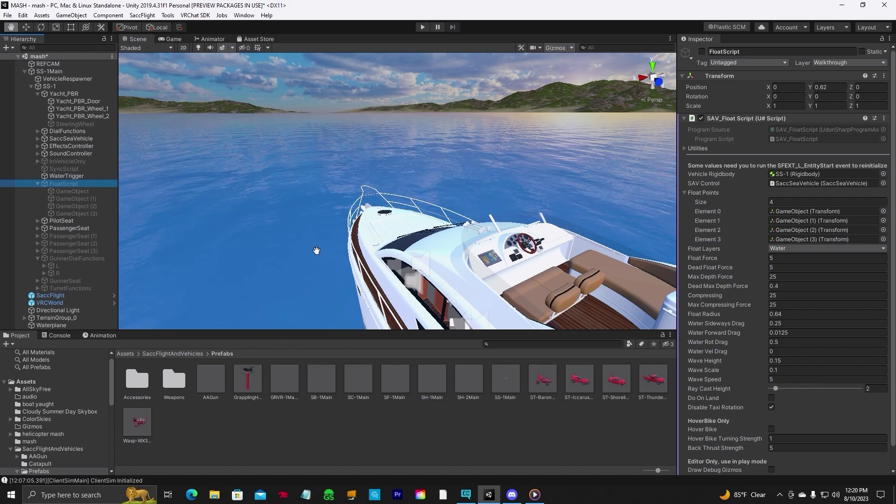
pyautogui.keyDown('alt'); pyautogui.moveTo(316, 251); pyautogui.dragTo(415, 238); pyautogui.keyUp('alt')
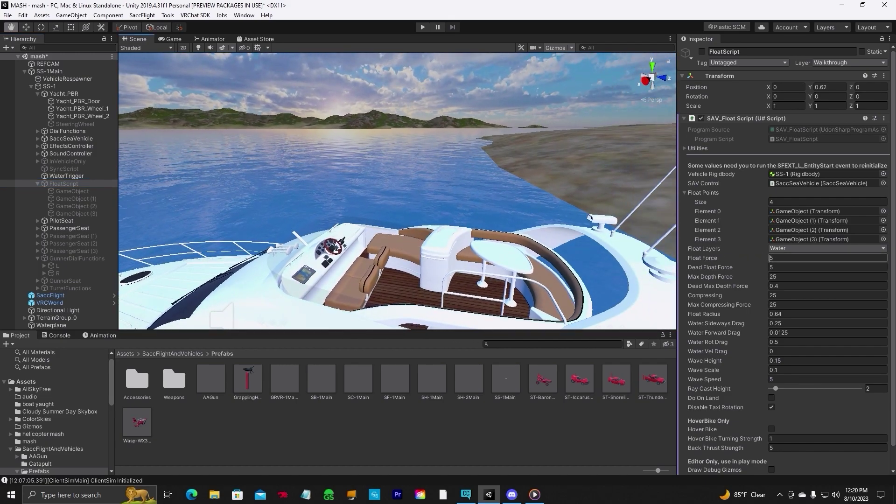
# Try moving FloatScript's first float point, GameObject, vertically at the yacht's stern to about Y 0.01, and undo the move.
pyautogui.scroll(-6, 534, 219)
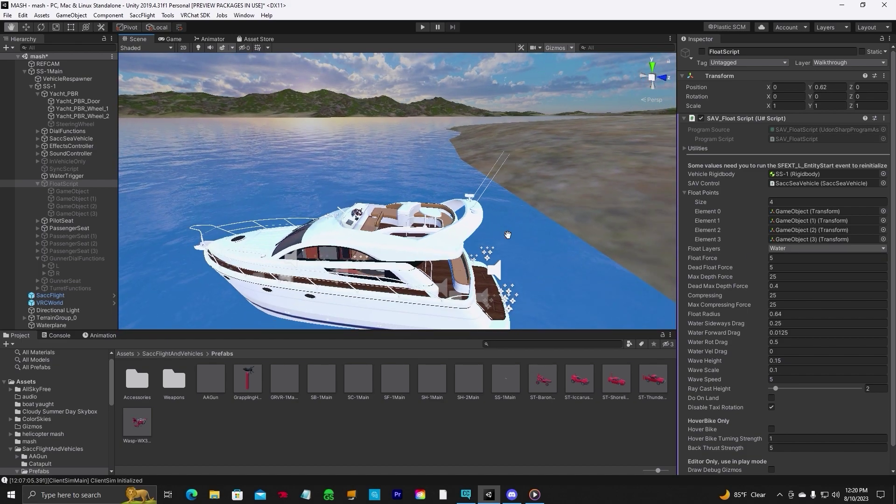
pyautogui.moveTo(497, 188); pyautogui.dragTo(477, 203, button='right')
pyautogui.scroll(6, 454, 261)
pyautogui.scroll(-10, 478, 204)
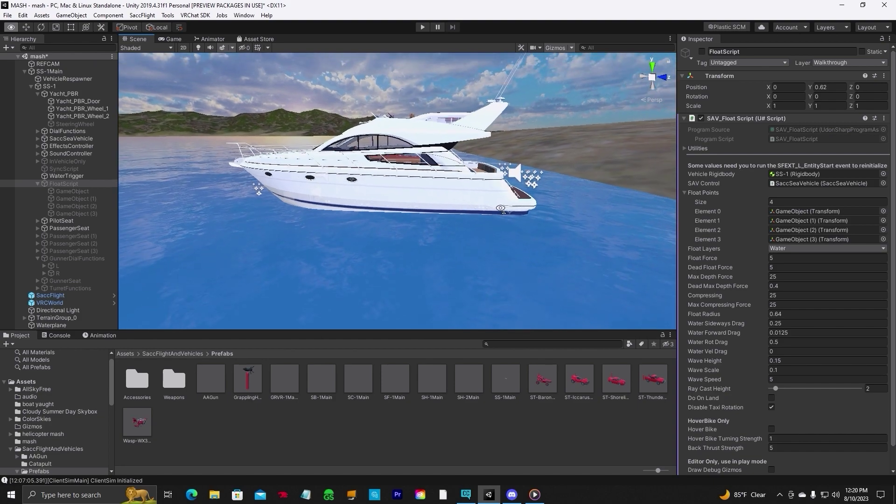
pyautogui.click(79, 191)
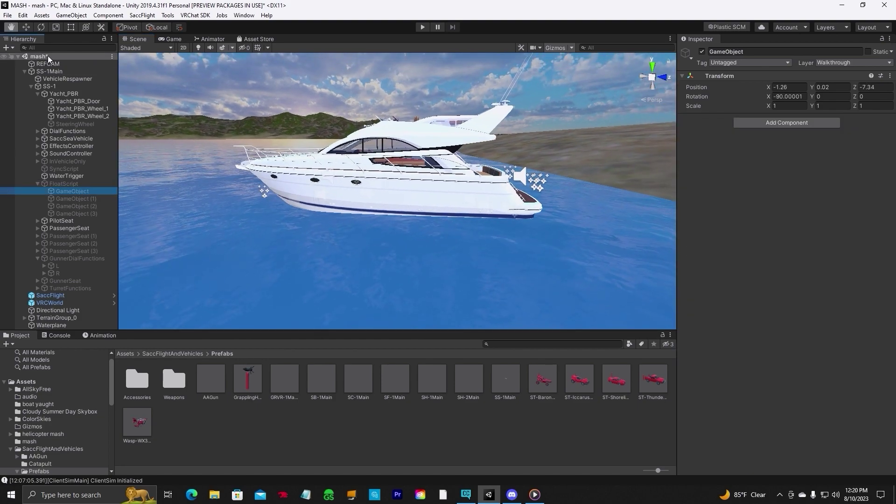
pyautogui.click(28, 29)
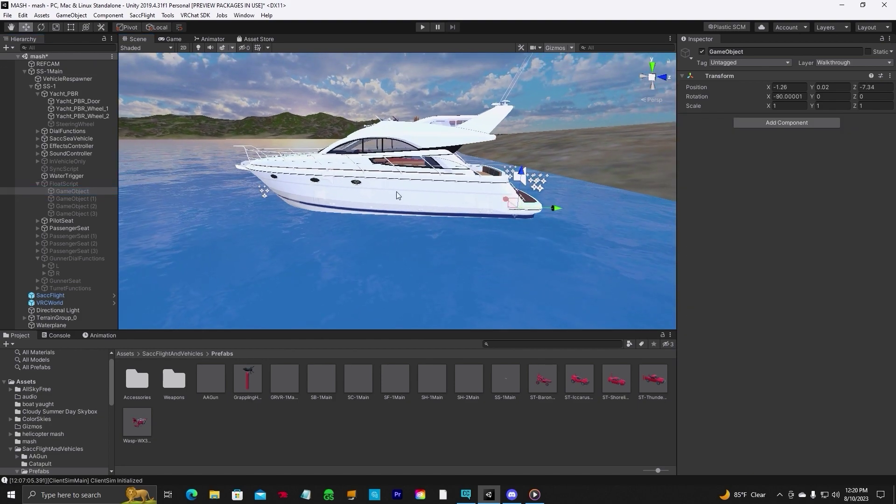
pyautogui.click(12, 28)
pyautogui.moveTo(454, 249); pyautogui.dragTo(374, 156)
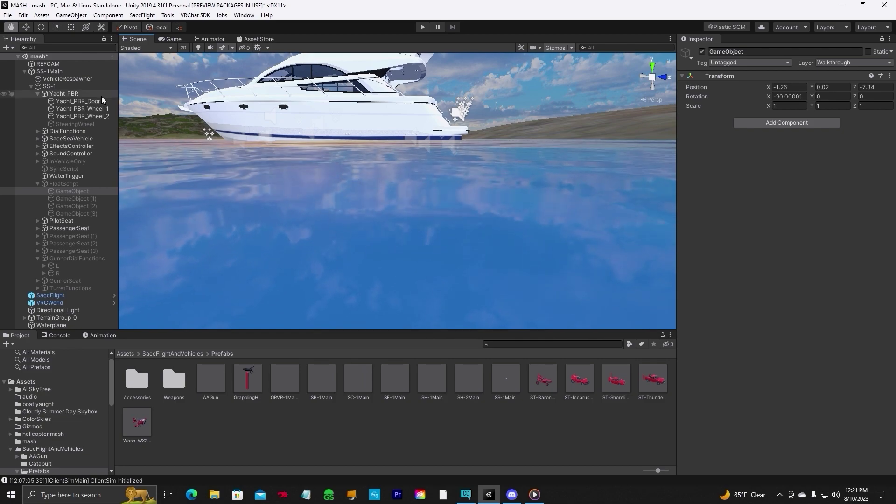
pyautogui.click(29, 29)
pyautogui.moveTo(434, 167); pyautogui.dragTo(435, 161, button='right')
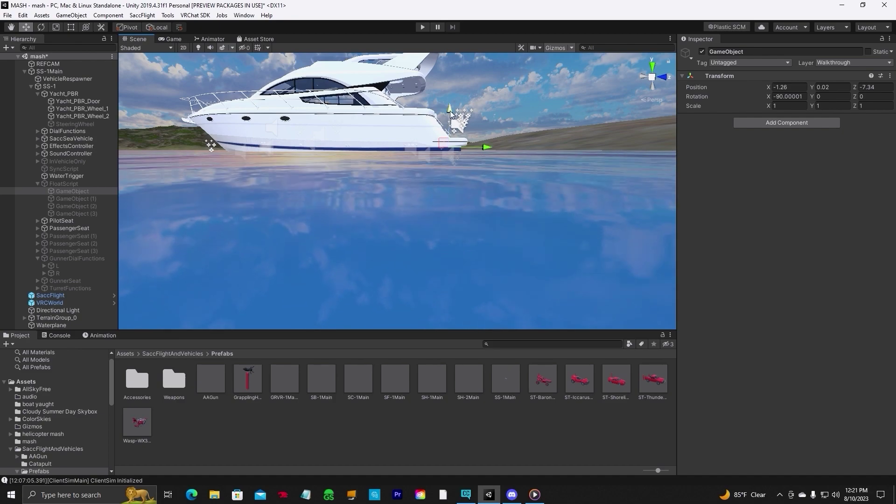
pyautogui.moveTo(451, 113); pyautogui.dragTo(455, 112)
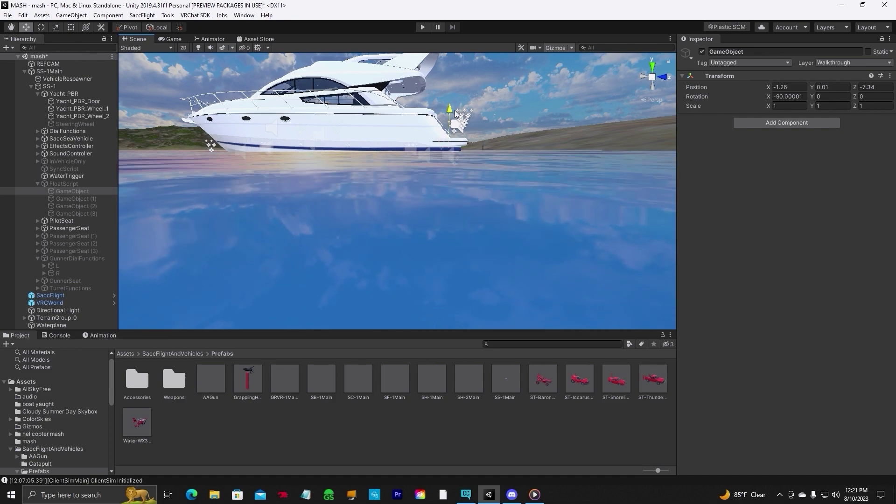
pyautogui.click(23, 15)
pyautogui.click(28, 25)
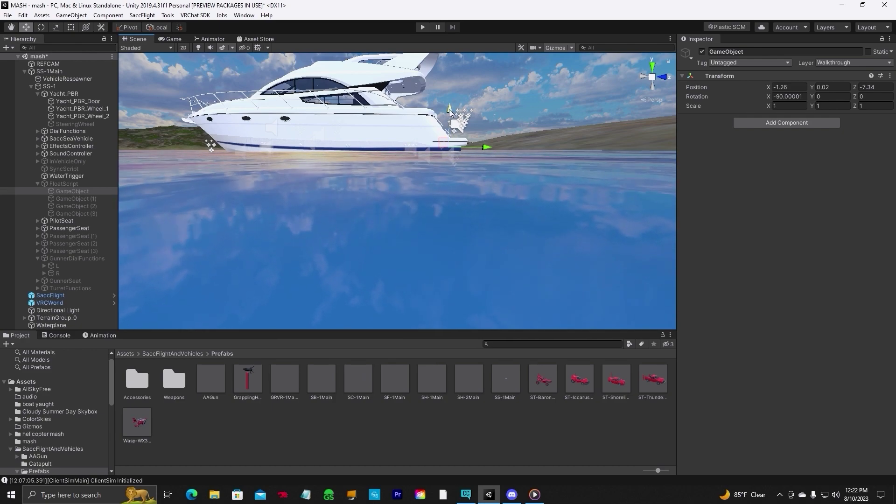
# Try raising the same float point to about Y 0.06 at the stern, and undo that move as well.
pyautogui.moveTo(450, 121); pyautogui.dragTo(454, 111)
pyautogui.click(22, 15)
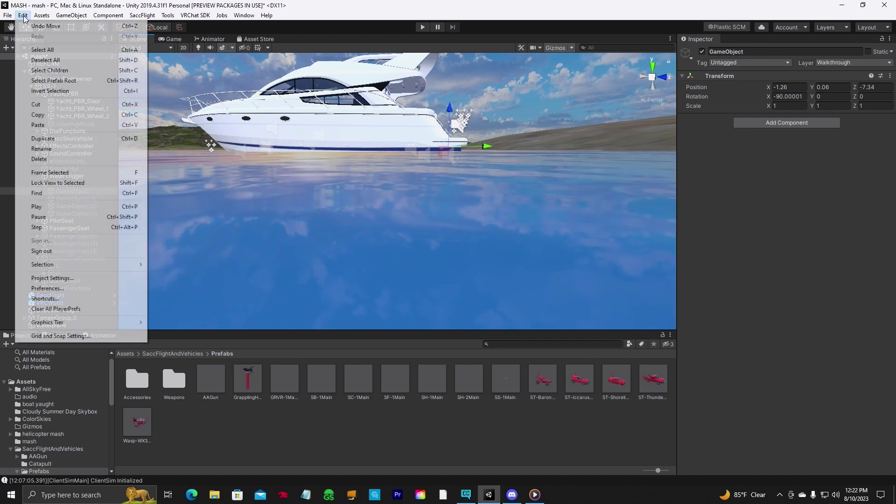
pyautogui.click(26, 28)
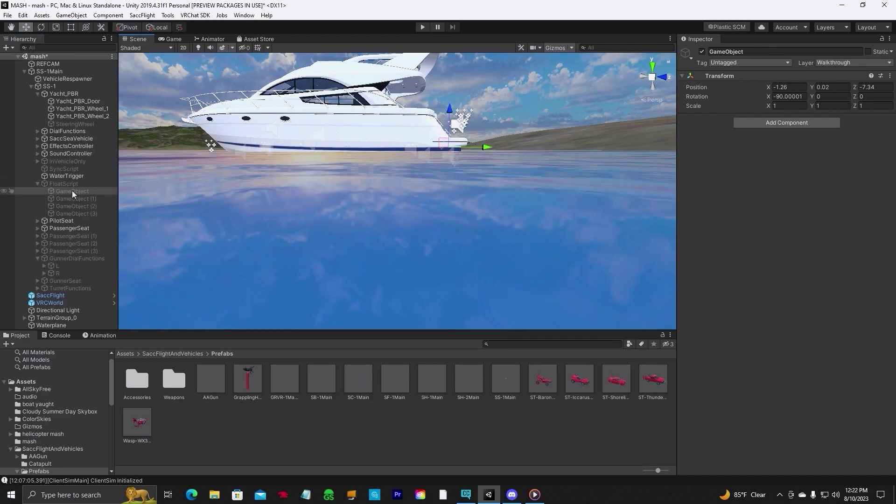
# Copy the first float point's Y position and compare it with GameObject (1), (2) and (3), collapsing FloatScript at the end.
pyautogui.click(831, 87)
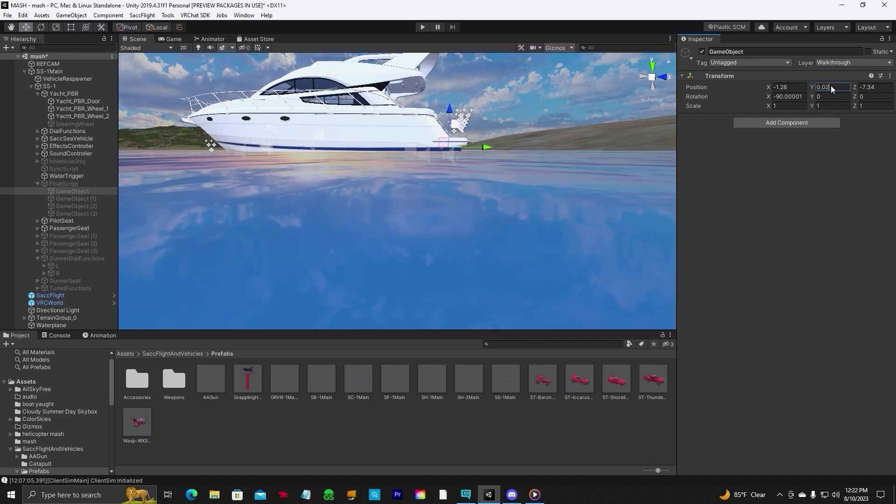
pyautogui.rightClick(830, 89)
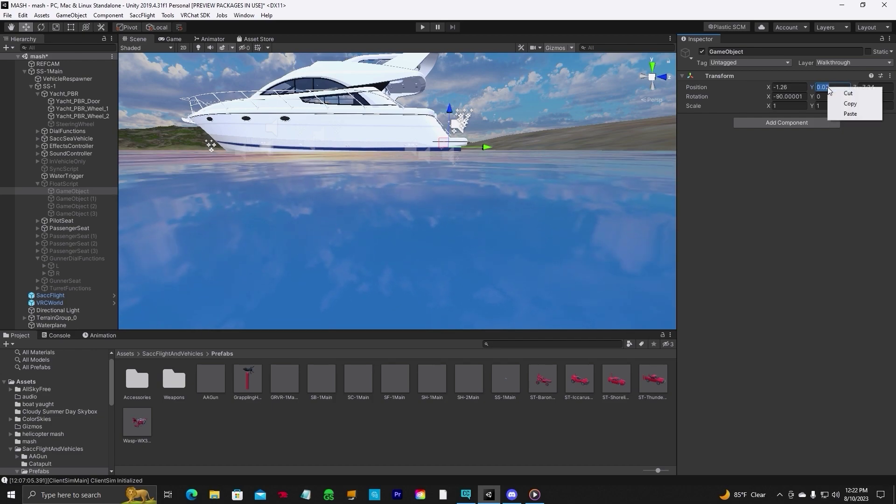
pyautogui.click(841, 104)
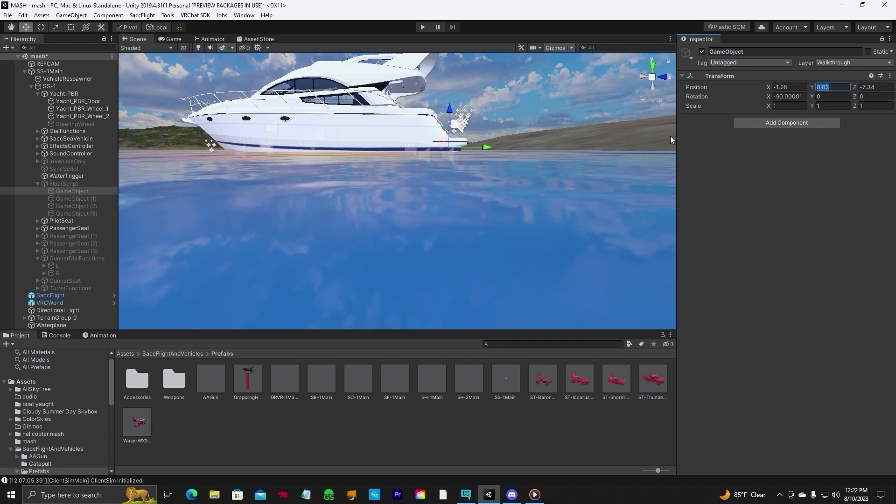
pyautogui.click(81, 199)
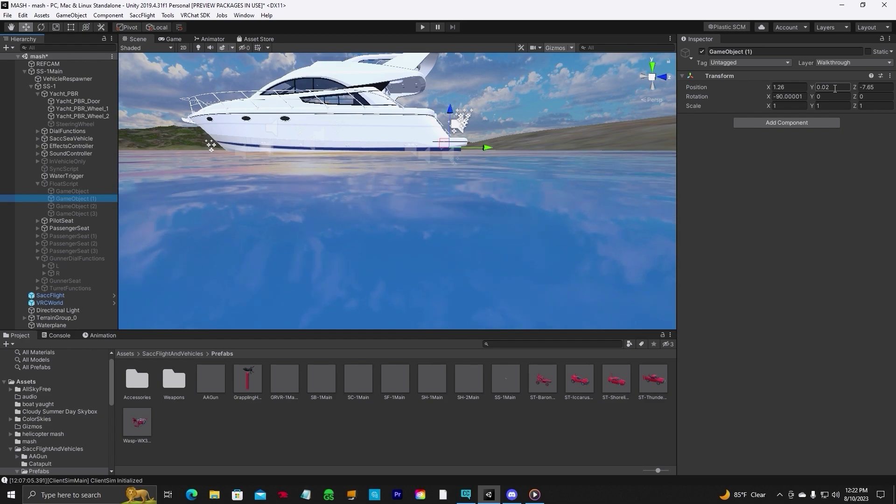
pyautogui.click(91, 207)
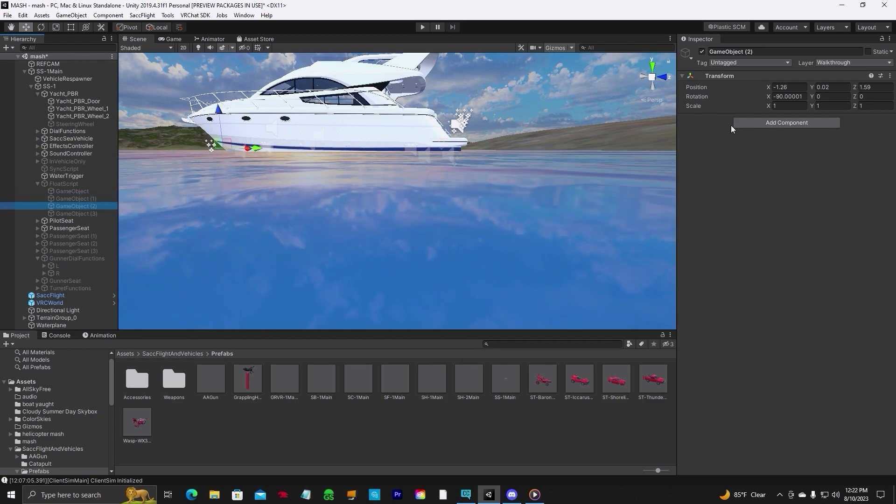
pyautogui.click(75, 213)
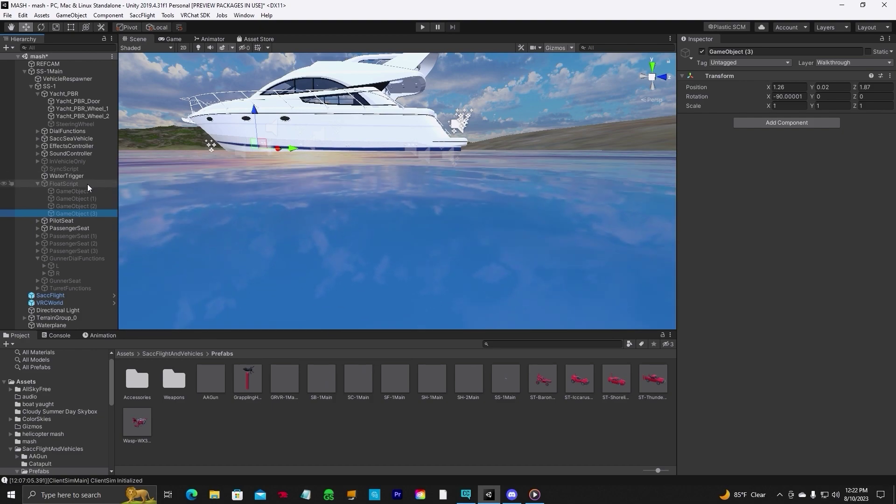
pyautogui.click(37, 183)
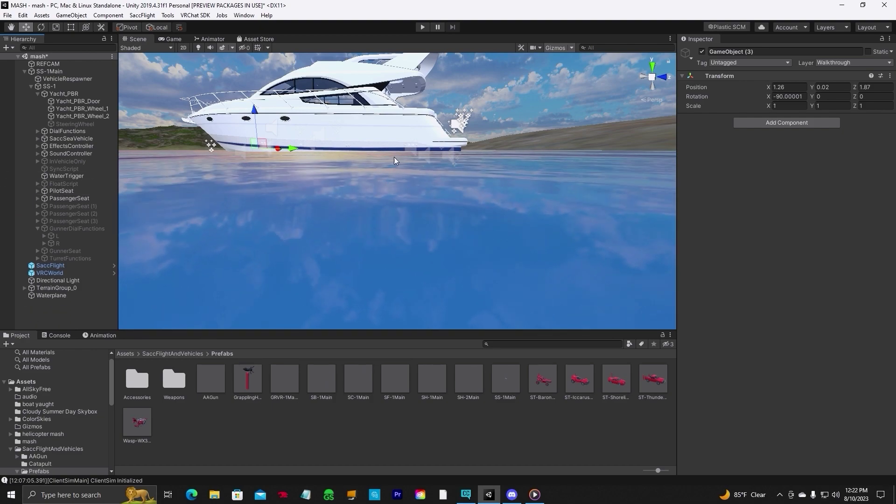
# Save the mash scene.
pyautogui.moveTo(393, 157); pyautogui.dragTo(429, 206, button='right')
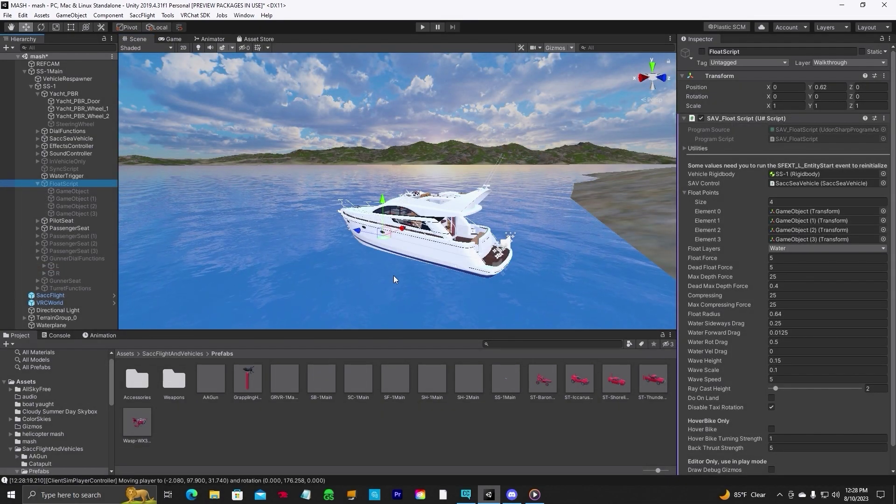
pyautogui.click(8, 14)
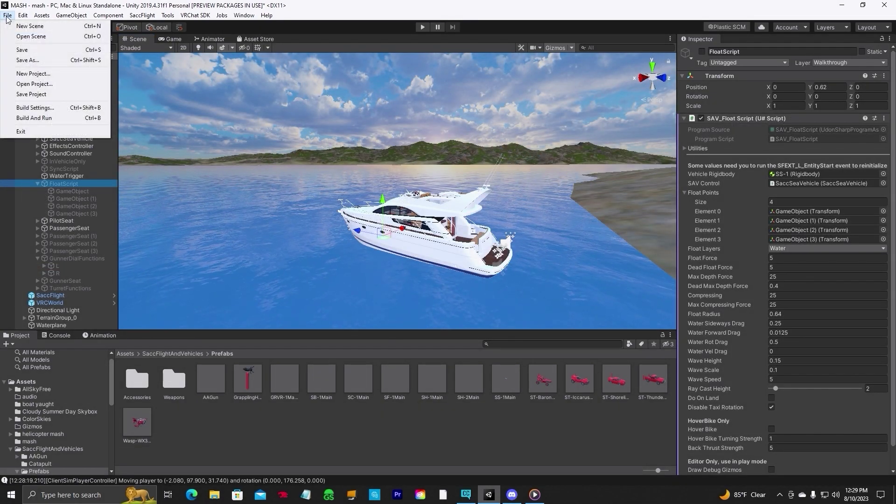
pyautogui.click(11, 50)
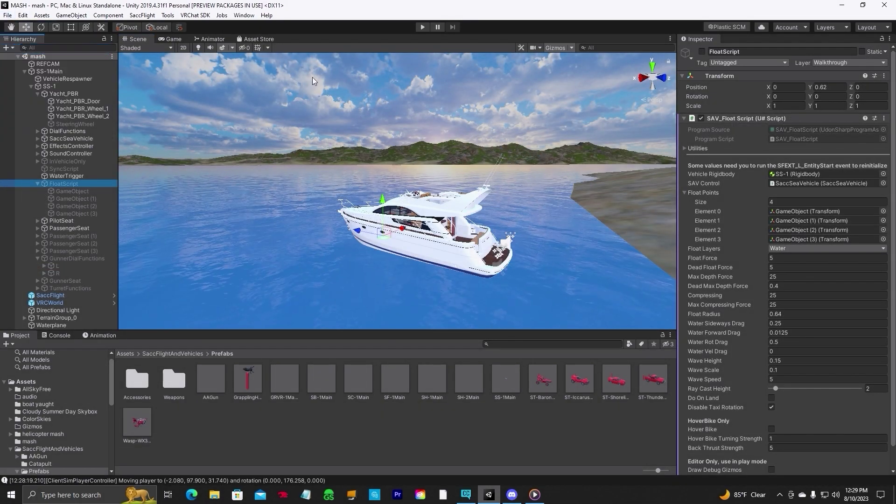
# Start play mode, close the VRChat Client Simulator menu and walk across the beach to the floating yacht for a test drive.
pyautogui.click(423, 27)
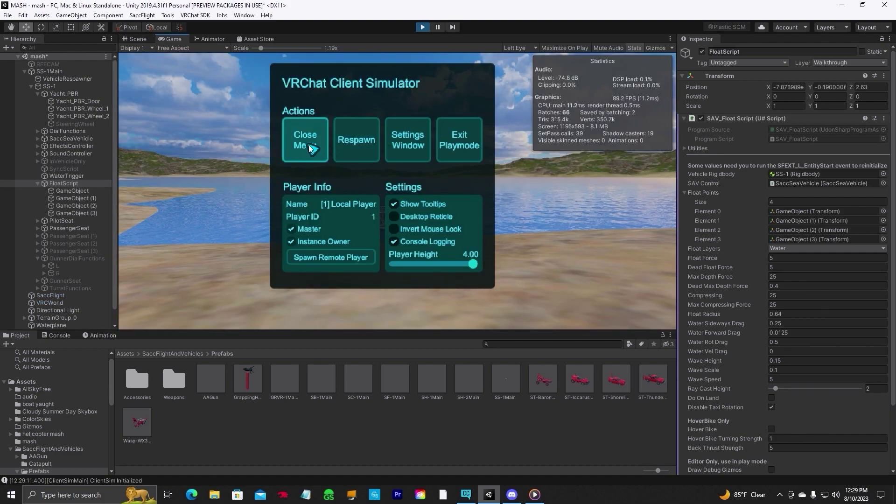
pyautogui.click(311, 148)
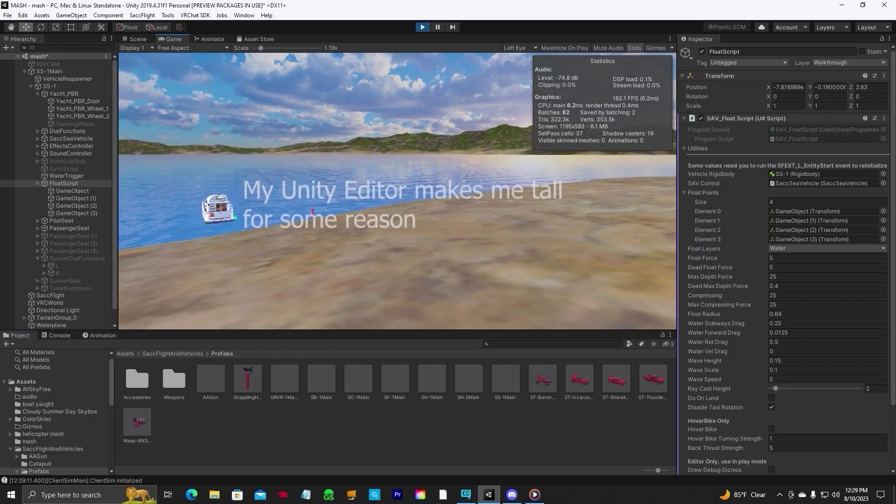
pyautogui.press('w')
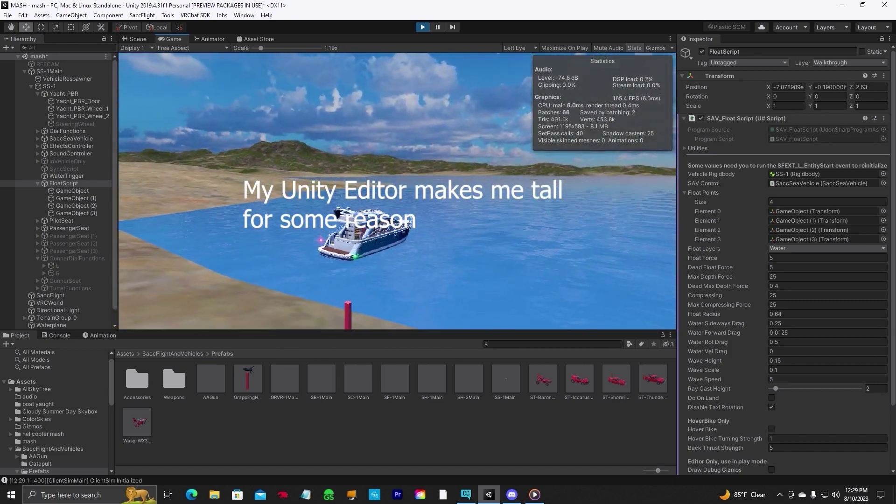
pyautogui.press('w')
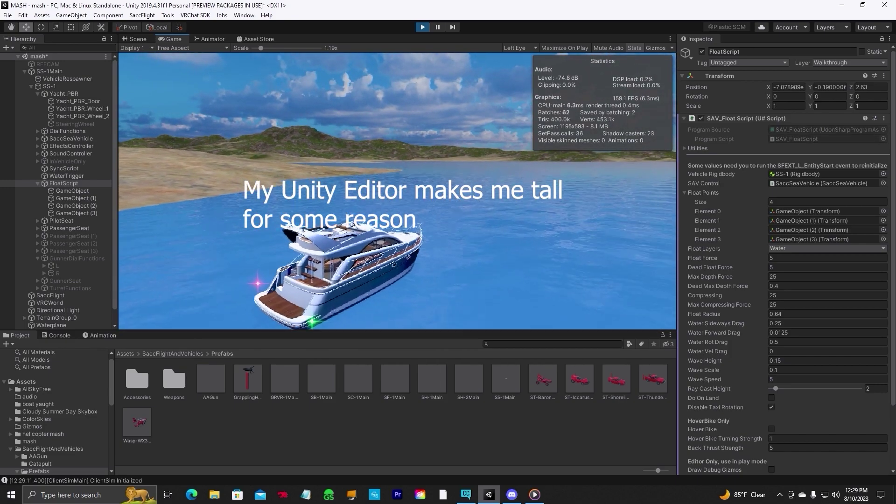
pyautogui.press('w')
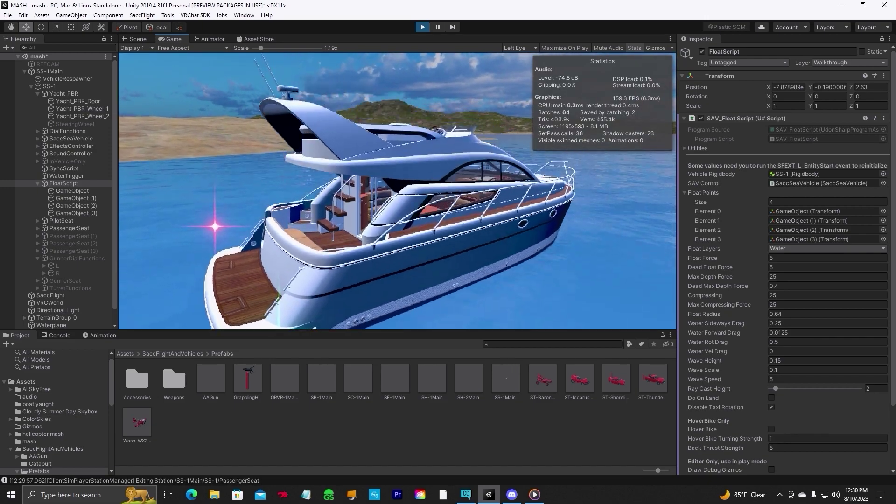
pyautogui.press('w')
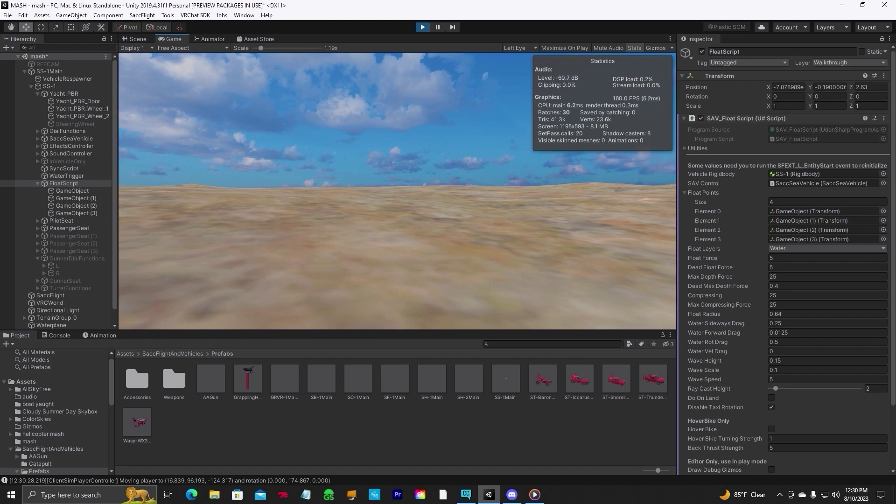
# Respawn the player from the Client Simulator menu and walk to the red vehicle respawner post on the shore.
pyautogui.press('Escape')
pyautogui.click(374, 155)
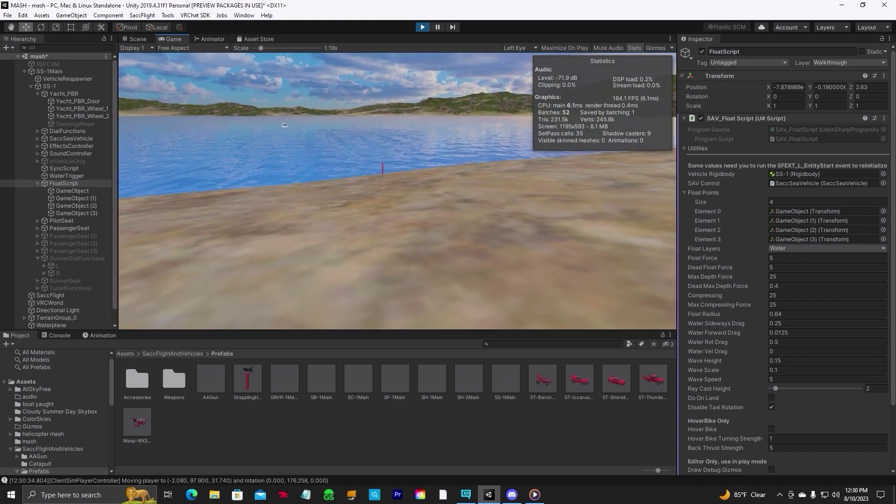
pyautogui.press('w')
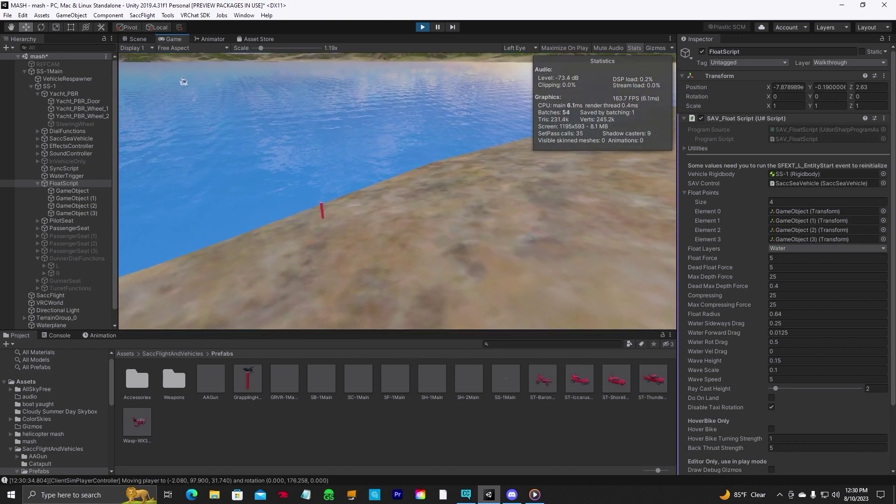
pyautogui.press('w')
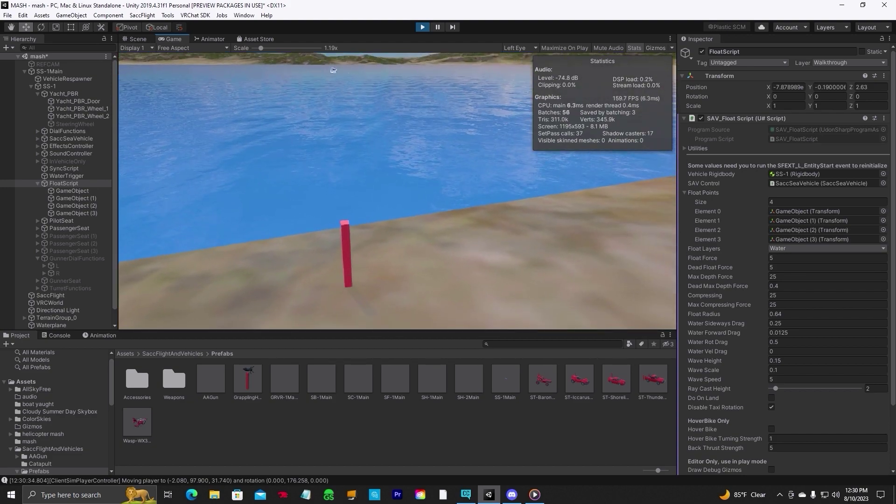